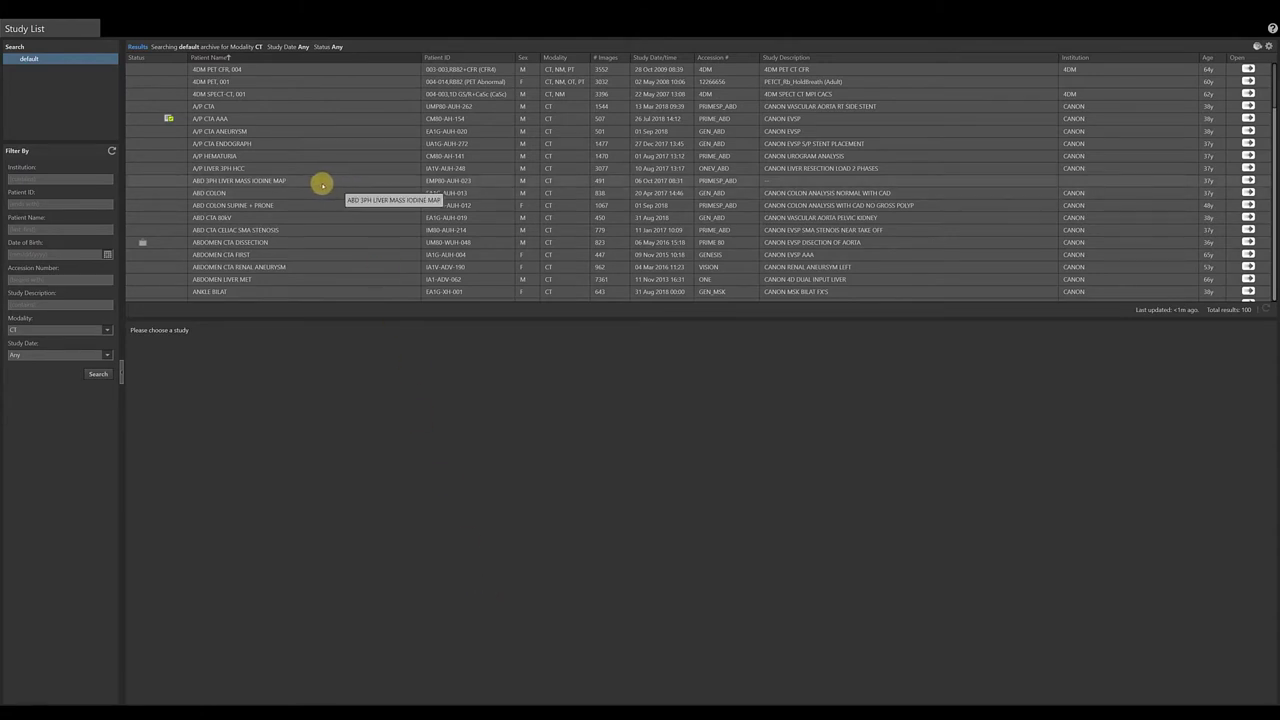
- Open the A/P CTA ANEURYSM study in the Endovascular Stent Planning application
{"action": "left_click", "coordinate": [271, 133]}
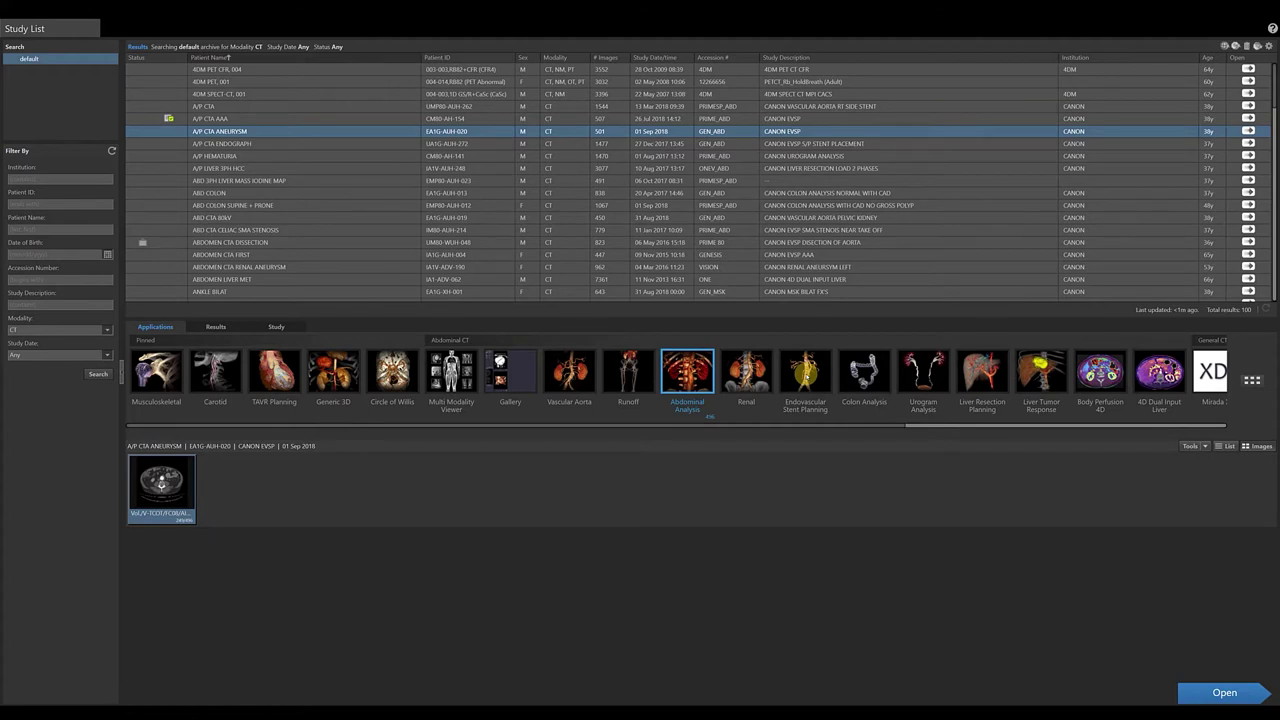
{"action": "left_click", "coordinate": [806, 374]}
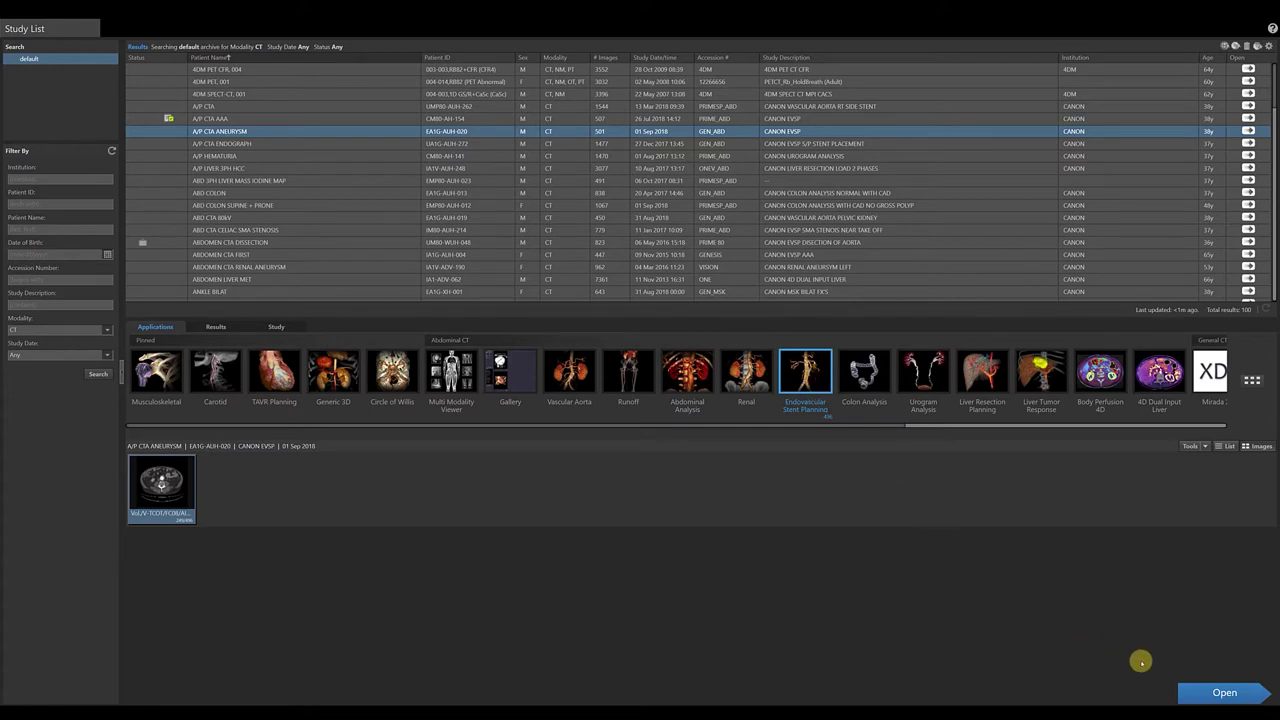
{"action": "left_click", "coordinate": [1204, 694]}
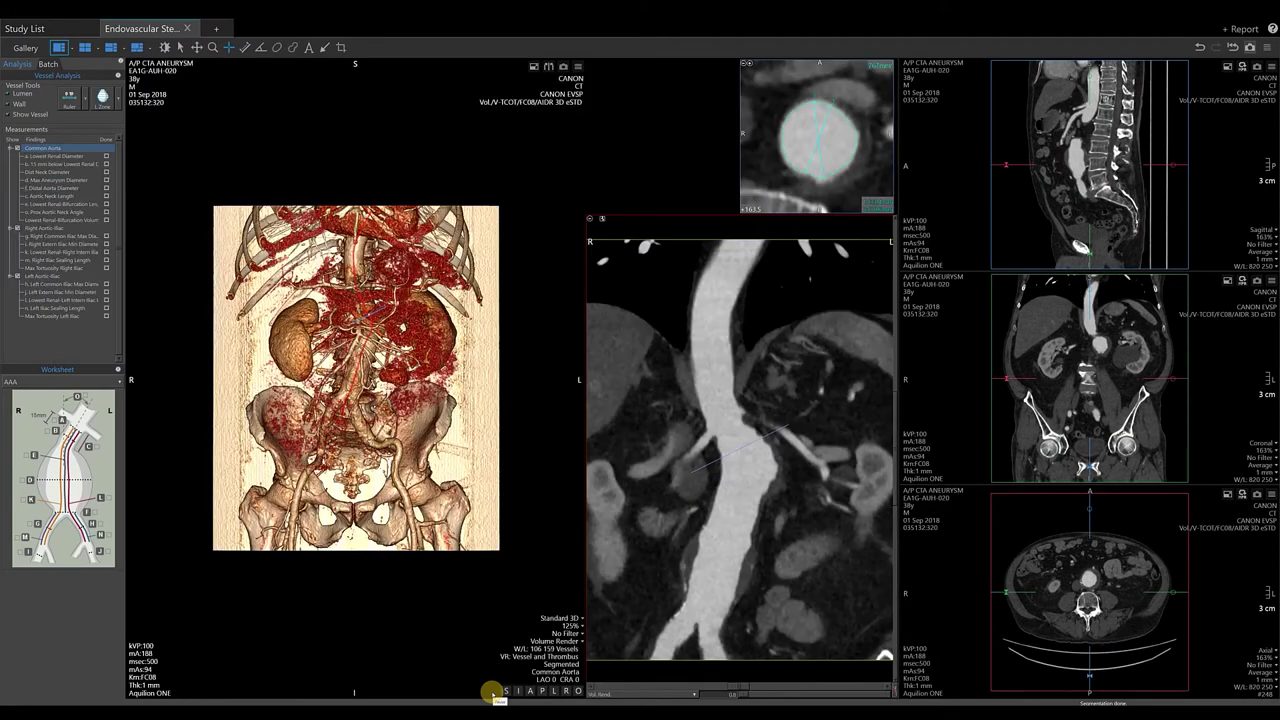
{"action": "left_click", "coordinate": [492, 692]}
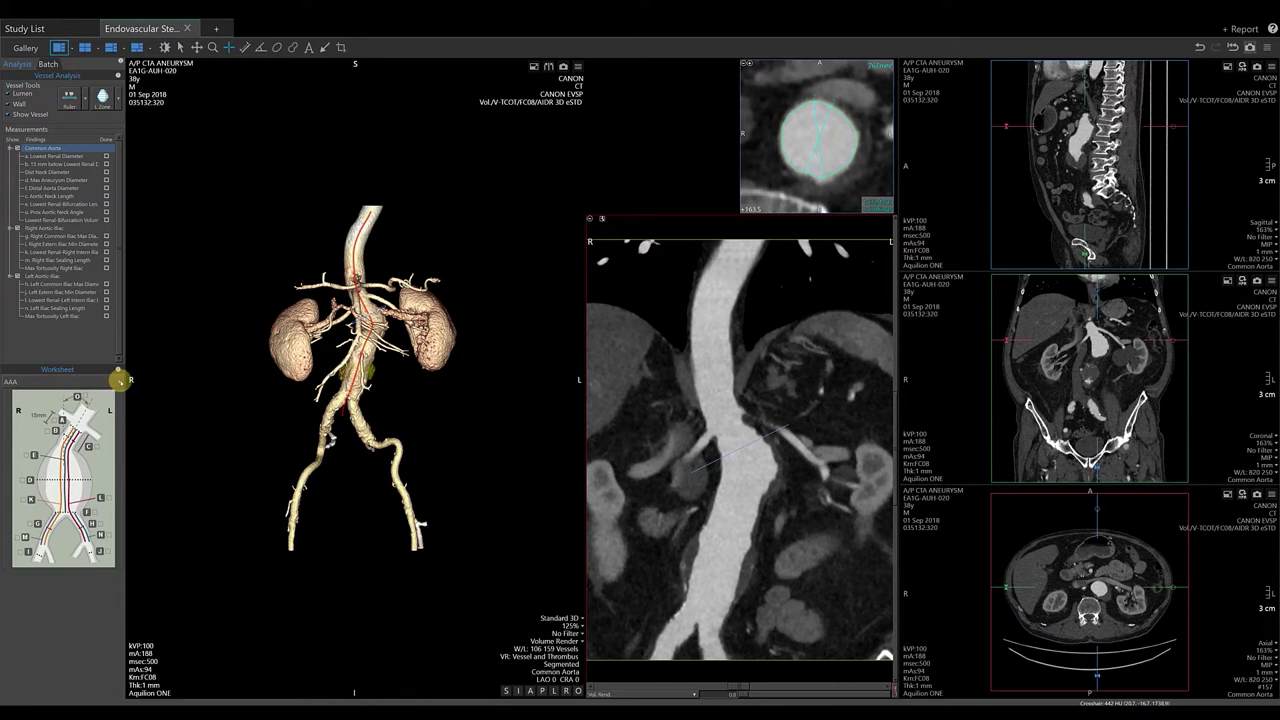
- Choose AAA as the worksheet template for the vessel measurements
{"action": "left_click", "coordinate": [118, 381]}
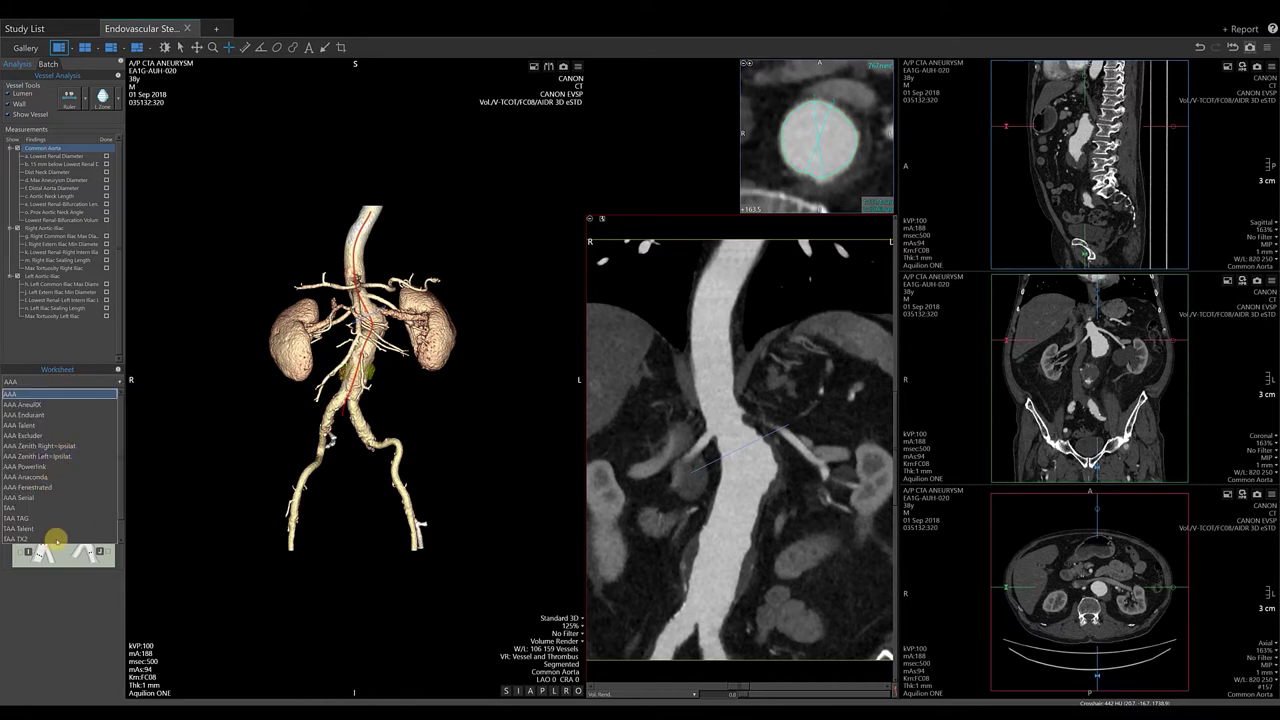
{"action": "left_click", "coordinate": [46, 393]}
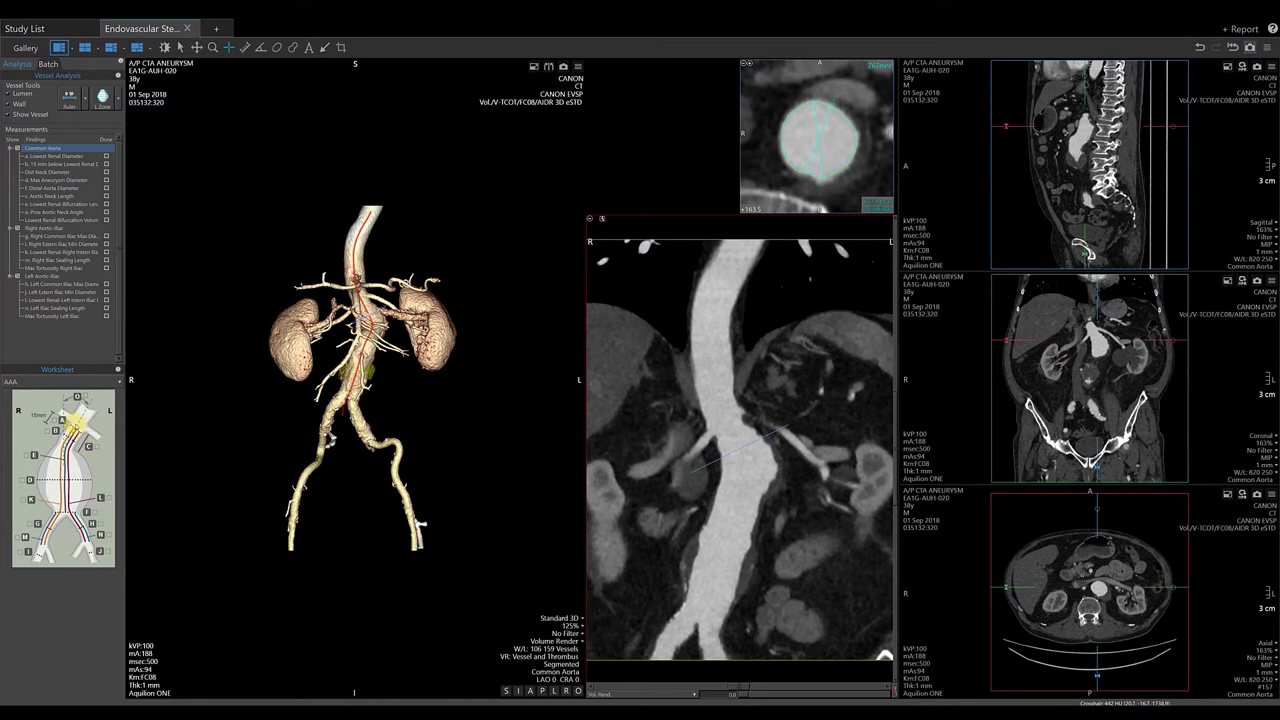
{"action": "left_click", "coordinate": [31, 498]}
- Examine the full set of analysis tools and the AAA measurement list in the Template Editor, leaving the template unedited
{"action": "left_click", "coordinate": [120, 63]}
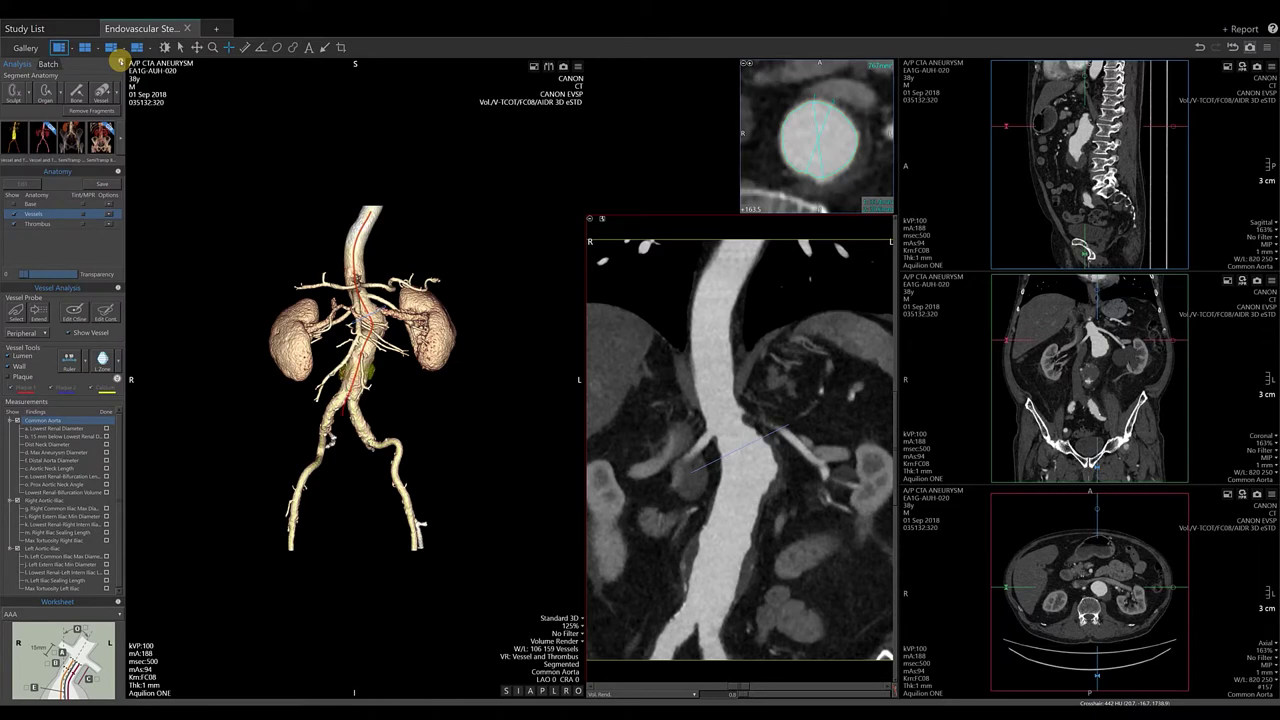
{"action": "left_click", "coordinate": [120, 63]}
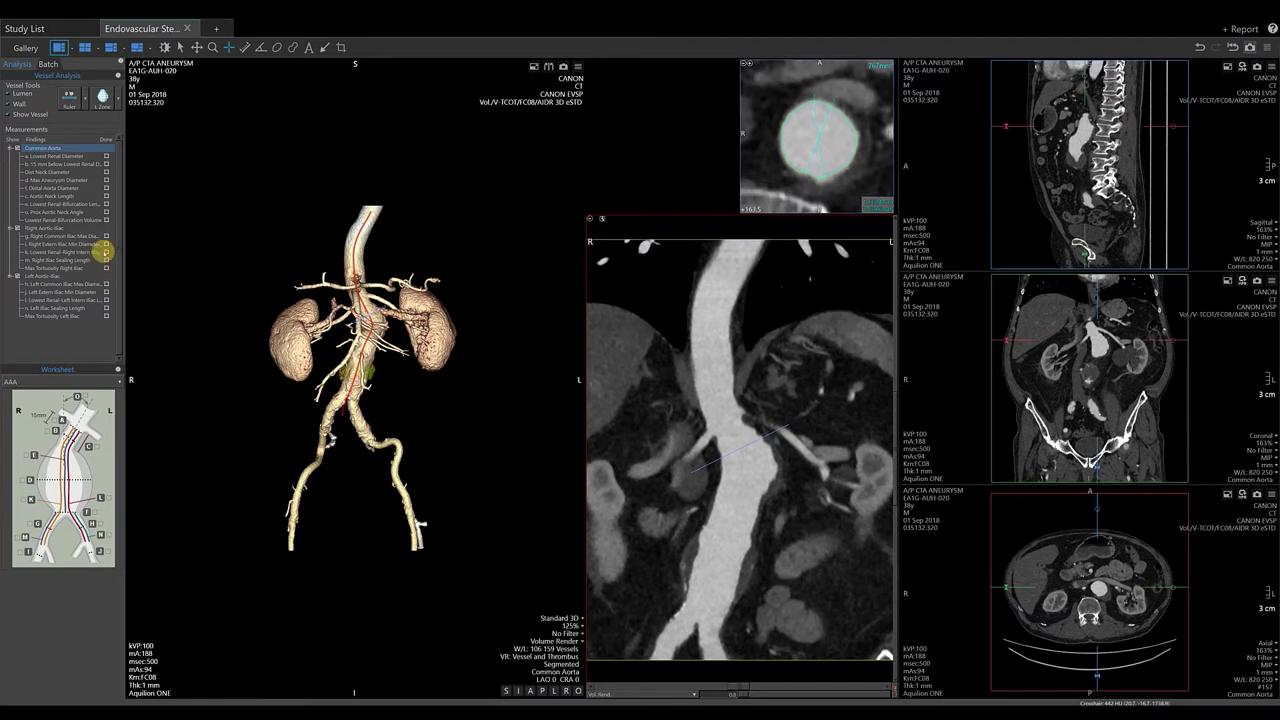
{"action": "right_click", "coordinate": [57, 148]}
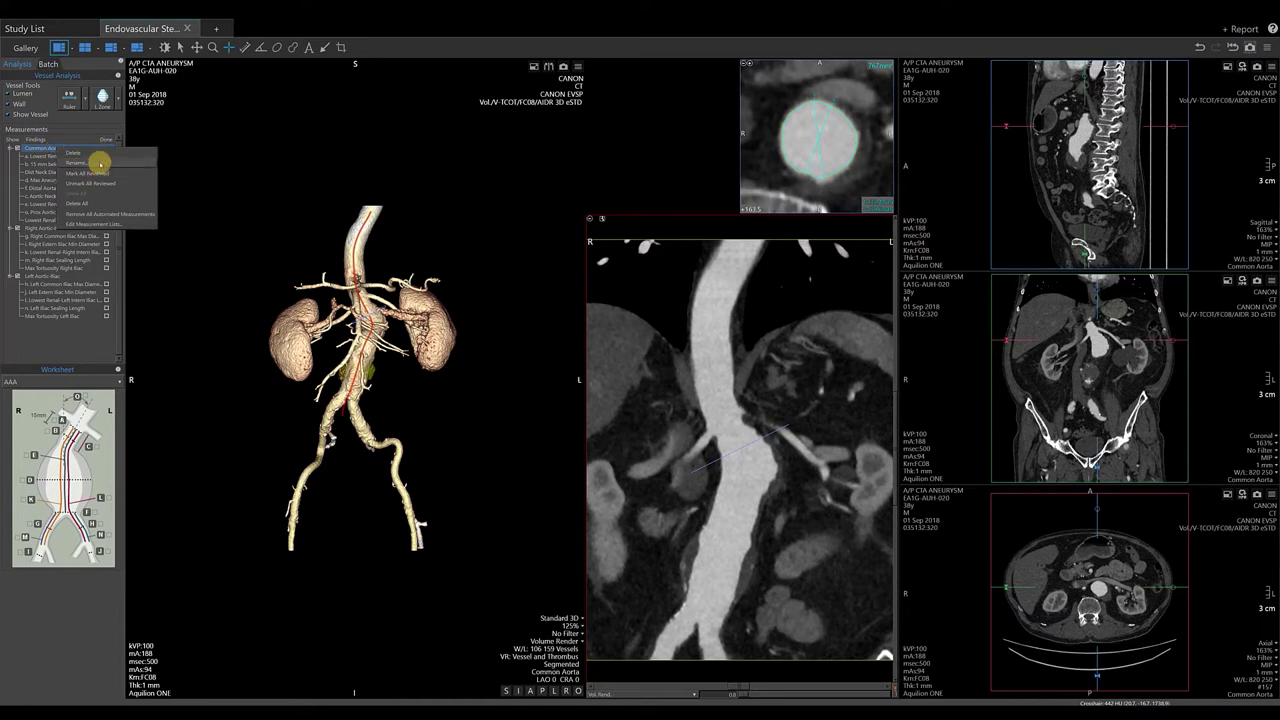
{"action": "left_click", "coordinate": [107, 224]}
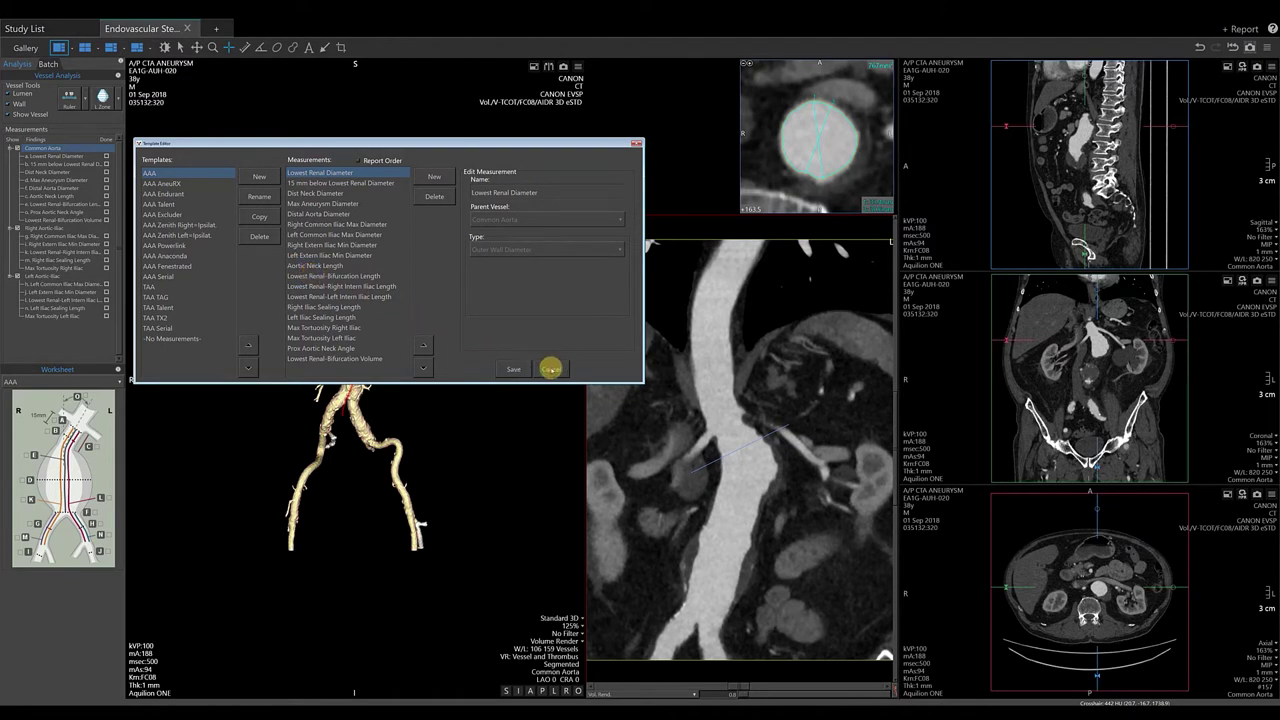
{"action": "left_click", "coordinate": [551, 370]}
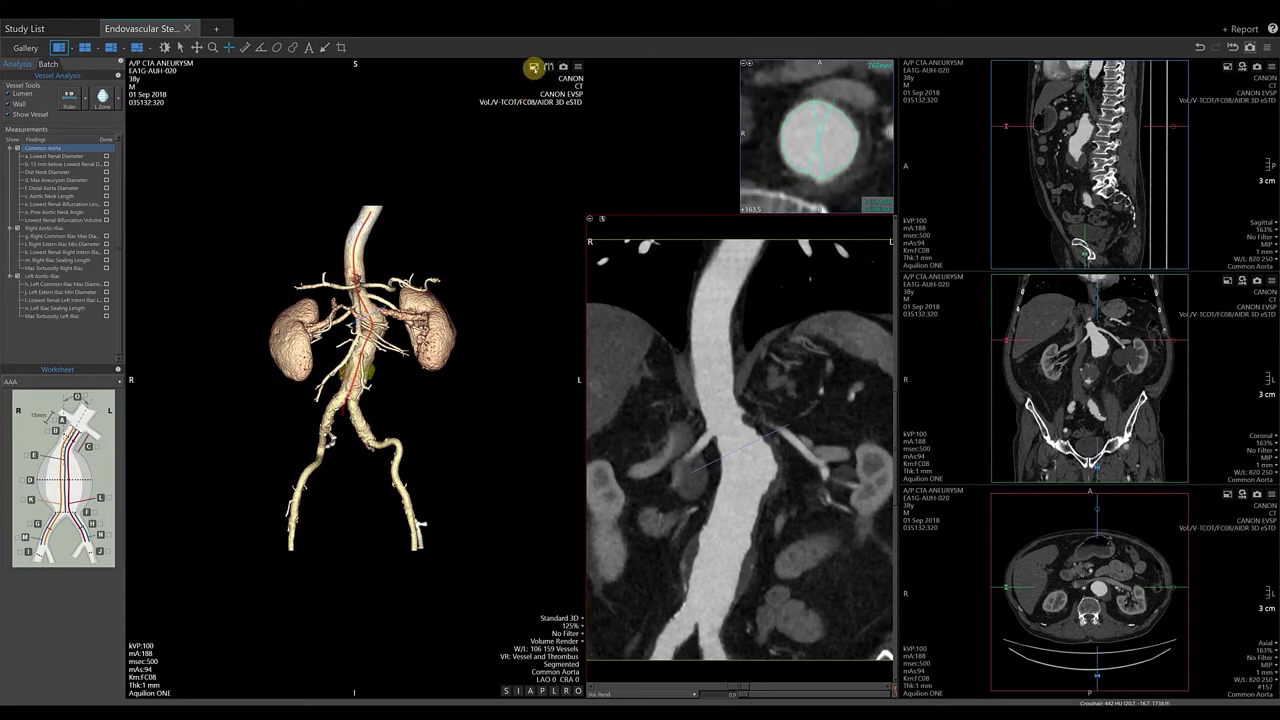
- Enlarge the 3D view together with the curved vessel view, and magnify the aorta in the curved view
{"action": "left_click", "coordinate": [534, 67]}
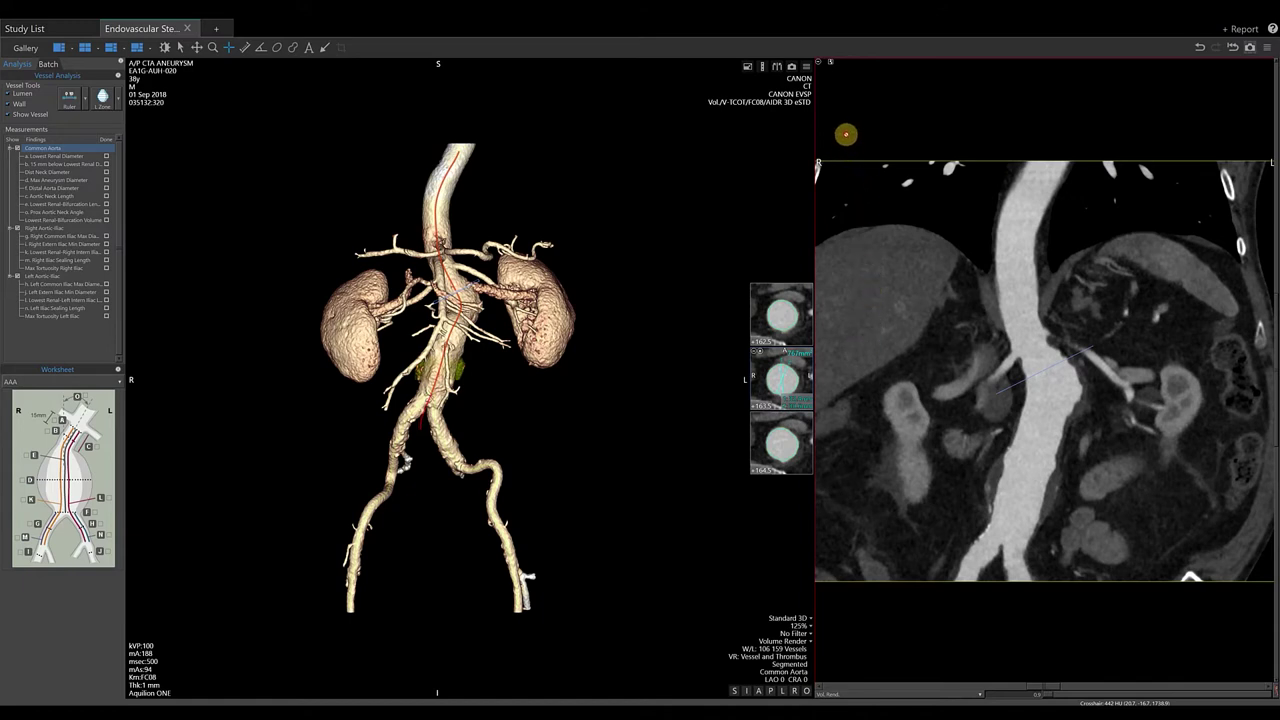
{"action": "left_click", "coordinate": [830, 62]}
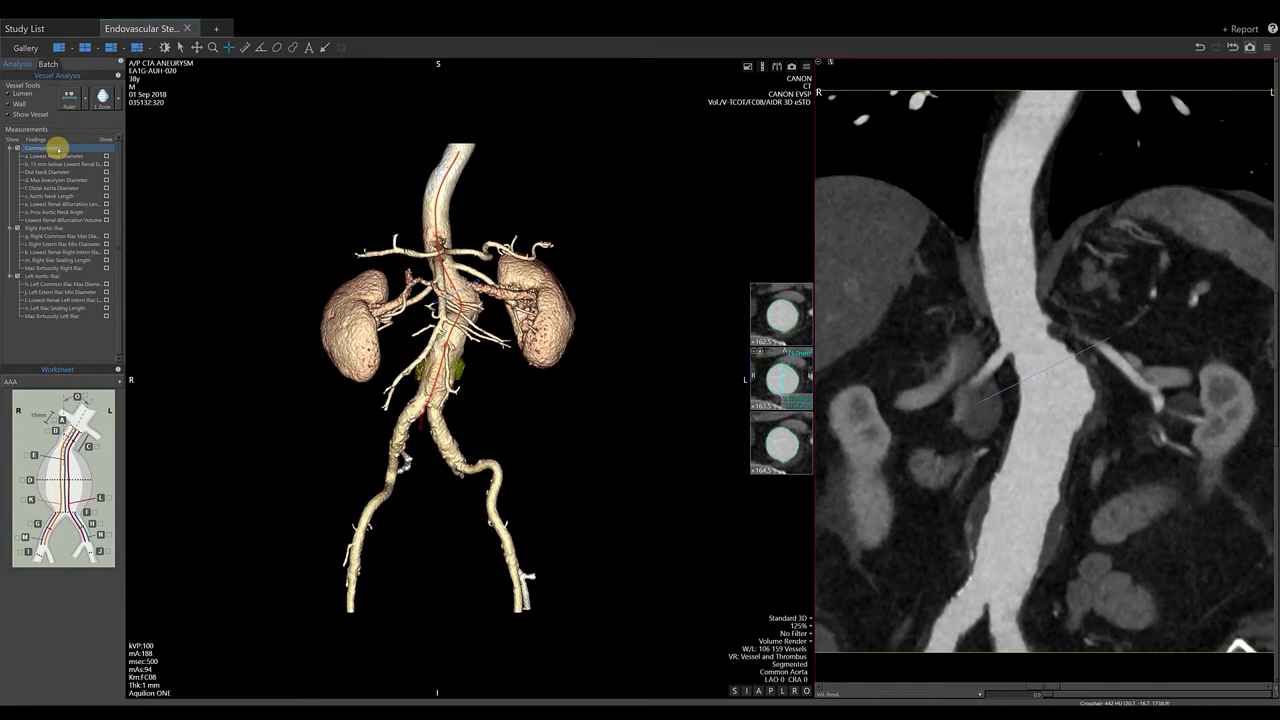
- Try redrawing the lower aorta's centerline by hand in the curved view, and close the centerline editor without applying it
{"action": "right_click", "coordinate": [932, 273]}
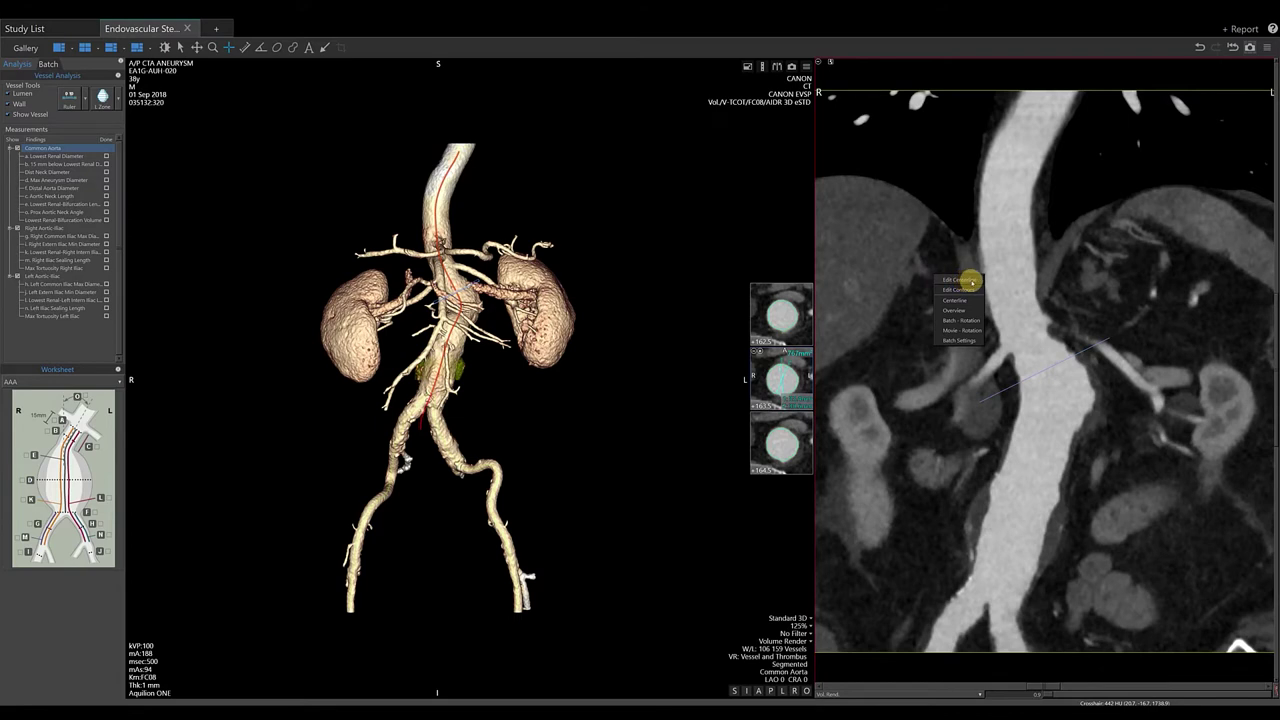
{"action": "left_click", "coordinate": [969, 281]}
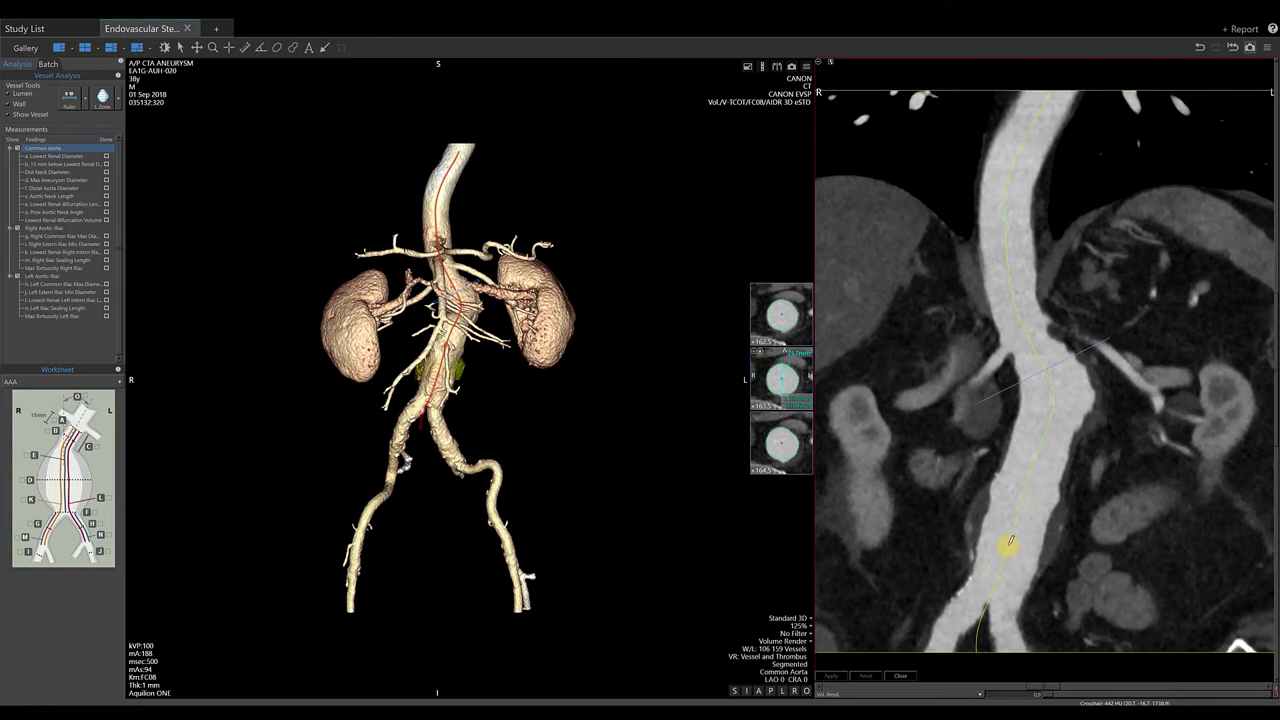
{"action": "mouse_move", "coordinate": [1008, 544]}
{"action": "left_mouse_down"}
{"action": "mouse_move", "coordinate": [1031, 453]}
{"action": "mouse_move", "coordinate": [1055, 461]}
{"action": "mouse_move", "coordinate": [1045, 428]}
{"action": "left_mouse_up"}
{"action": "left_click_drag", "start_coordinate": [1043, 688], "coordinate": [981, 693]}
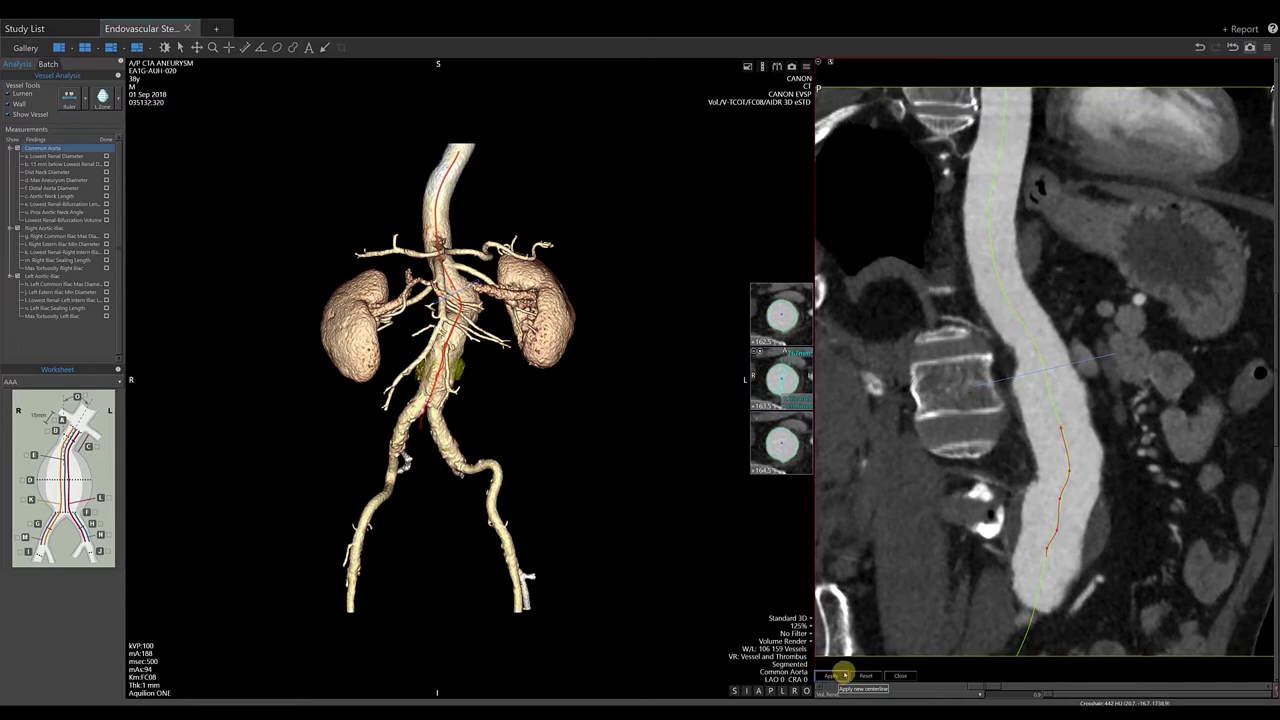
{"action": "left_click", "coordinate": [900, 676]}
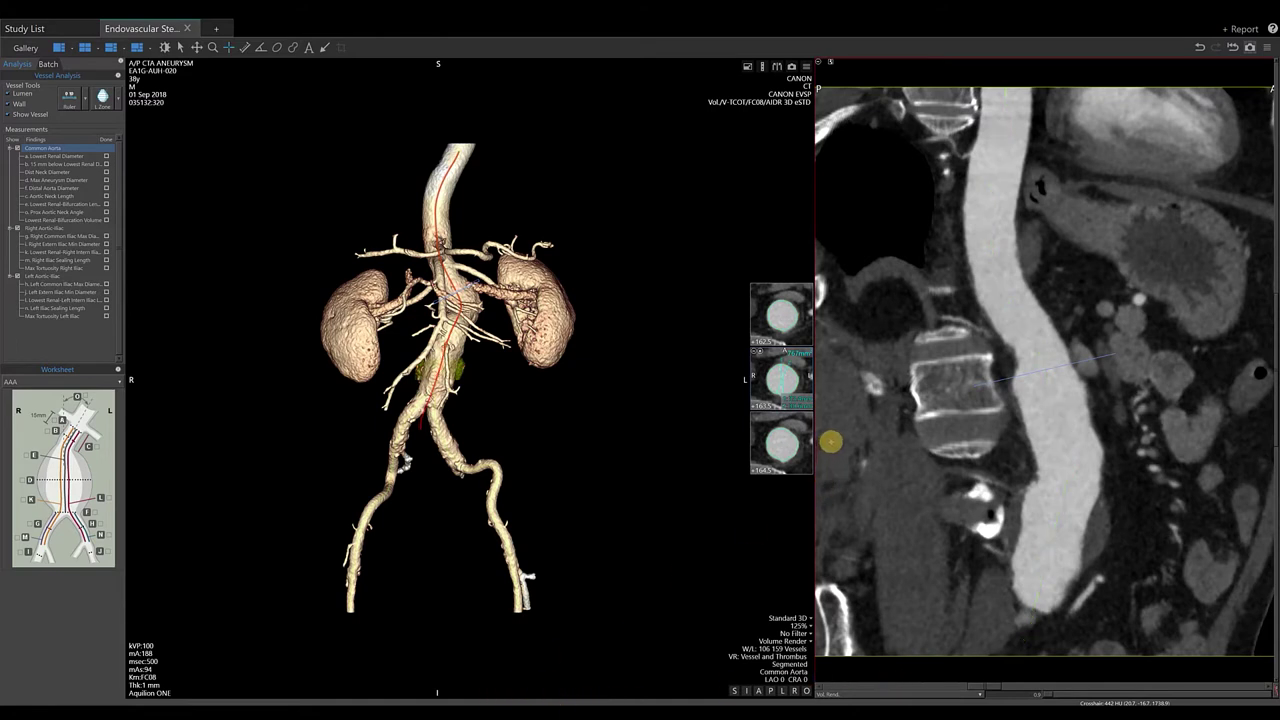
- Open the Common Aorta's vessel contours for editing and hide the wall contours
{"action": "right_click", "coordinate": [910, 240]}
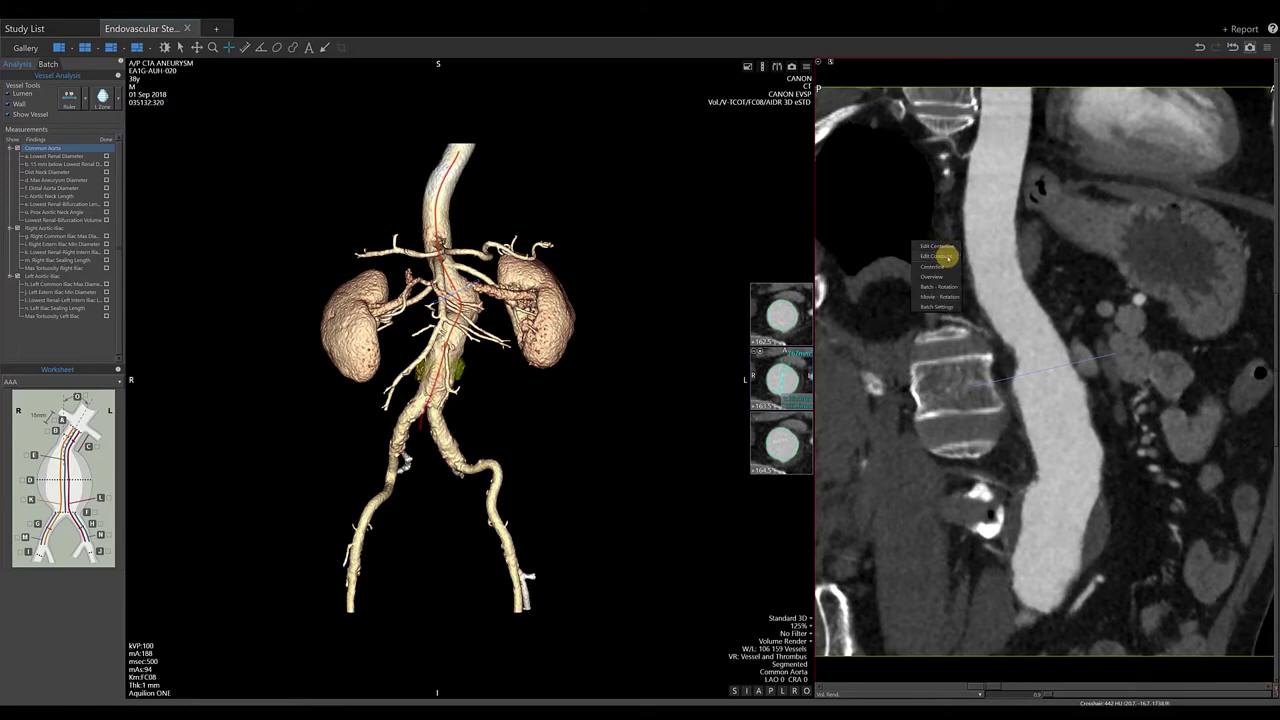
{"action": "left_click", "coordinate": [941, 256]}
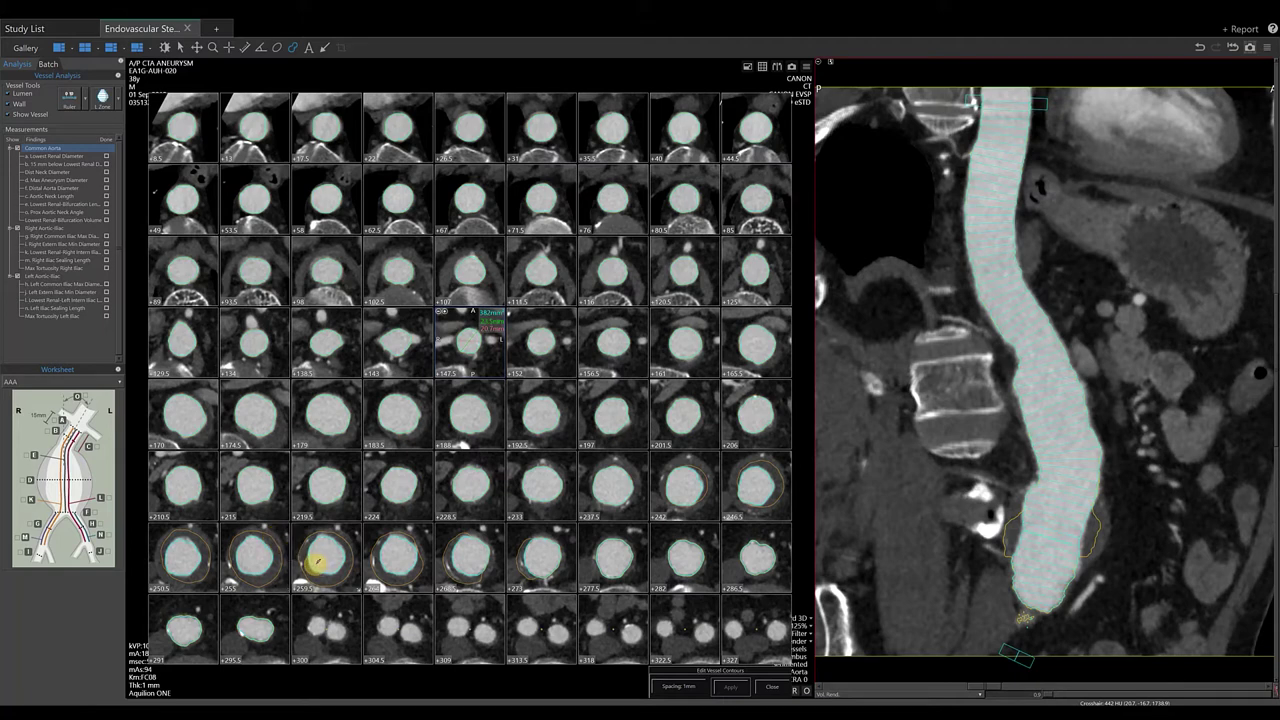
{"action": "left_click", "coordinate": [8, 104]}
- Redraw the lumen contours on the +4 and +18 upper aorta slices and apply interpolation between them
{"action": "mouse_move", "coordinate": [1003, 101]}
{"action": "left_mouse_down"}
{"action": "mouse_move", "coordinate": [1008, 274]}
{"action": "mouse_move", "coordinate": [1052, 410]}
{"action": "left_mouse_up"}
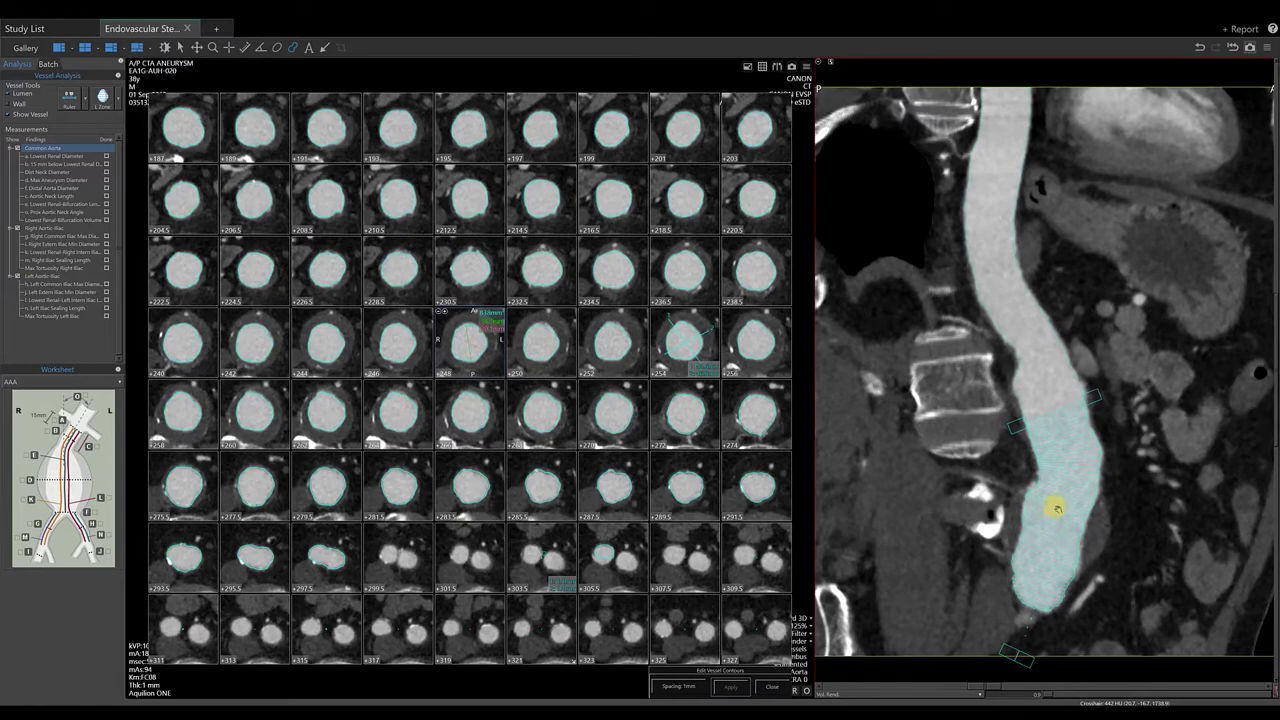
{"action": "left_click_drag", "start_coordinate": [1057, 486], "coordinate": [1034, 184]}
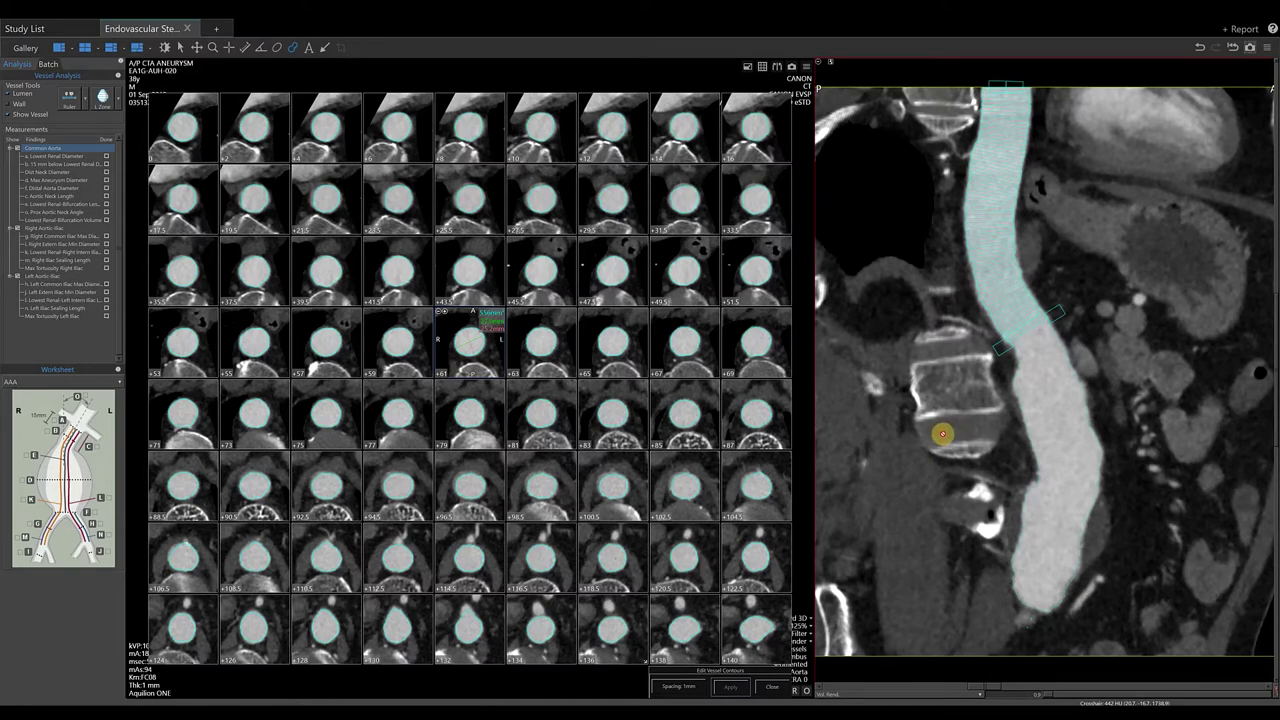
{"action": "scroll", "coordinate": [942, 433], "scroll_direction": "down", "scroll_amount": 1}
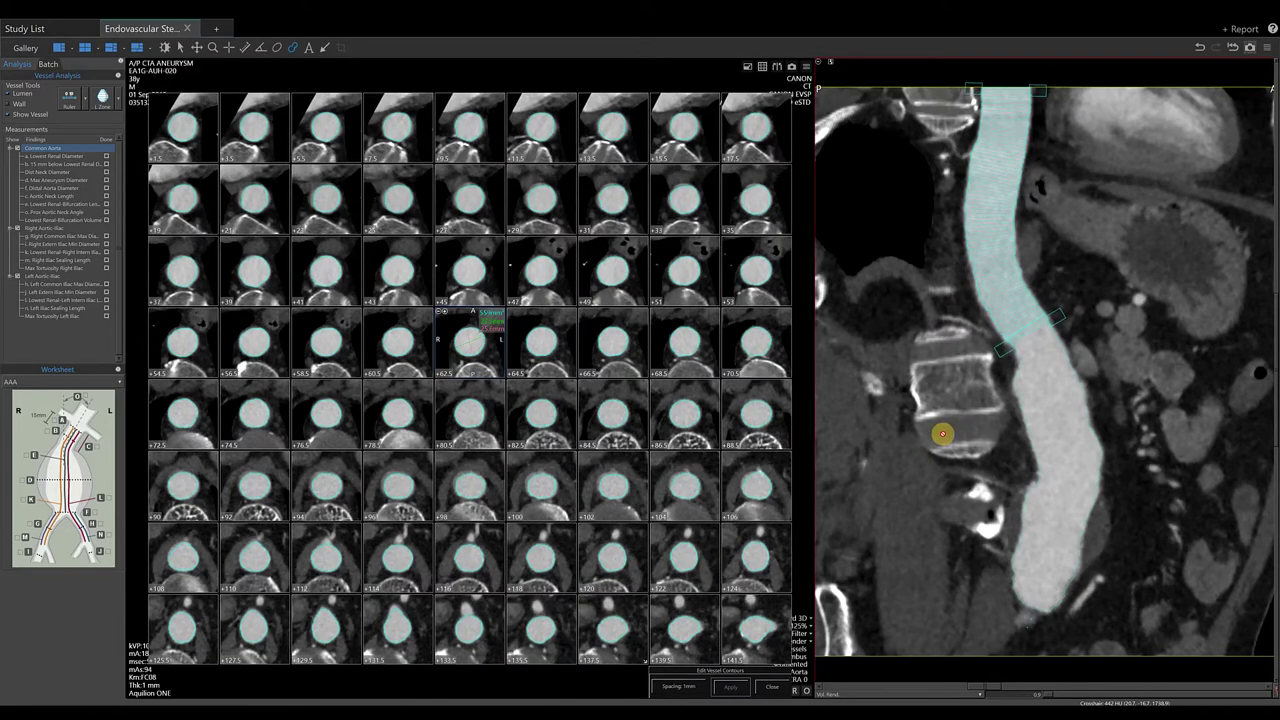
{"action": "scroll", "coordinate": [942, 433], "scroll_direction": "down", "scroll_amount": 3}
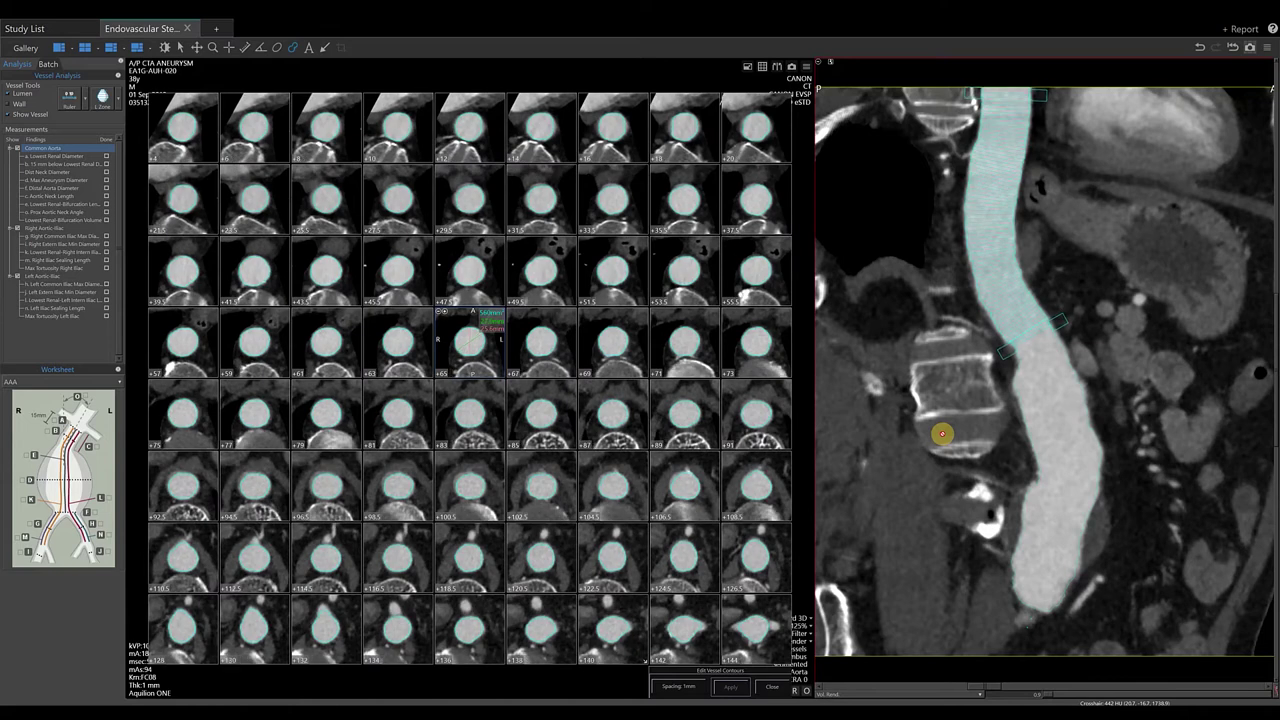
{"action": "scroll", "coordinate": [942, 433], "scroll_direction": "up", "scroll_amount": 1}
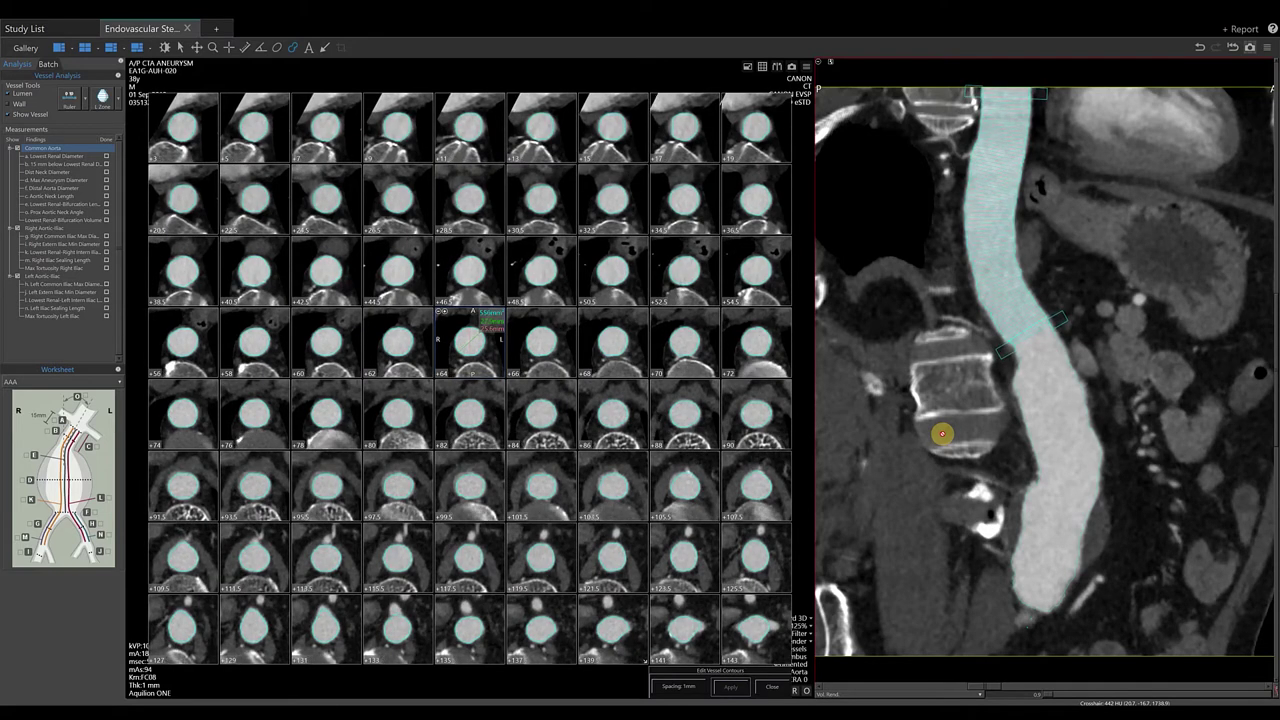
{"action": "scroll", "coordinate": [799, 539], "scroll_direction": "up", "scroll_amount": 1}
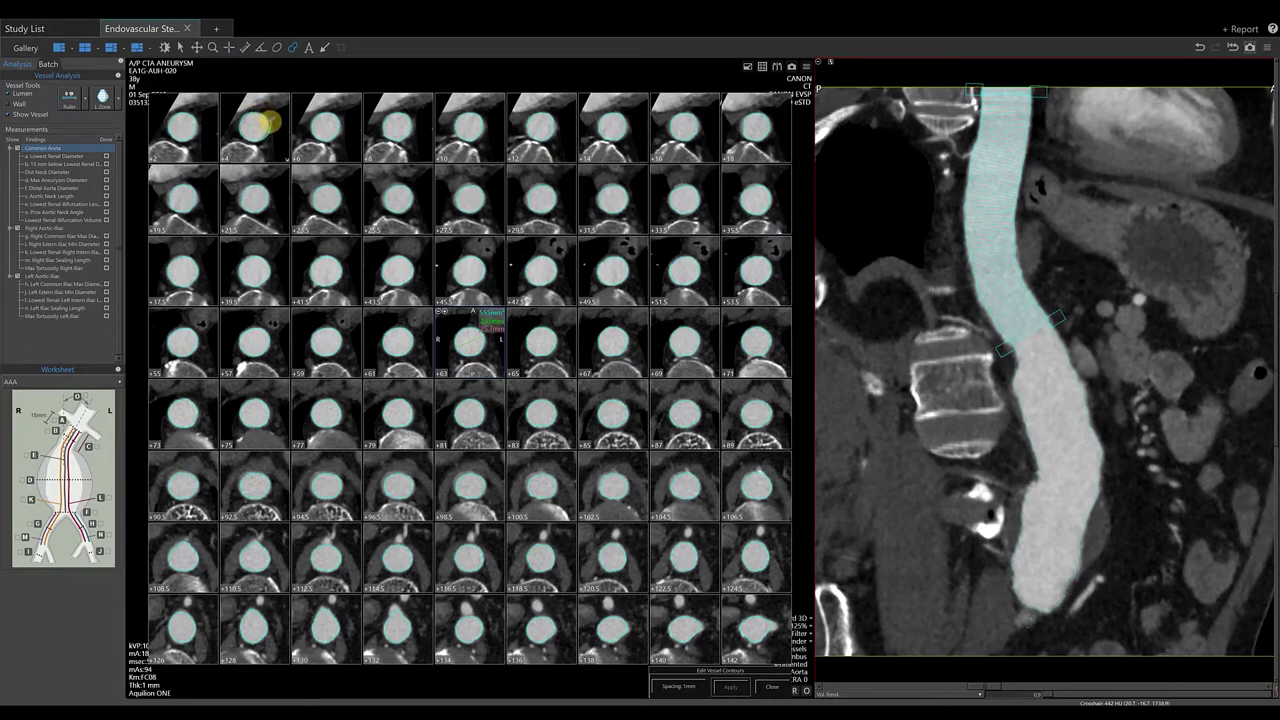
{"action": "left_click_drag", "start_coordinate": [268, 127], "coordinate": [265, 120]}
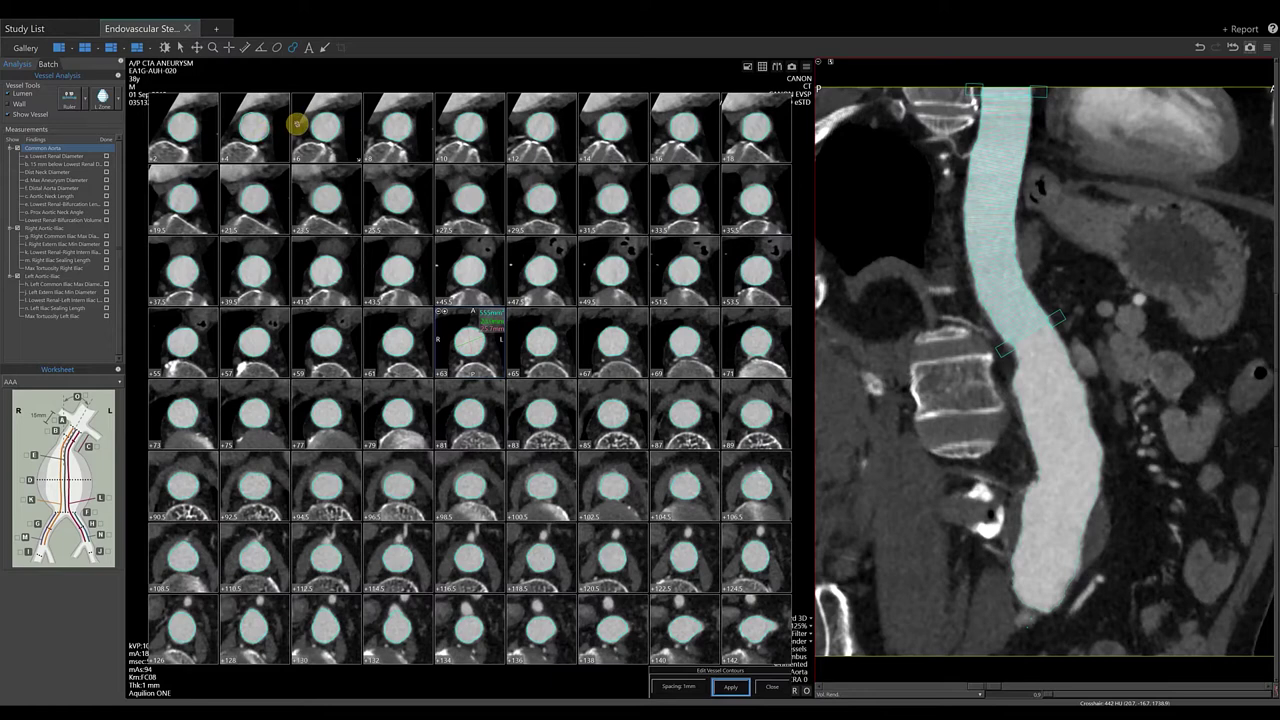
{"action": "mouse_move", "coordinate": [262, 117]}
{"action": "left_mouse_down"}
{"action": "mouse_move", "coordinate": [238, 110]}
{"action": "mouse_move", "coordinate": [247, 131]}
{"action": "left_mouse_up"}
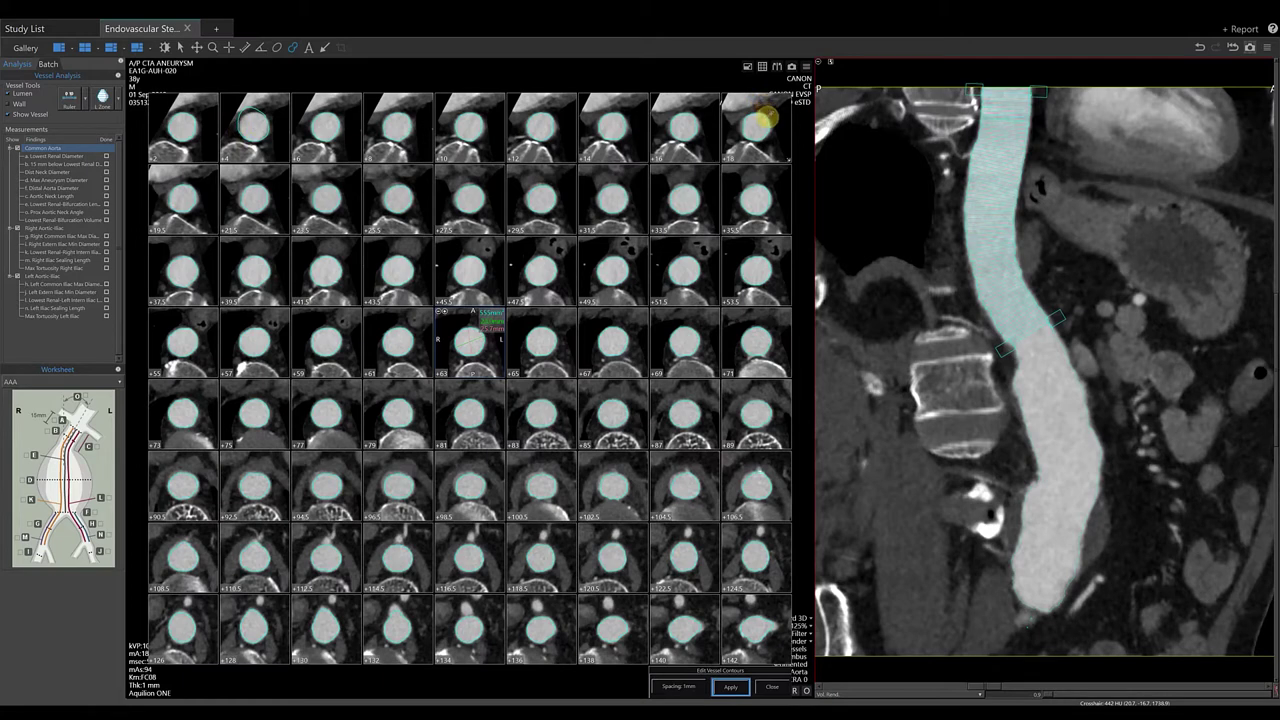
{"action": "mouse_move", "coordinate": [766, 117]}
{"action": "left_mouse_down"}
{"action": "mouse_move", "coordinate": [746, 108]}
{"action": "mouse_move", "coordinate": [741, 137]}
{"action": "left_mouse_up"}
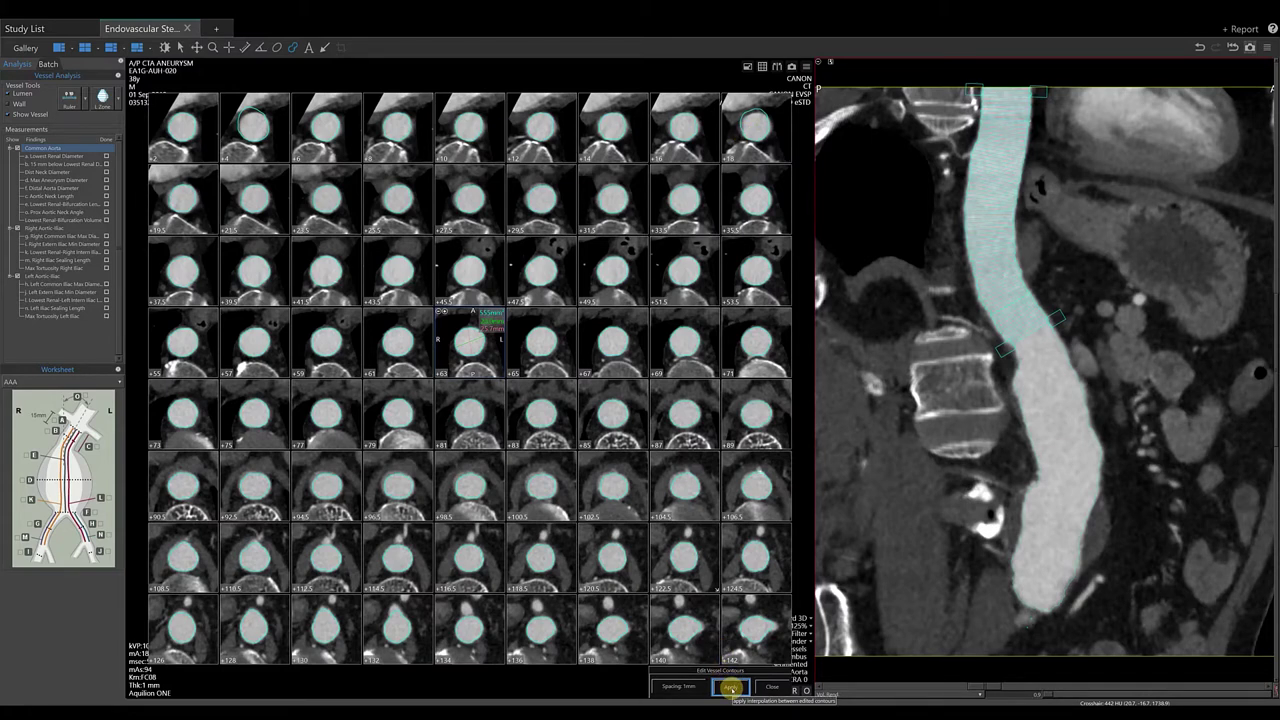
{"action": "left_click", "coordinate": [731, 688]}
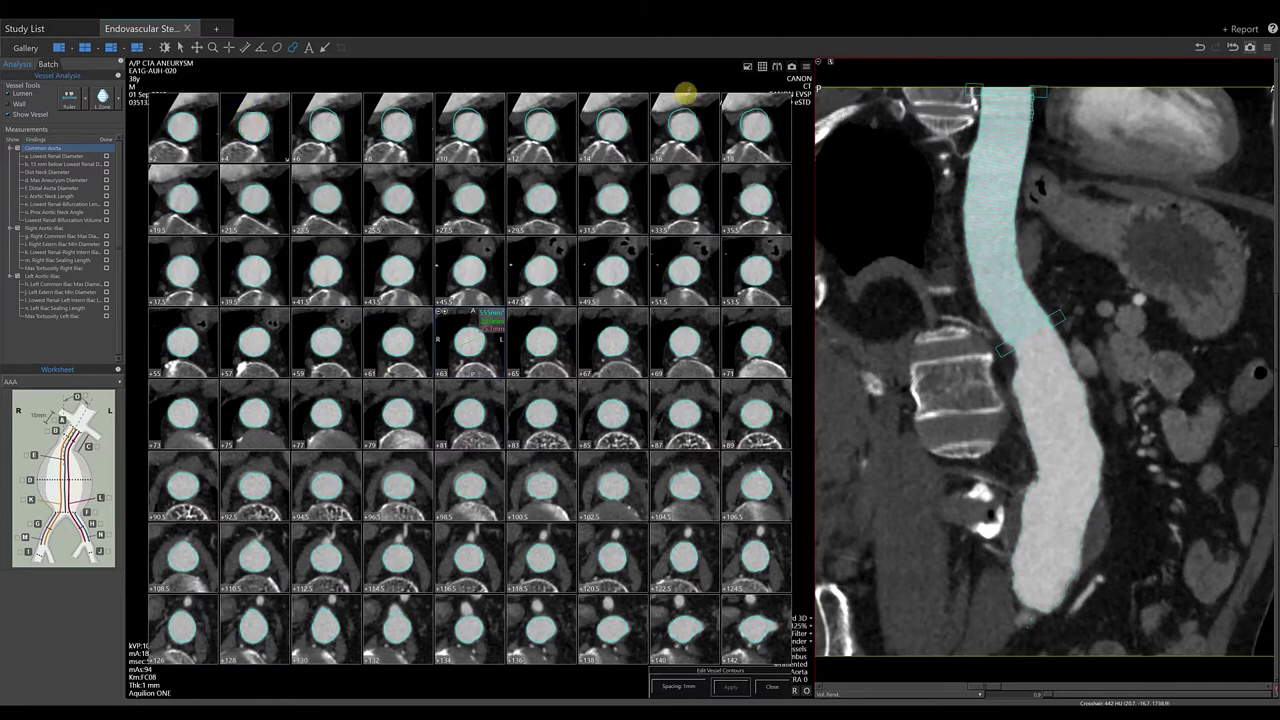
- Refit the lumen contour on the +18 slice to the vessel edge and apply the contour correction
{"action": "left_click_drag", "start_coordinate": [757, 123], "coordinate": [765, 132]}
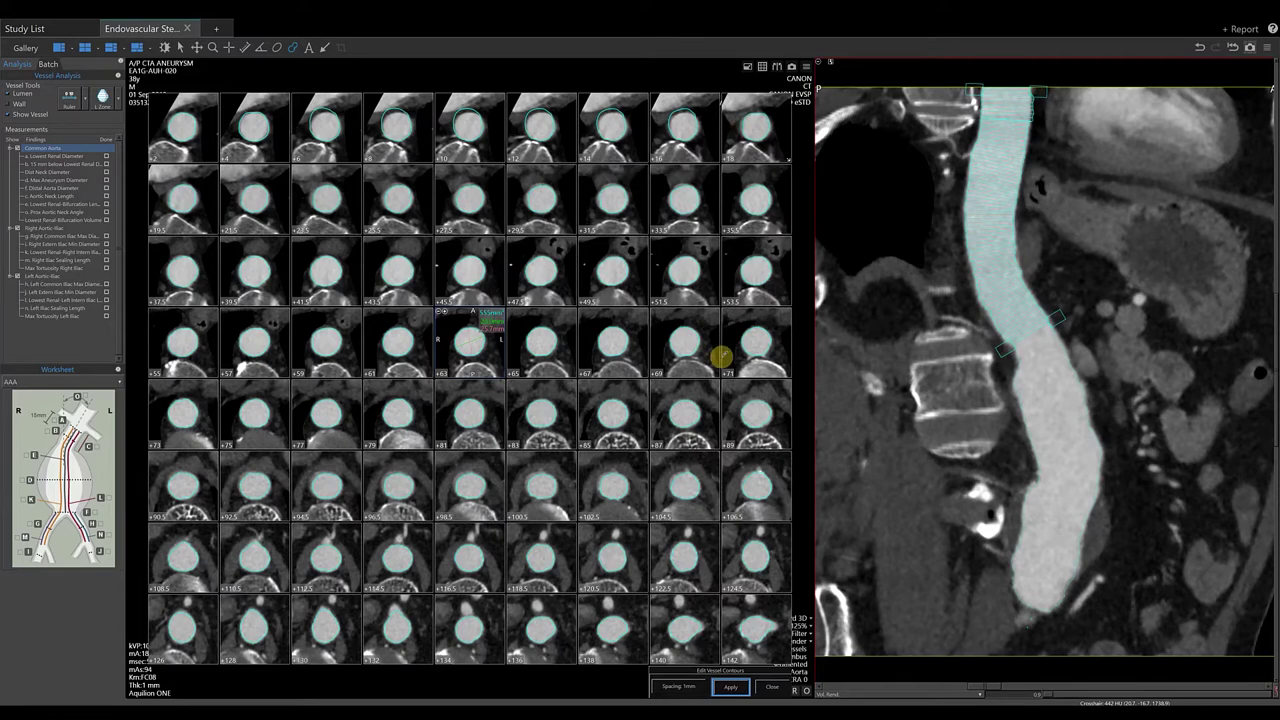
{"action": "left_click", "coordinate": [730, 686]}
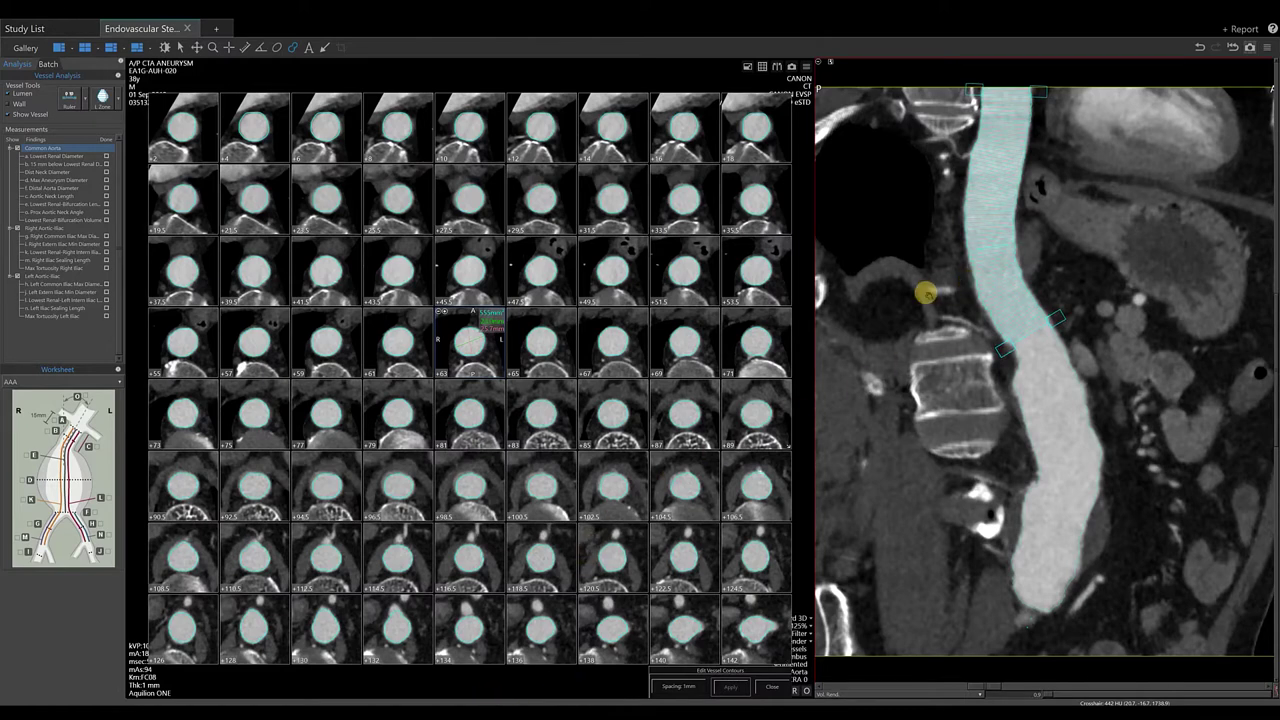
- Switch the contour display from lumen to wall for the aortic section covering slices +86 to +226
{"action": "scroll", "coordinate": [715, 333], "scroll_direction": "down", "scroll_amount": 1}
{"action": "scroll", "coordinate": [715, 333], "scroll_direction": "down", "scroll_amount": 5}
{"action": "scroll", "coordinate": [715, 333], "scroll_direction": "down", "scroll_amount": 4}
{"action": "scroll", "coordinate": [715, 333], "scroll_direction": "down", "scroll_amount": 4}
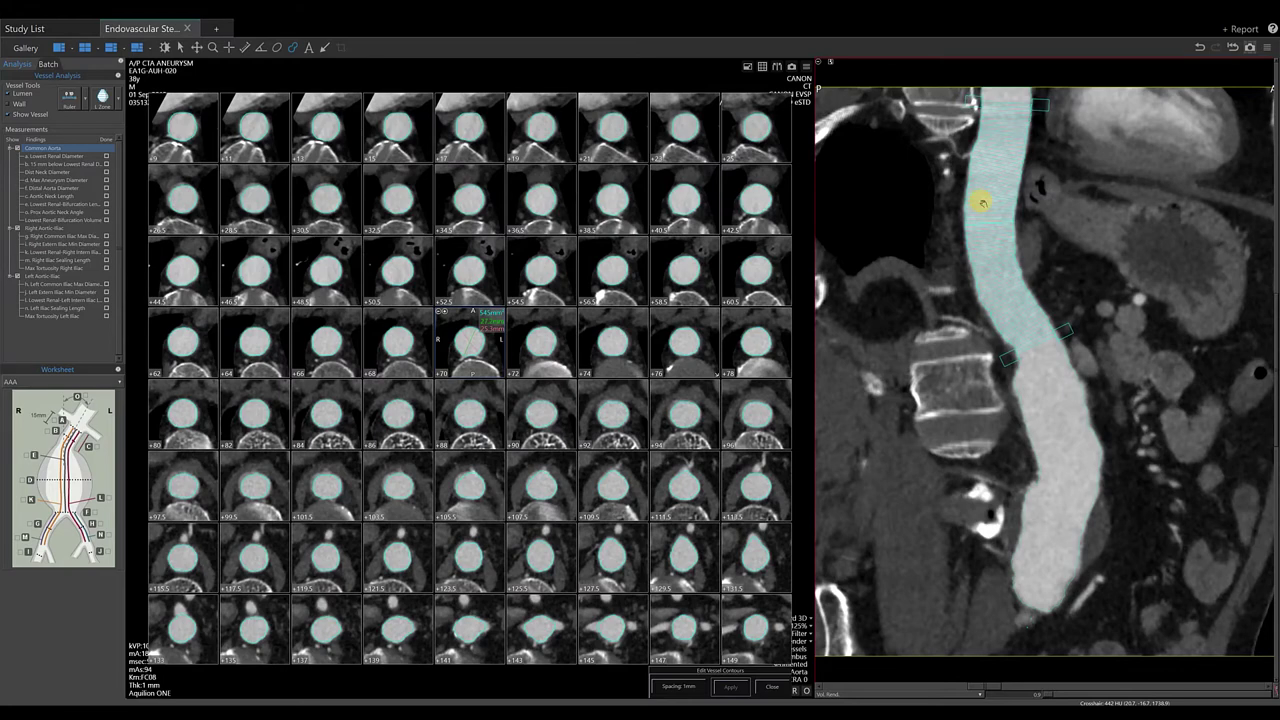
{"action": "left_click_drag", "start_coordinate": [985, 215], "coordinate": [945, 368]}
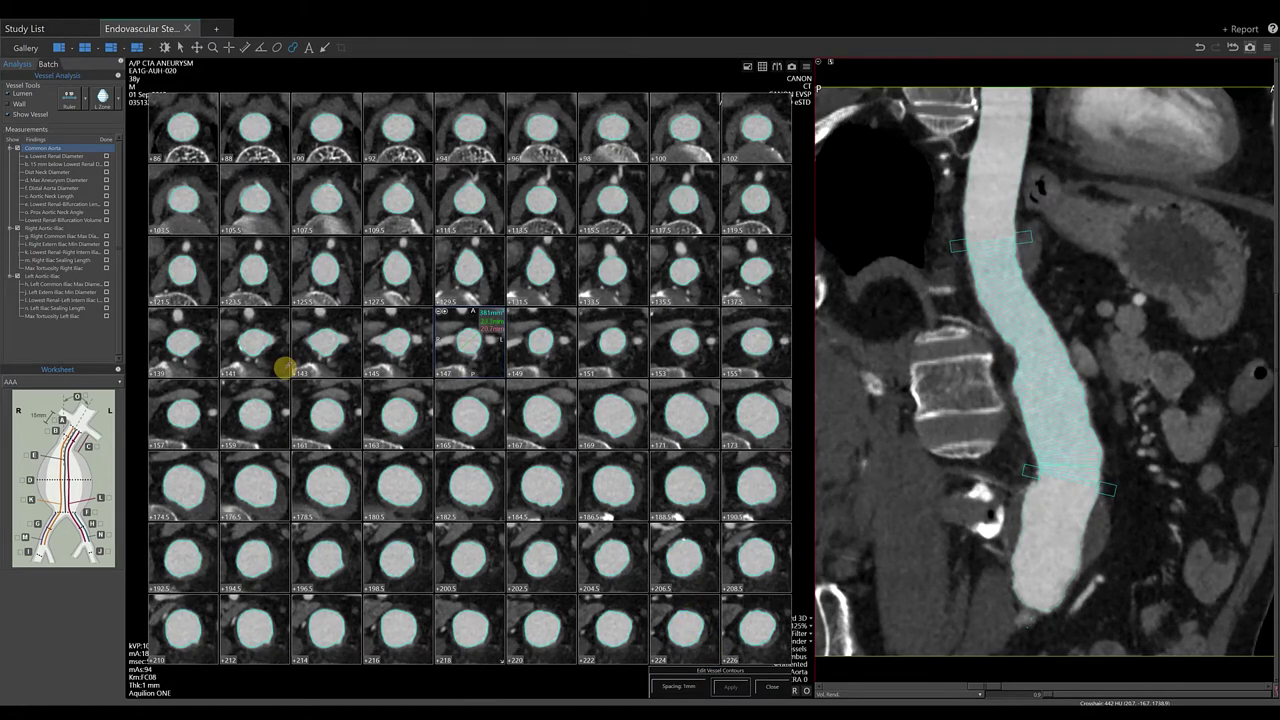
{"action": "left_click", "coordinate": [10, 90]}
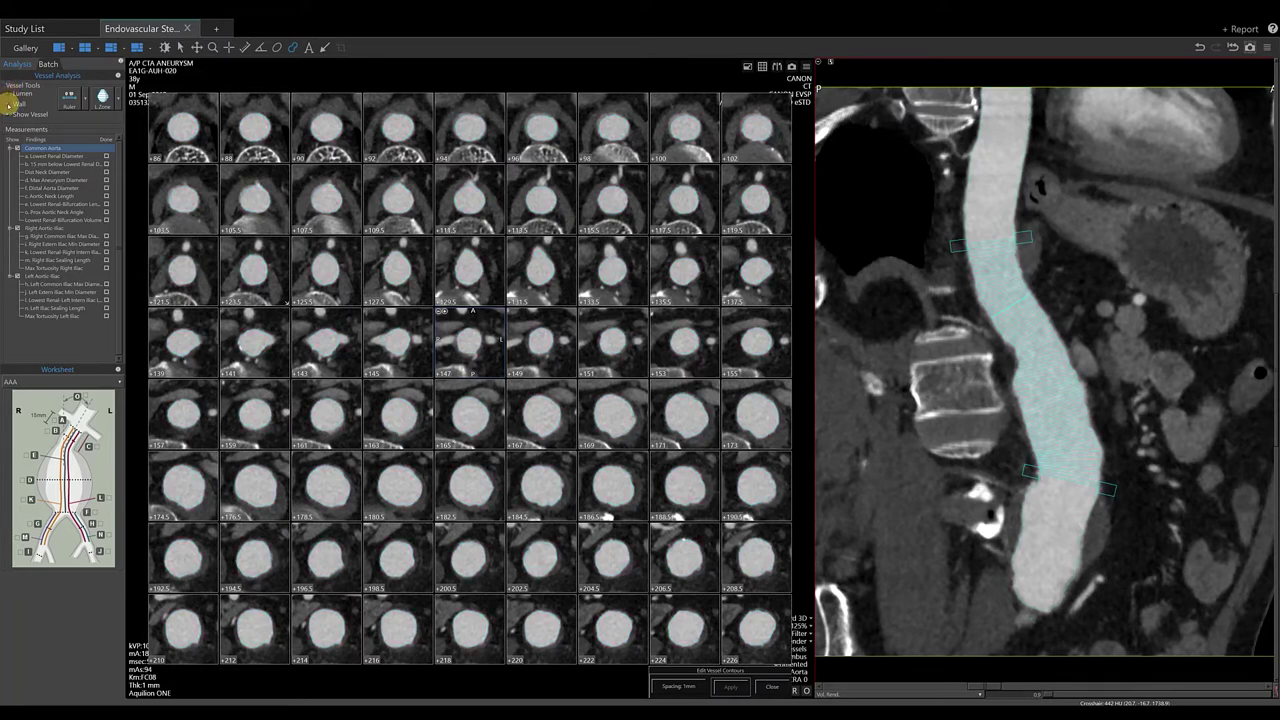
{"action": "left_click", "coordinate": [10, 103]}
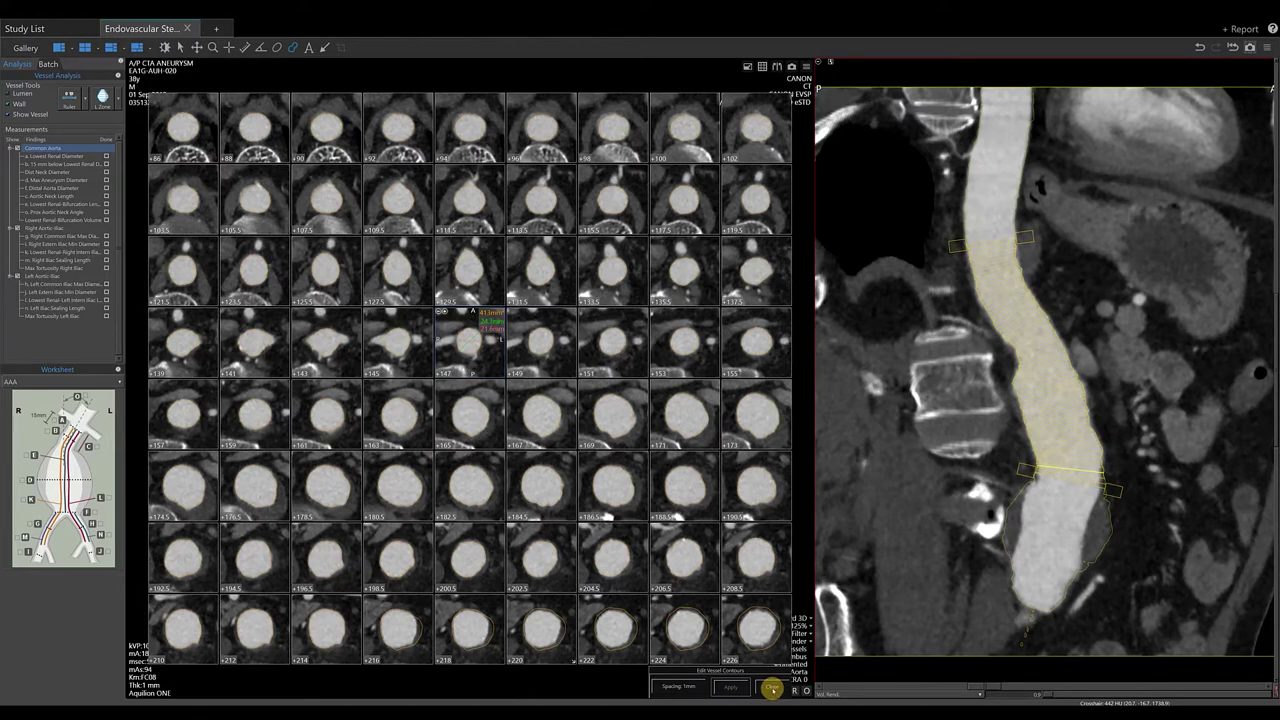
- Close the vessel contour editor and hide the wall contours
{"action": "left_click", "coordinate": [772, 689]}
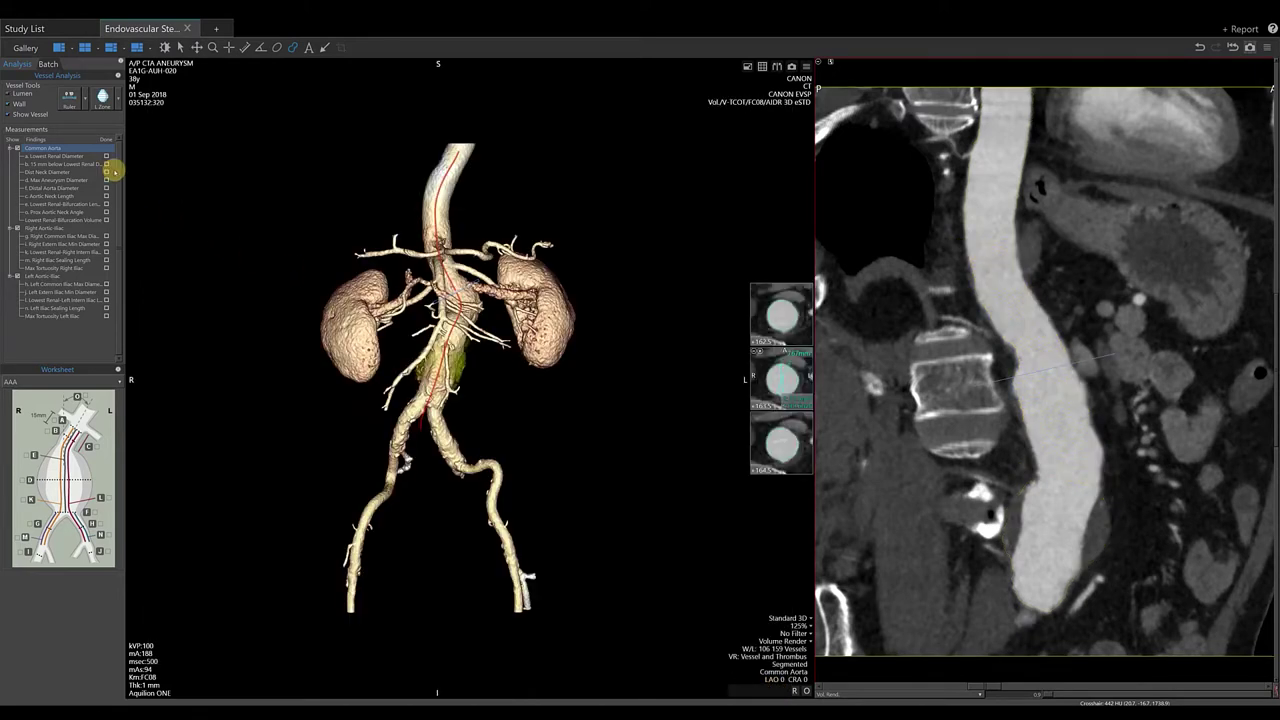
{"action": "left_click", "coordinate": [10, 103]}
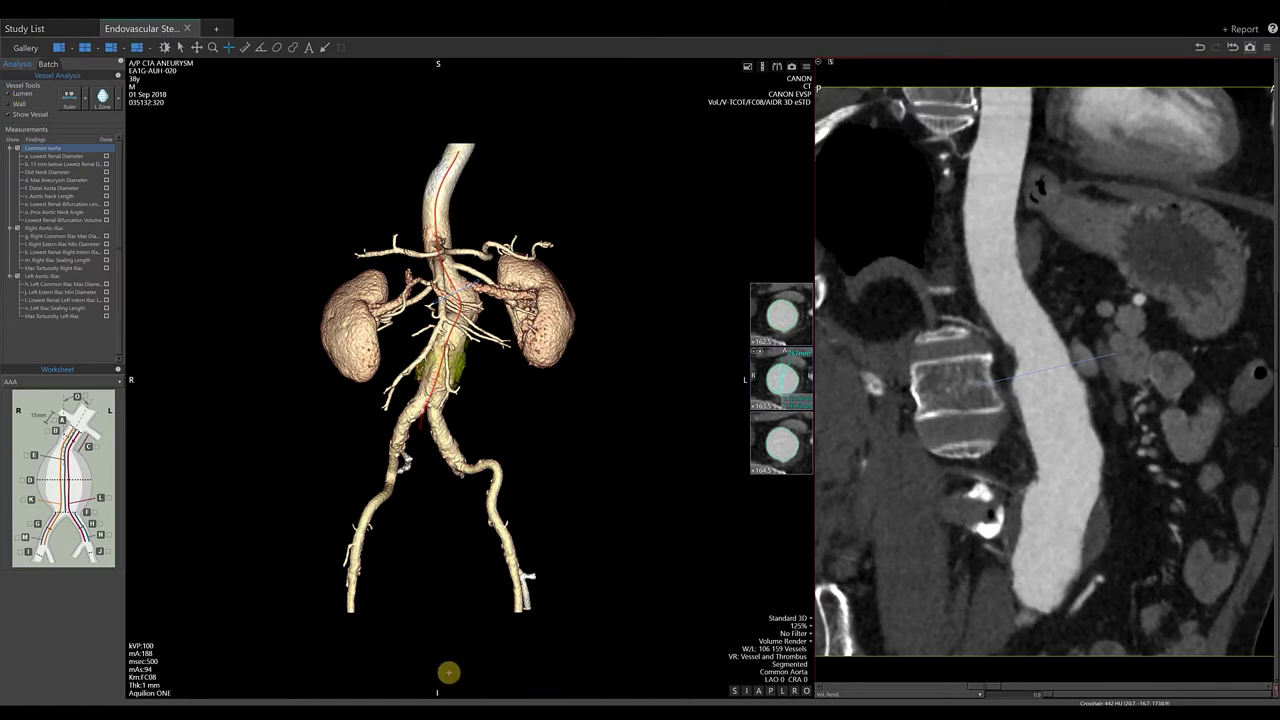
- Place the Lowest Renal Diameter measurement on slice +146.5 at the renal arteries, using the straightened vessel view with the diameter graph
{"action": "left_click", "coordinate": [63, 157]}
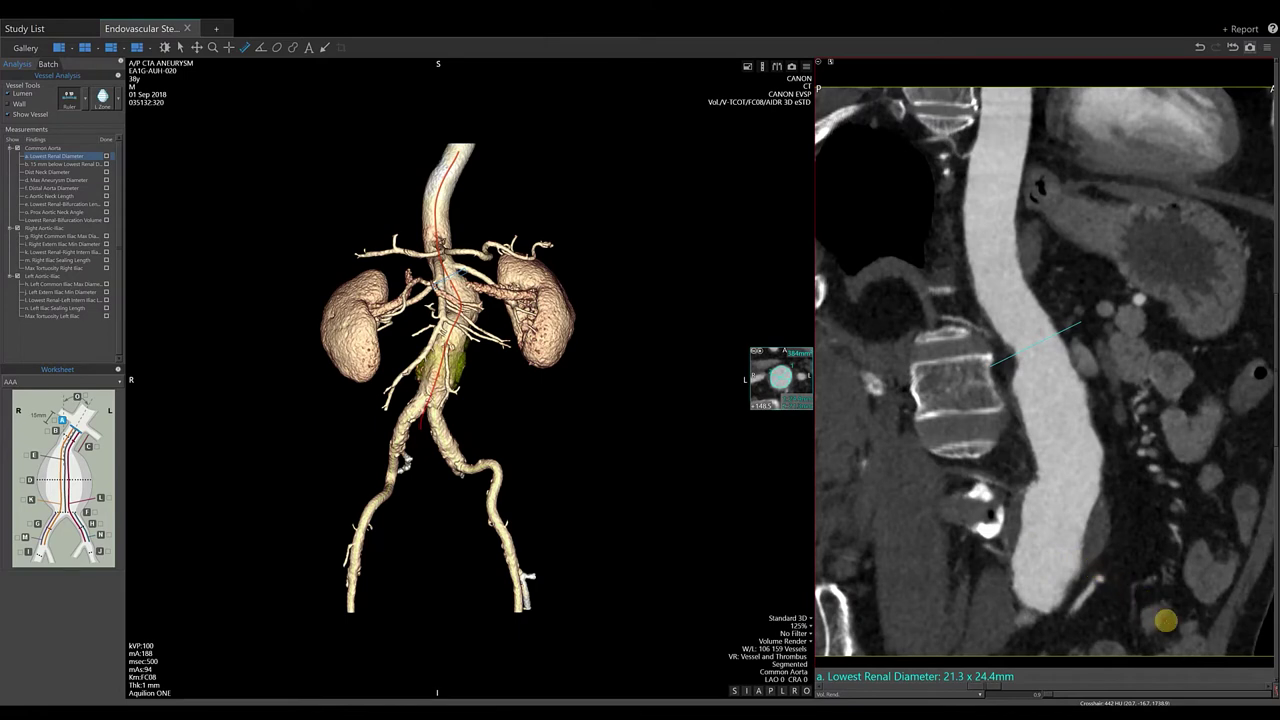
{"action": "left_click", "coordinate": [1273, 692]}
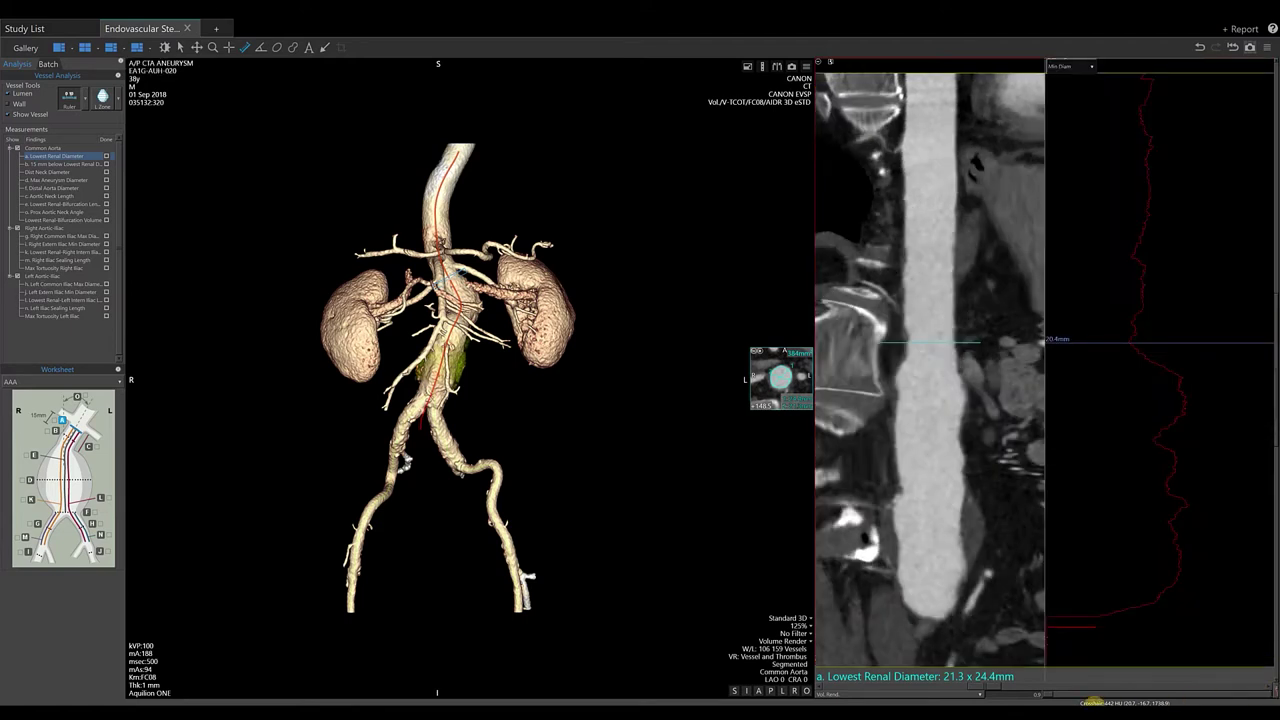
{"action": "left_click_drag", "start_coordinate": [988, 687], "coordinate": [1040, 697]}
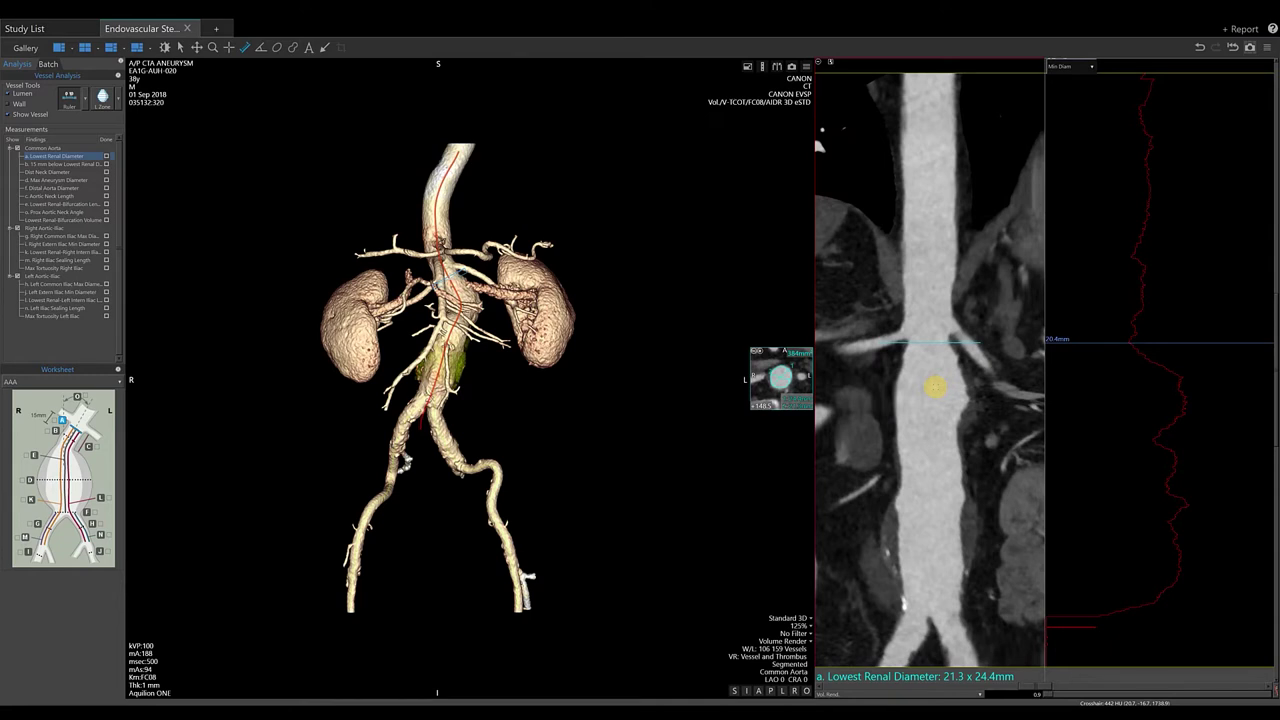
{"action": "scroll", "coordinate": [935, 386], "scroll_direction": "up", "scroll_amount": 1}
{"action": "scroll", "coordinate": [935, 386], "scroll_direction": "up", "scroll_amount": 1}
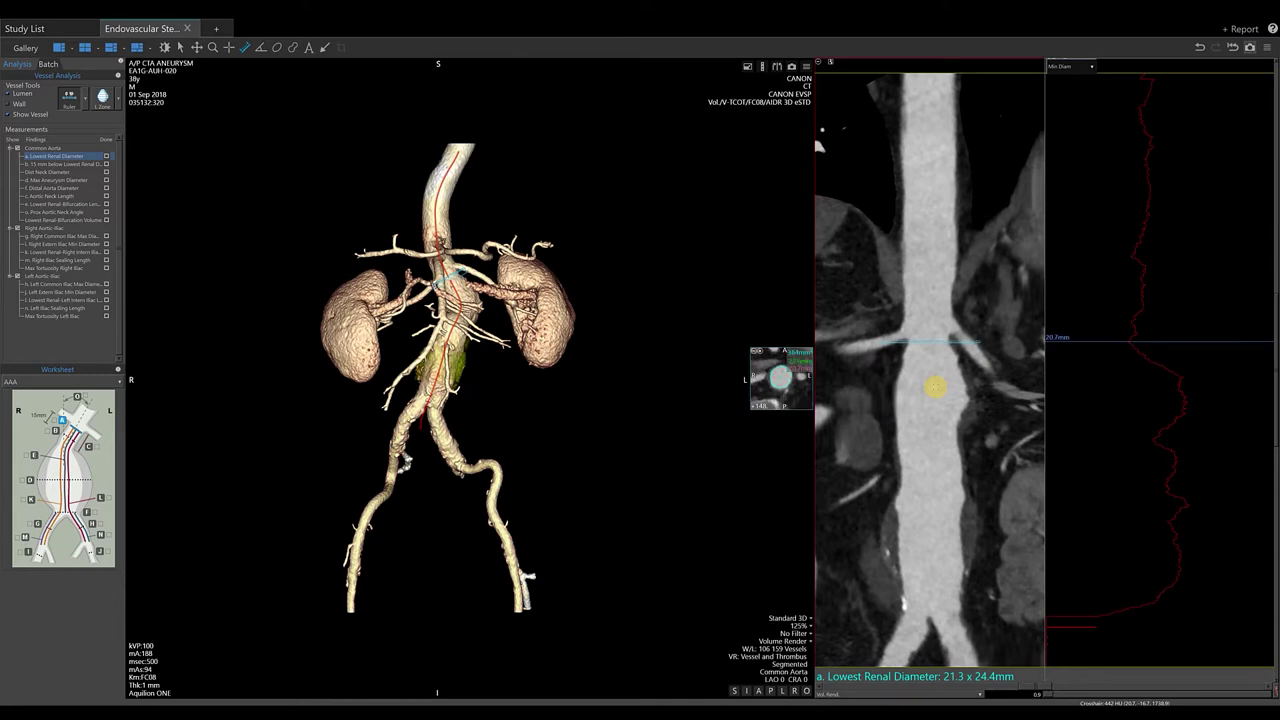
{"action": "scroll", "coordinate": [935, 386], "scroll_direction": "up", "scroll_amount": 1}
{"action": "scroll", "coordinate": [935, 386], "scroll_direction": "up", "scroll_amount": 1}
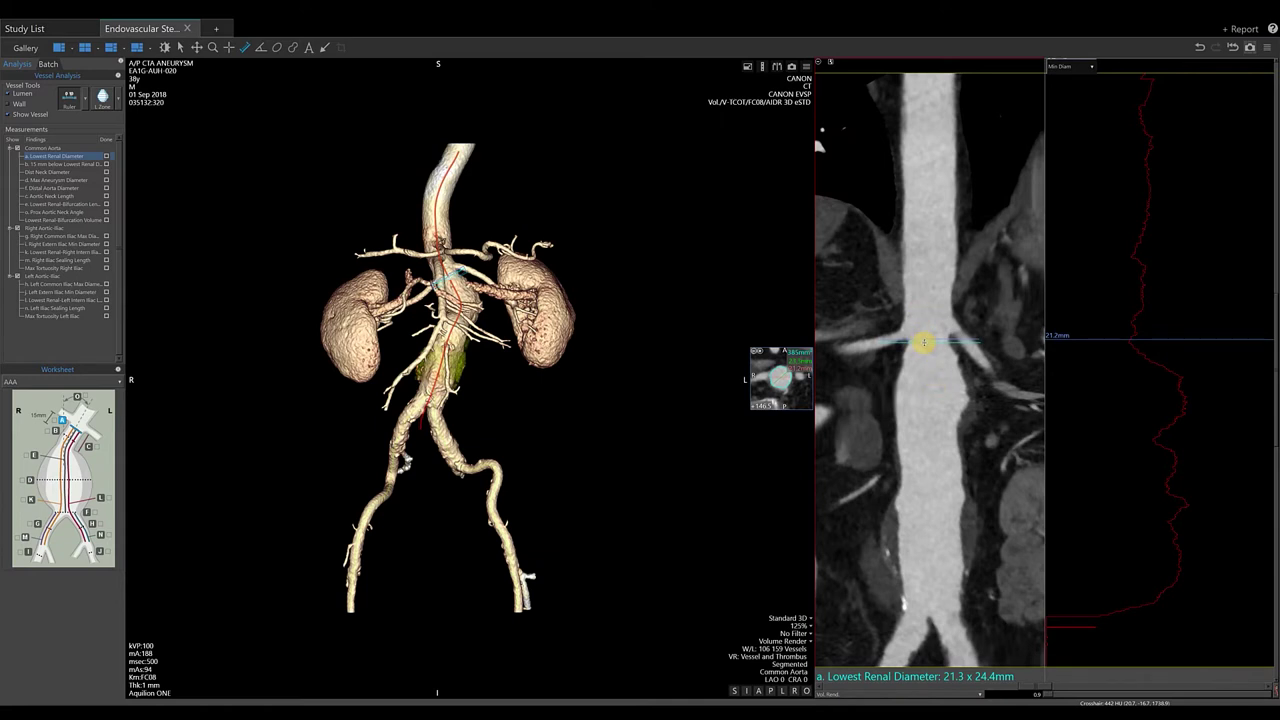
{"action": "left_click", "coordinate": [926, 339]}
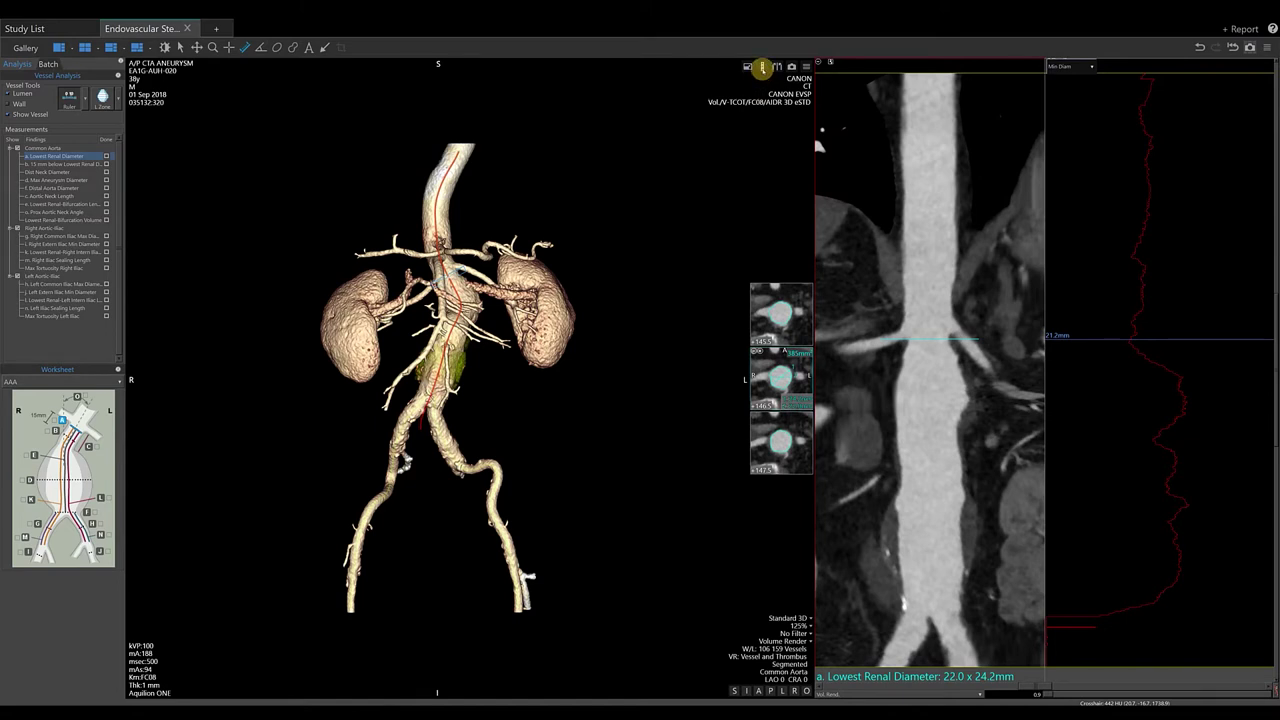
- Refine the lowest renal diameter line on the enlarged cross-section, then mark the finding as done and capture a snapshot
{"action": "left_click", "coordinate": [762, 68]}
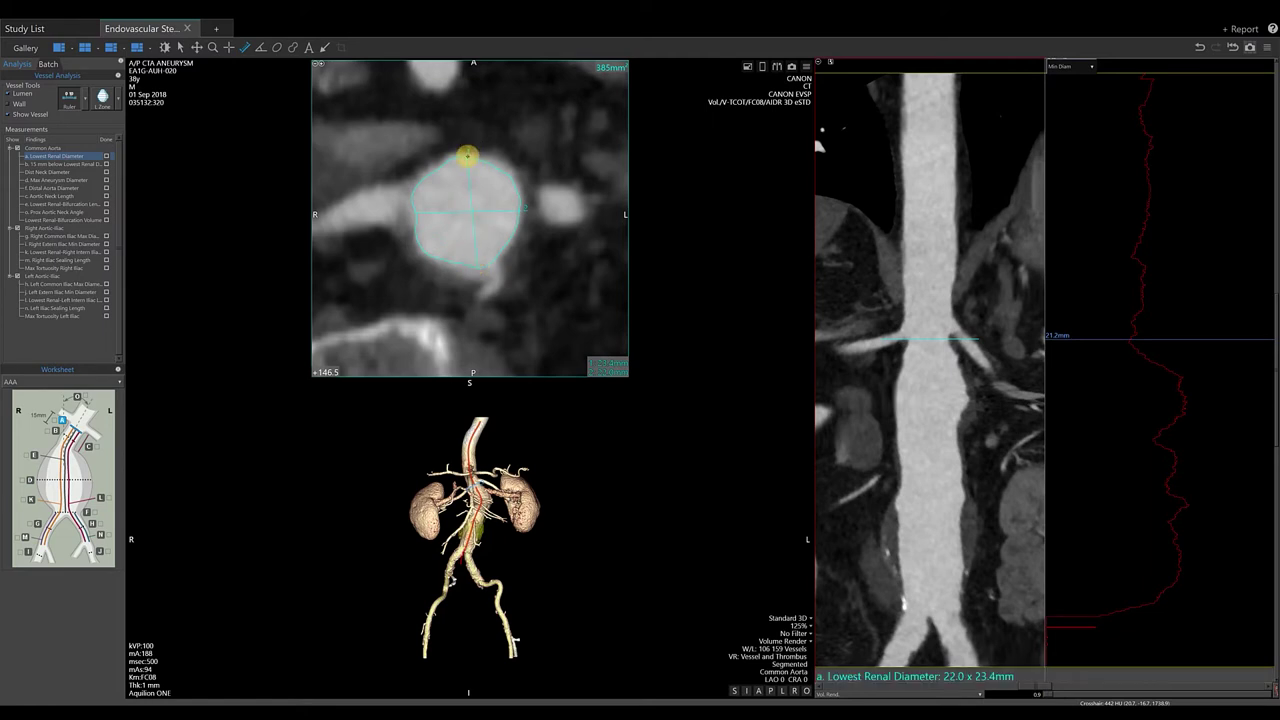
{"action": "left_click_drag", "start_coordinate": [466, 155], "coordinate": [461, 157]}
{"action": "left_click", "coordinate": [791, 67]}
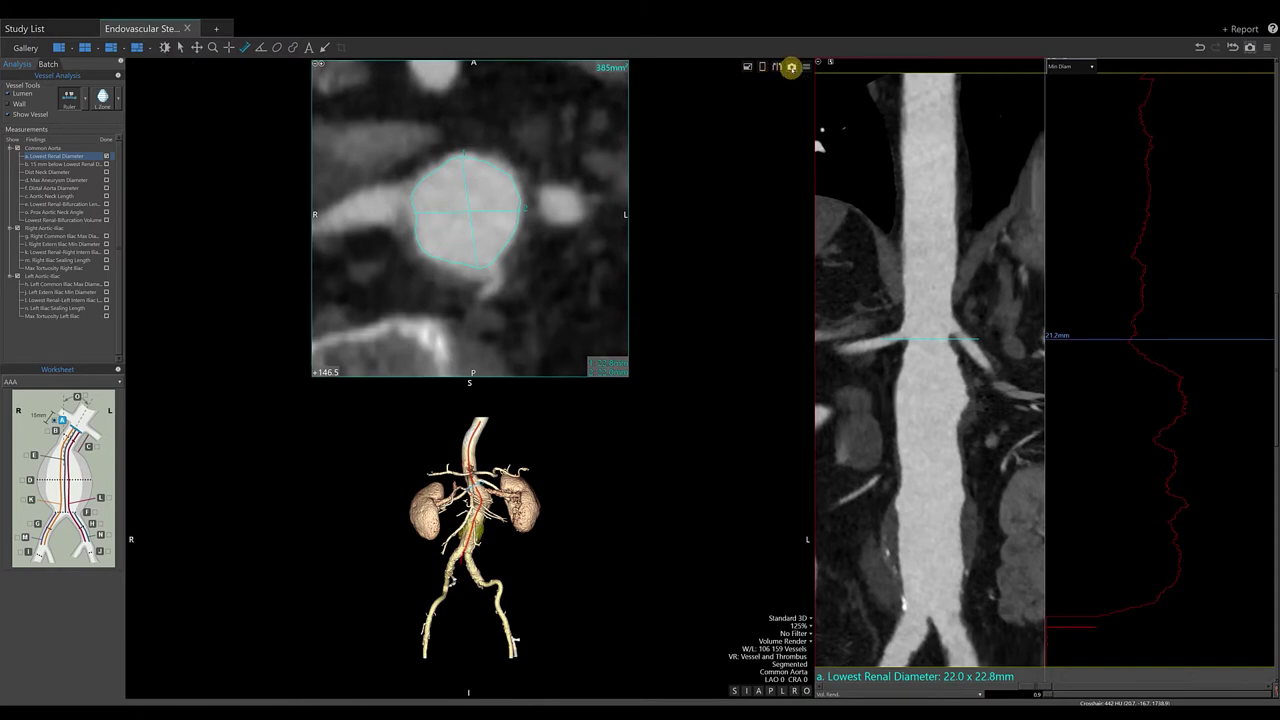
{"action": "left_click", "coordinate": [791, 67]}
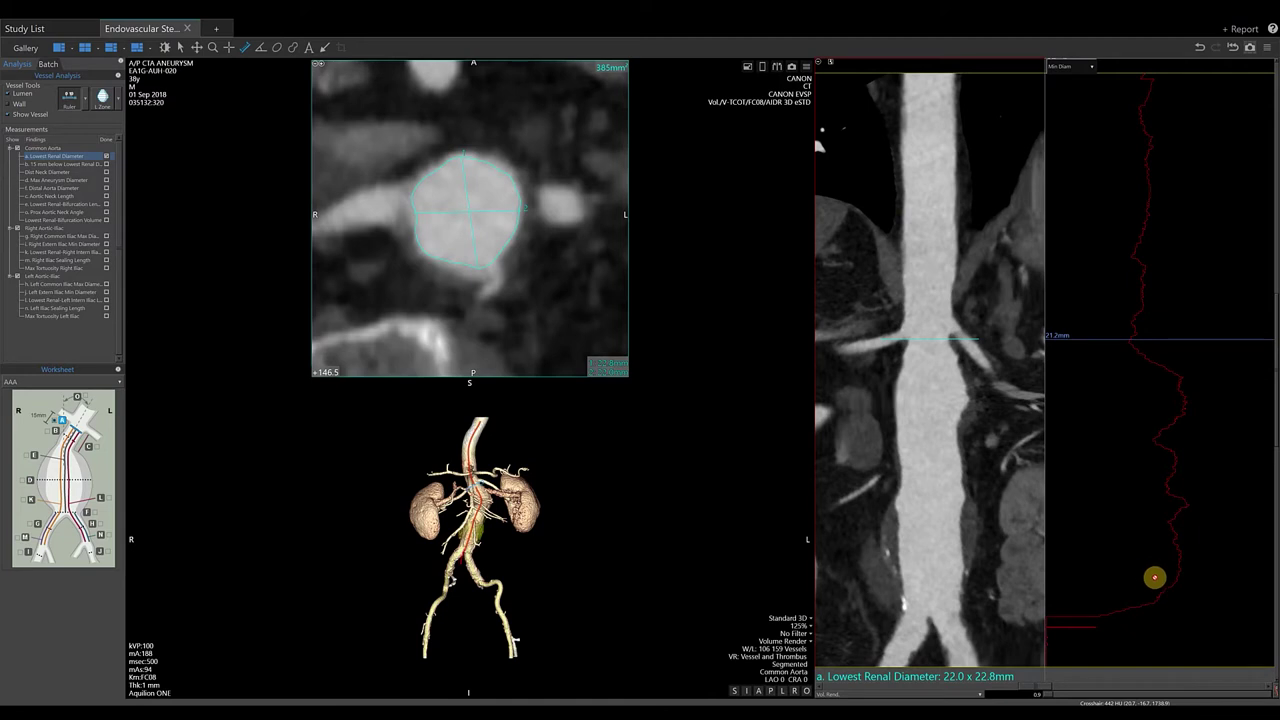
- Return to the single curved vessel view and accept the diameter measurement 15 mm below the lowest renal artery as done
{"action": "left_click", "coordinate": [1273, 692]}
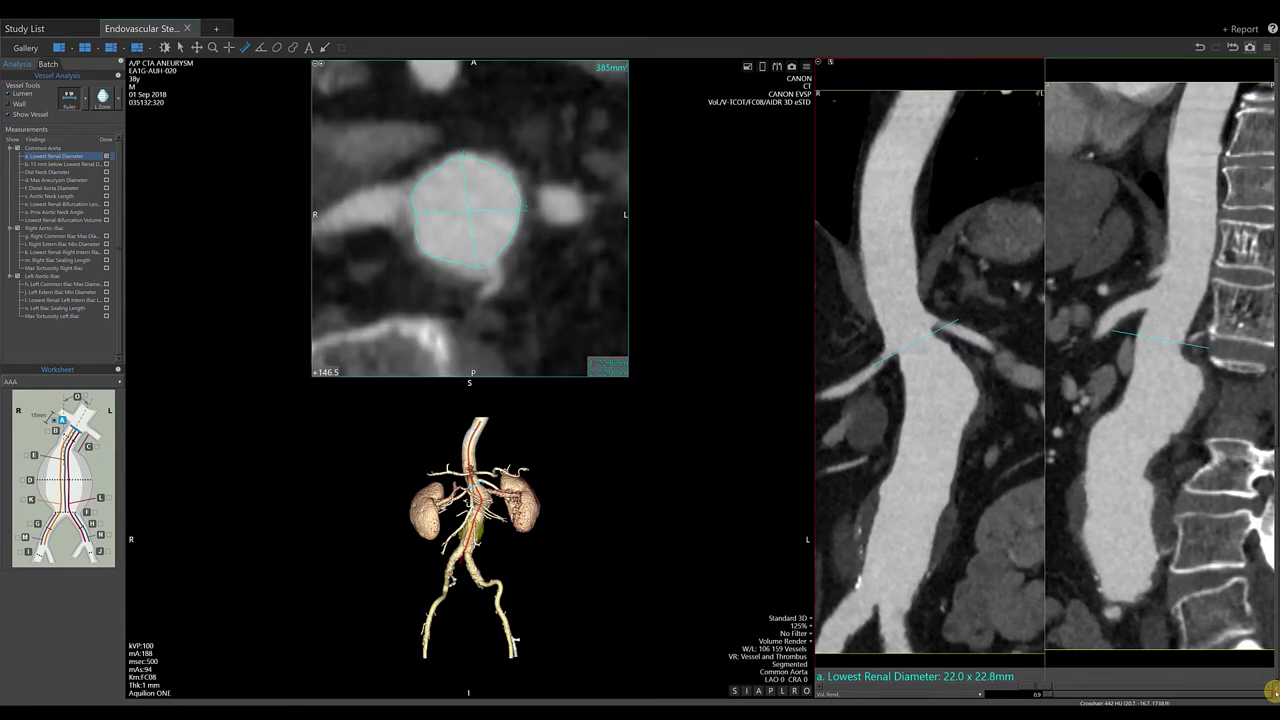
{"action": "left_click", "coordinate": [1273, 692]}
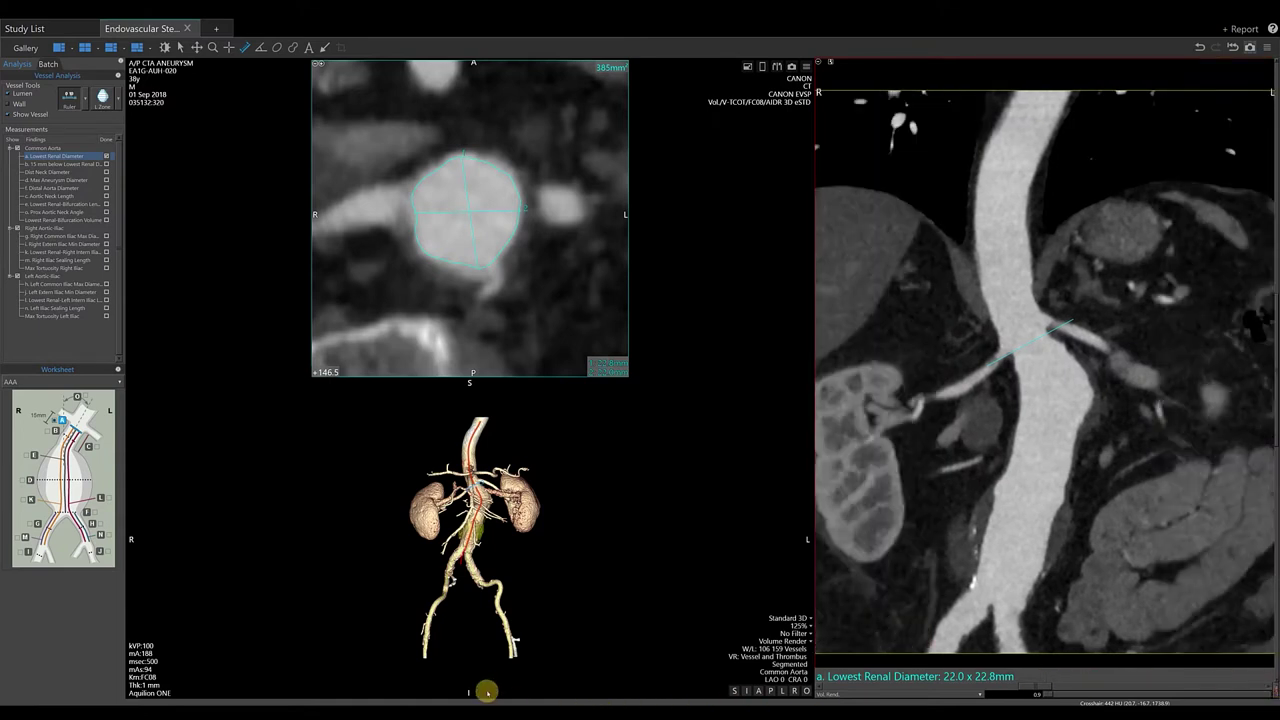
{"action": "left_click", "coordinate": [64, 164]}
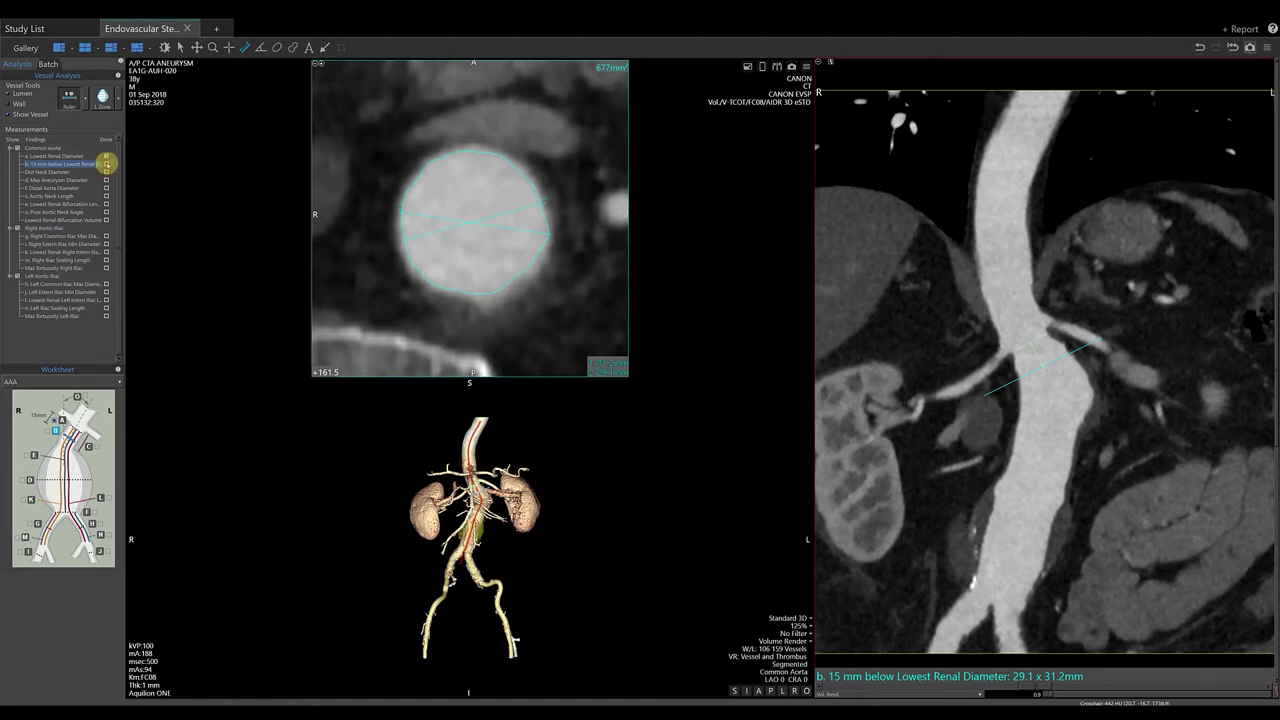
{"action": "left_click", "coordinate": [107, 163]}
- Reposition the Dist Neck Diameter measurement to slice +159.5 at the distal end of the aortic neck
{"action": "left_click", "coordinate": [57, 172]}
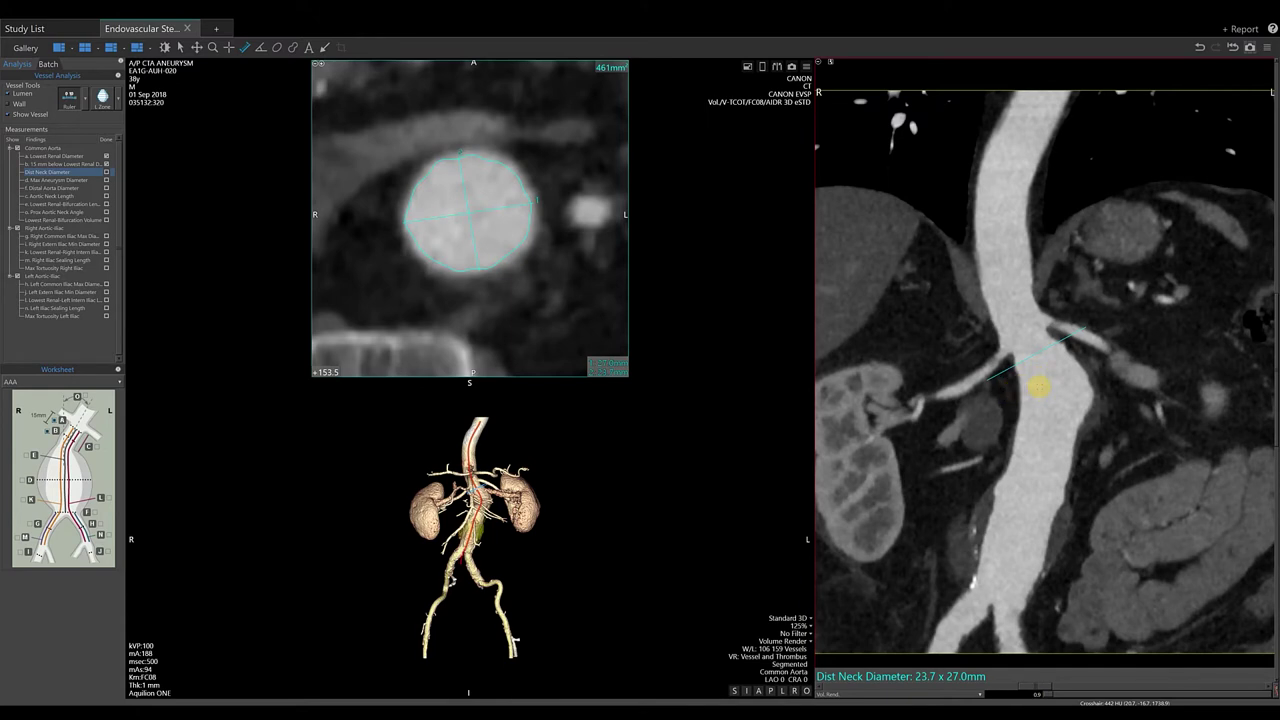
{"action": "scroll", "coordinate": [1039, 387], "scroll_direction": "down", "scroll_amount": 4}
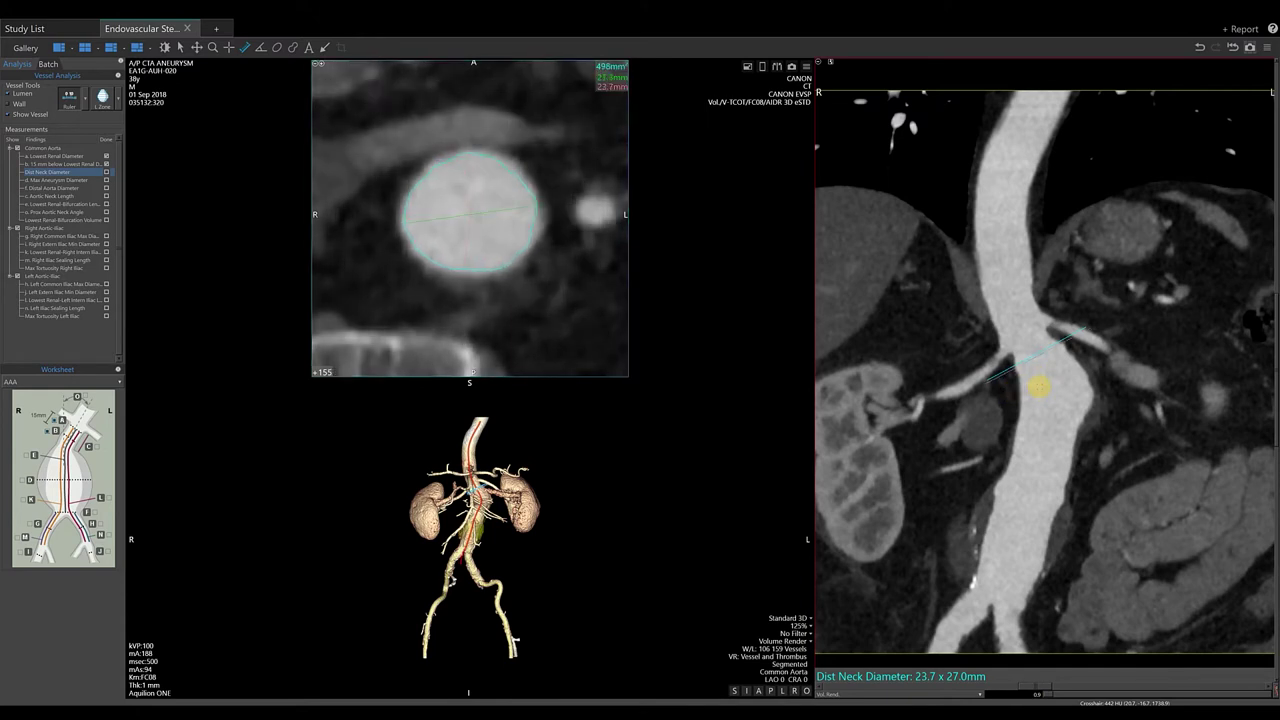
{"action": "scroll", "coordinate": [1039, 387], "scroll_direction": "down", "scroll_amount": 5}
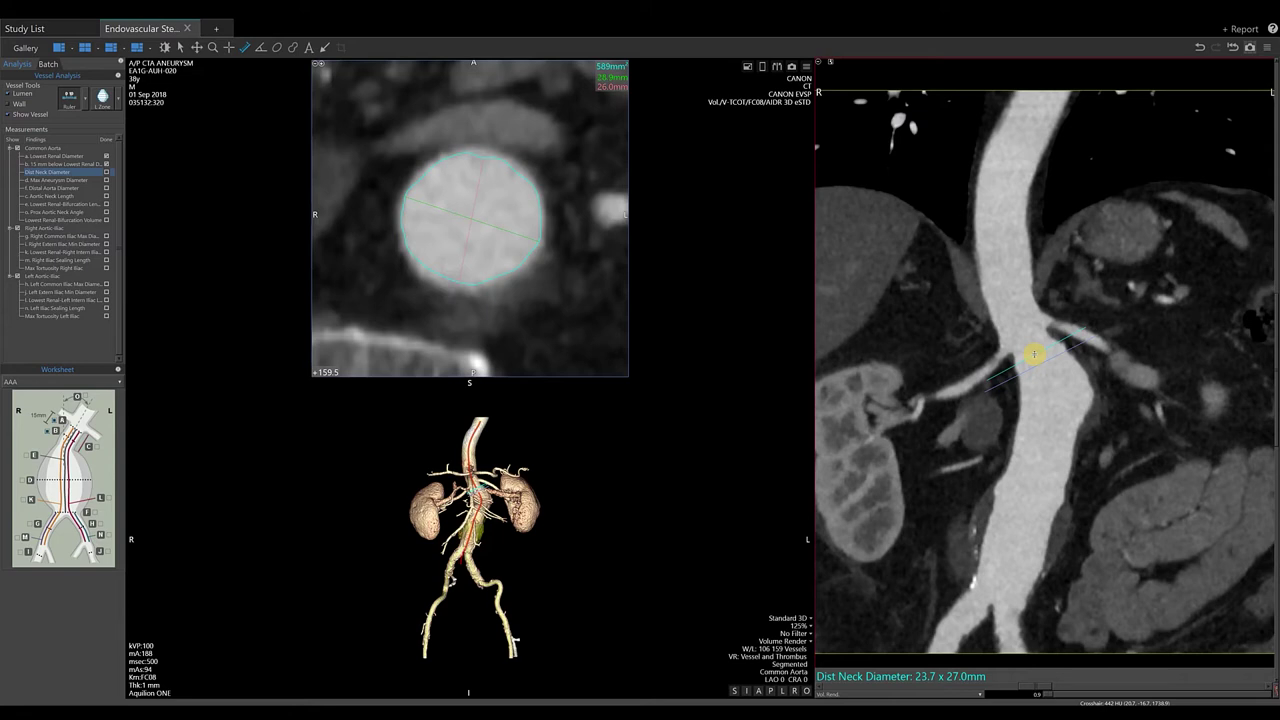
{"action": "left_click_drag", "start_coordinate": [1034, 354], "coordinate": [1039, 365]}
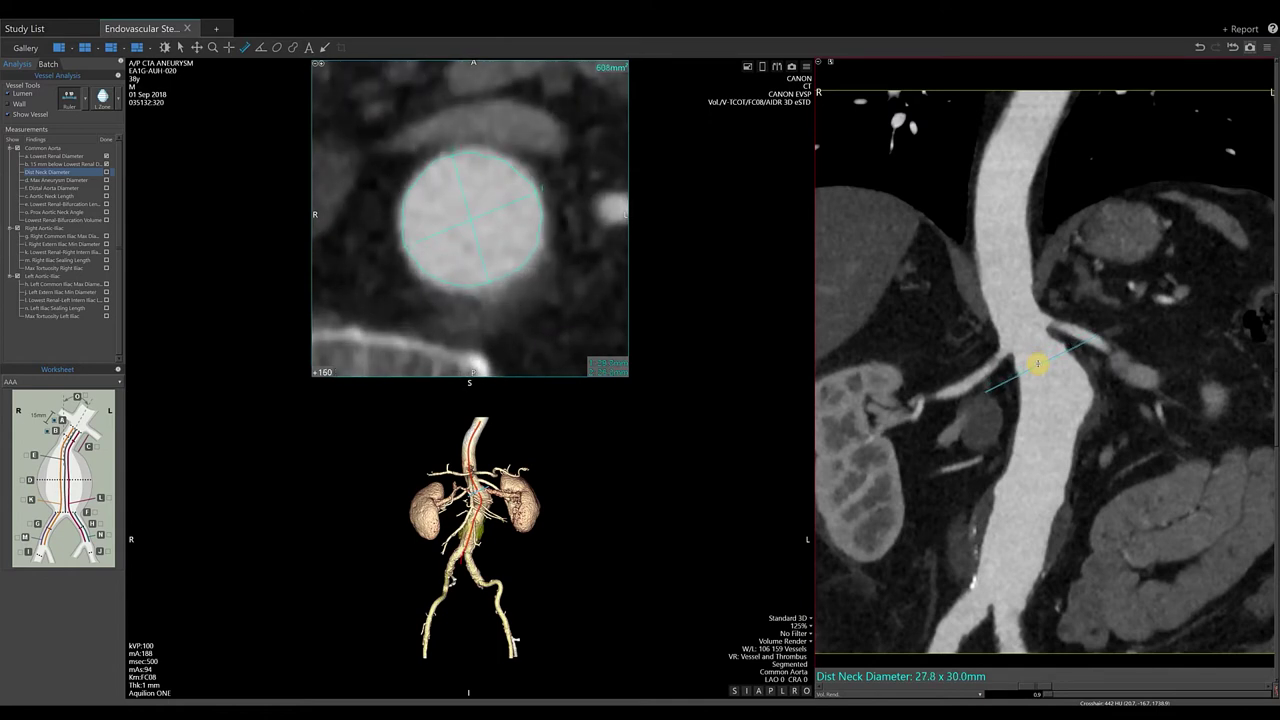
{"action": "left_click_drag", "start_coordinate": [1039, 365], "coordinate": [1038, 362]}
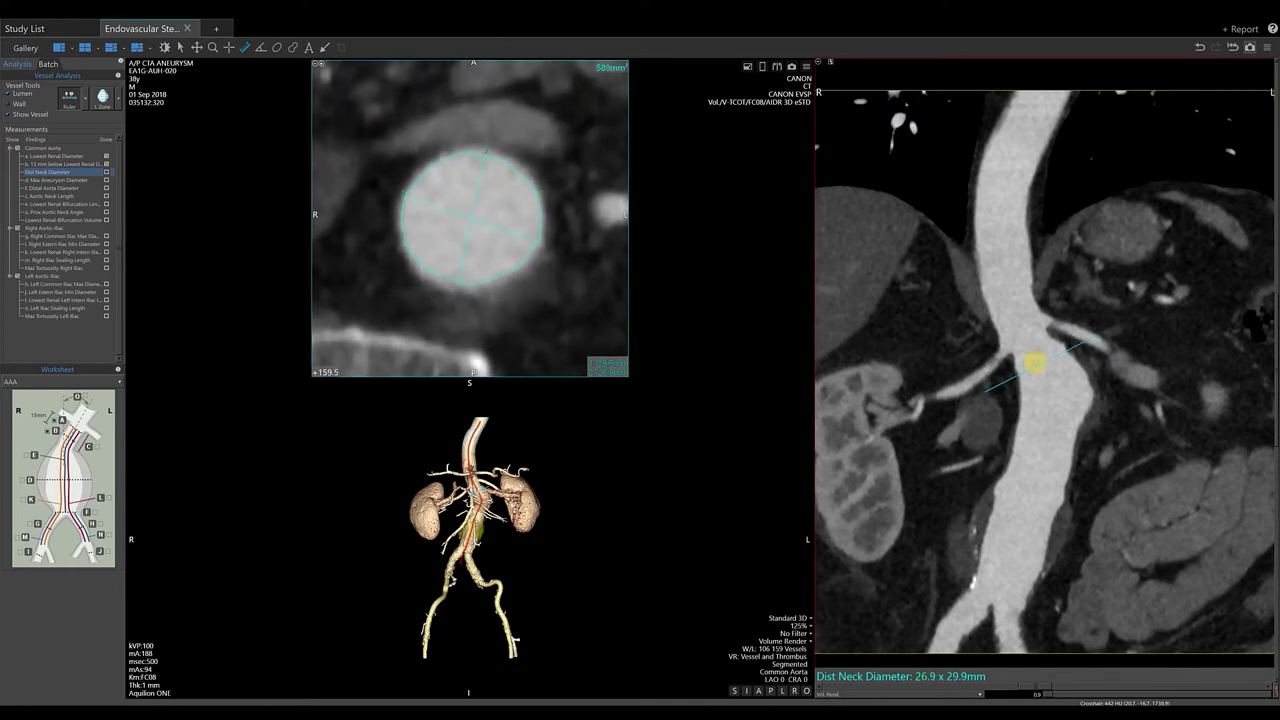
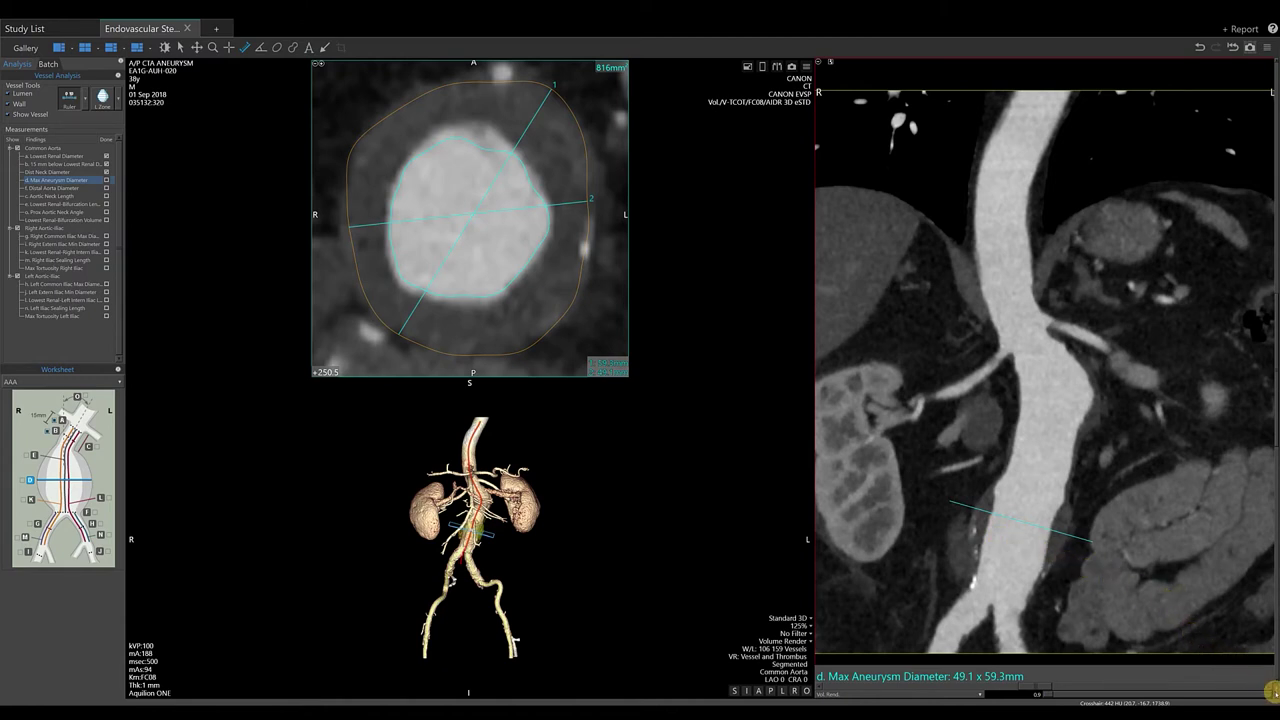
- Place the Max Aneurysm Diameter measurement on slice +249.5 using the diameter graph, then mark it done and capture a snapshot
{"action": "left_click", "coordinate": [1272, 692]}
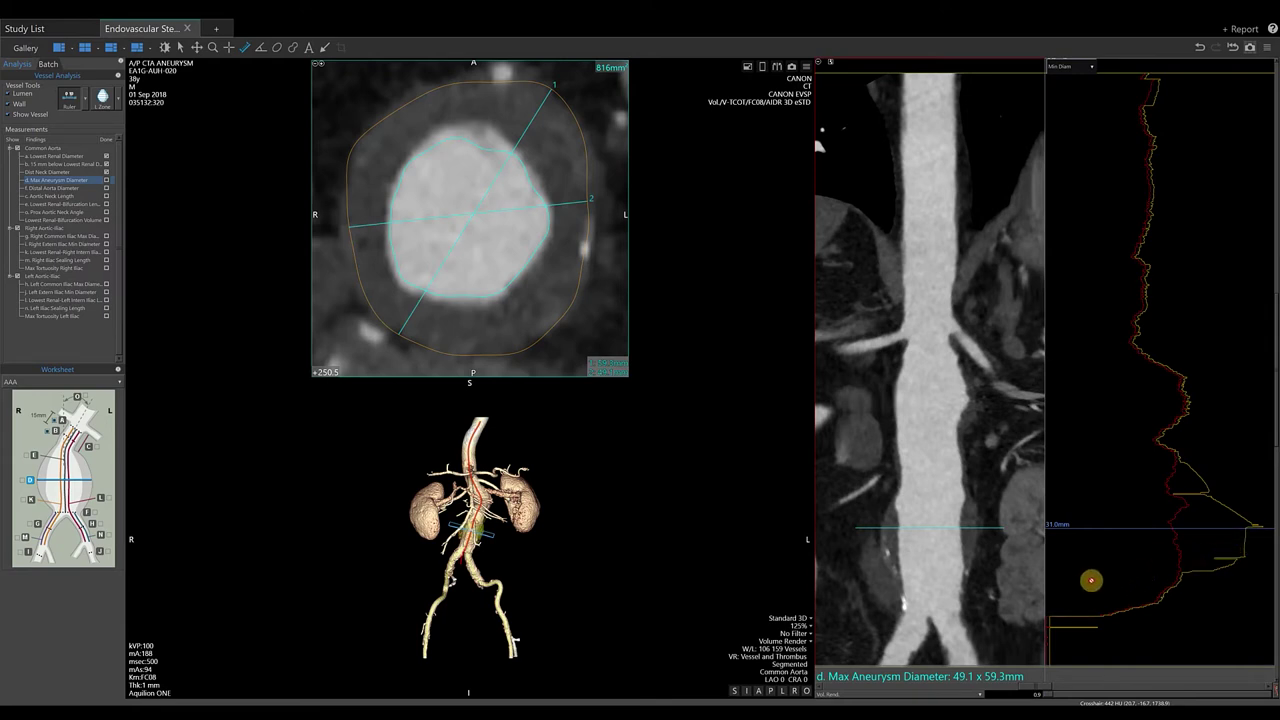
{"action": "scroll", "coordinate": [1091, 580], "scroll_direction": "up", "scroll_amount": 1}
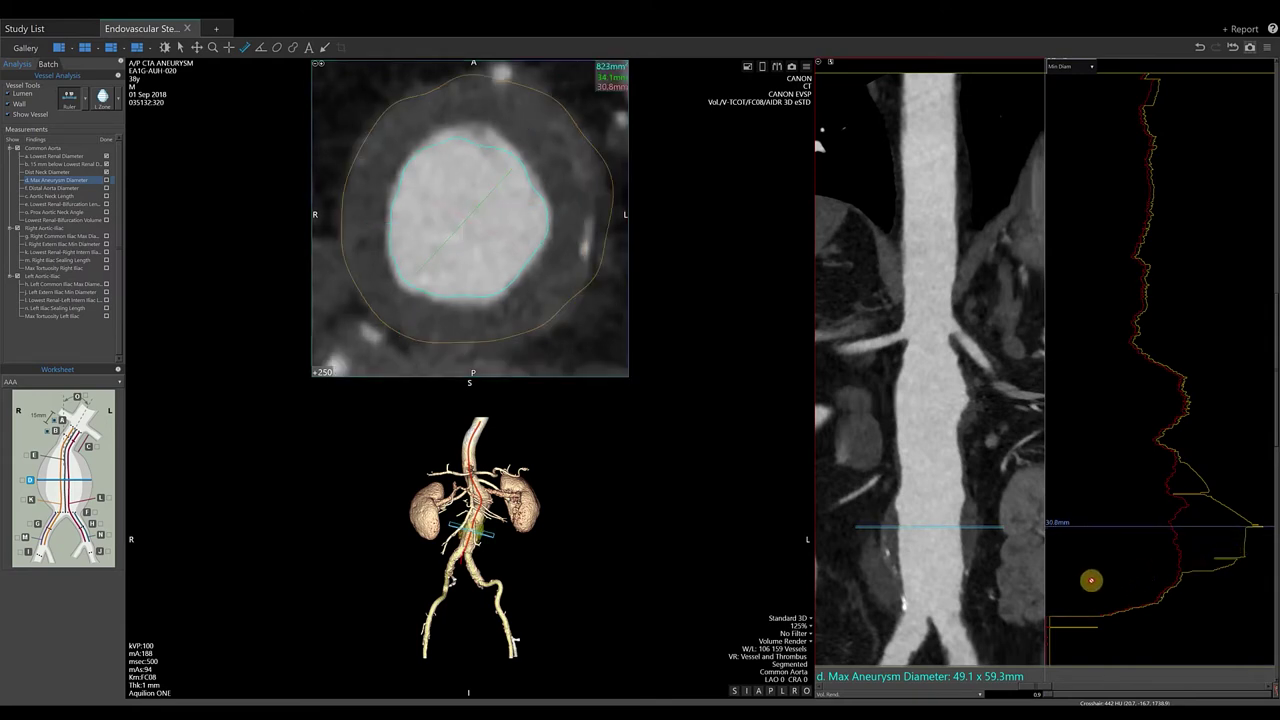
{"action": "scroll", "coordinate": [1091, 580], "scroll_direction": "up", "scroll_amount": 3}
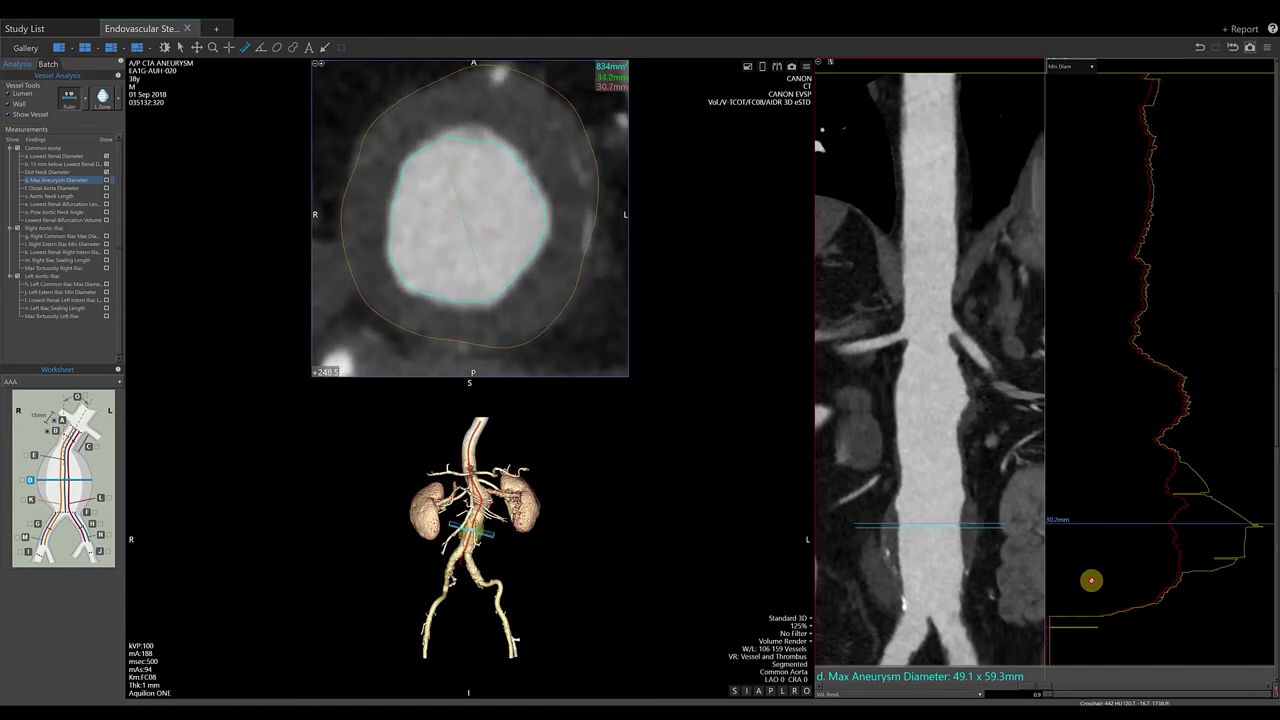
{"action": "scroll", "coordinate": [1091, 580], "scroll_direction": "down", "scroll_amount": 3}
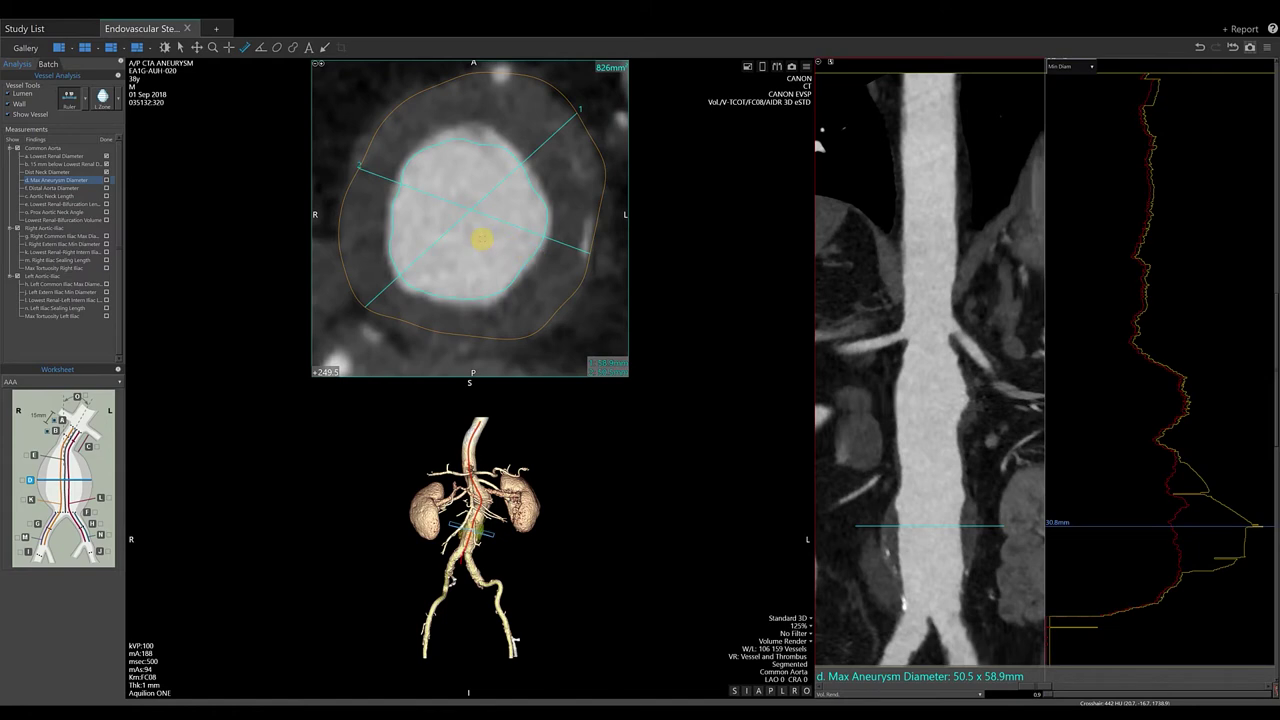
{"action": "left_click", "coordinate": [106, 180]}
{"action": "left_click", "coordinate": [791, 67]}
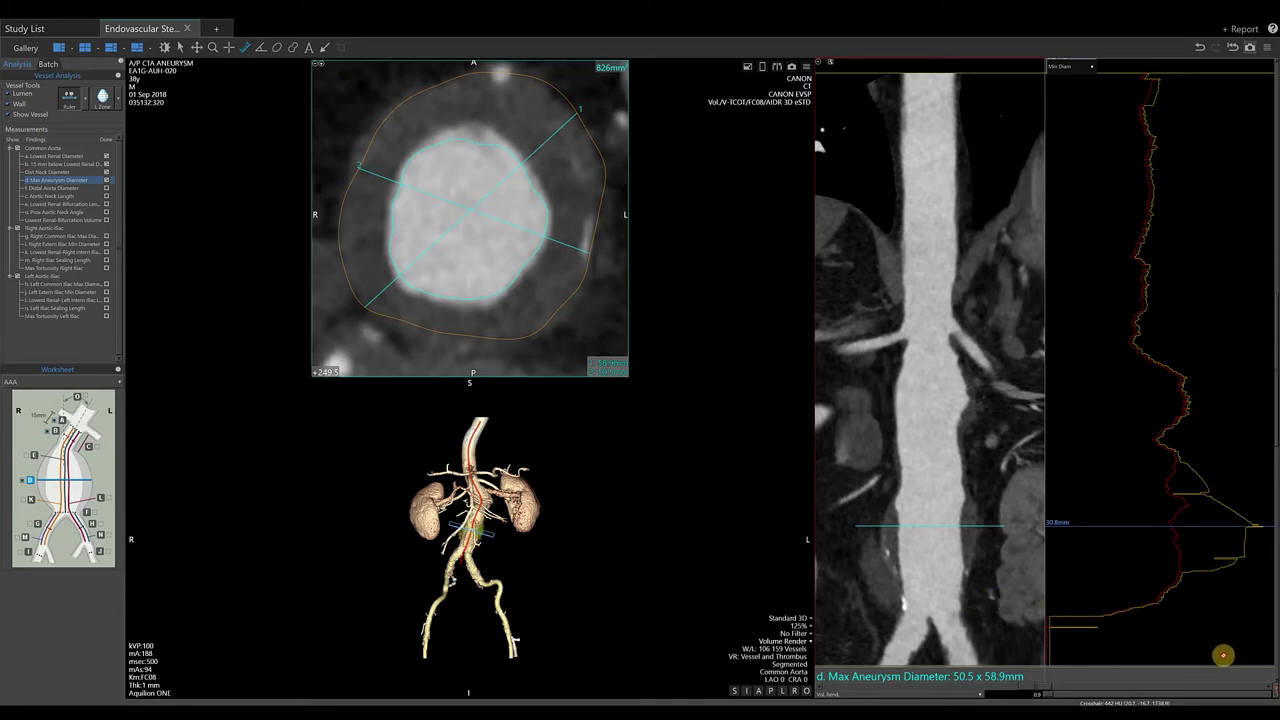
- Return to the single curved vessel view without the diameter graph and hide the wall contours
{"action": "left_click", "coordinate": [1272, 690]}
{"action": "left_click", "coordinate": [1272, 690]}
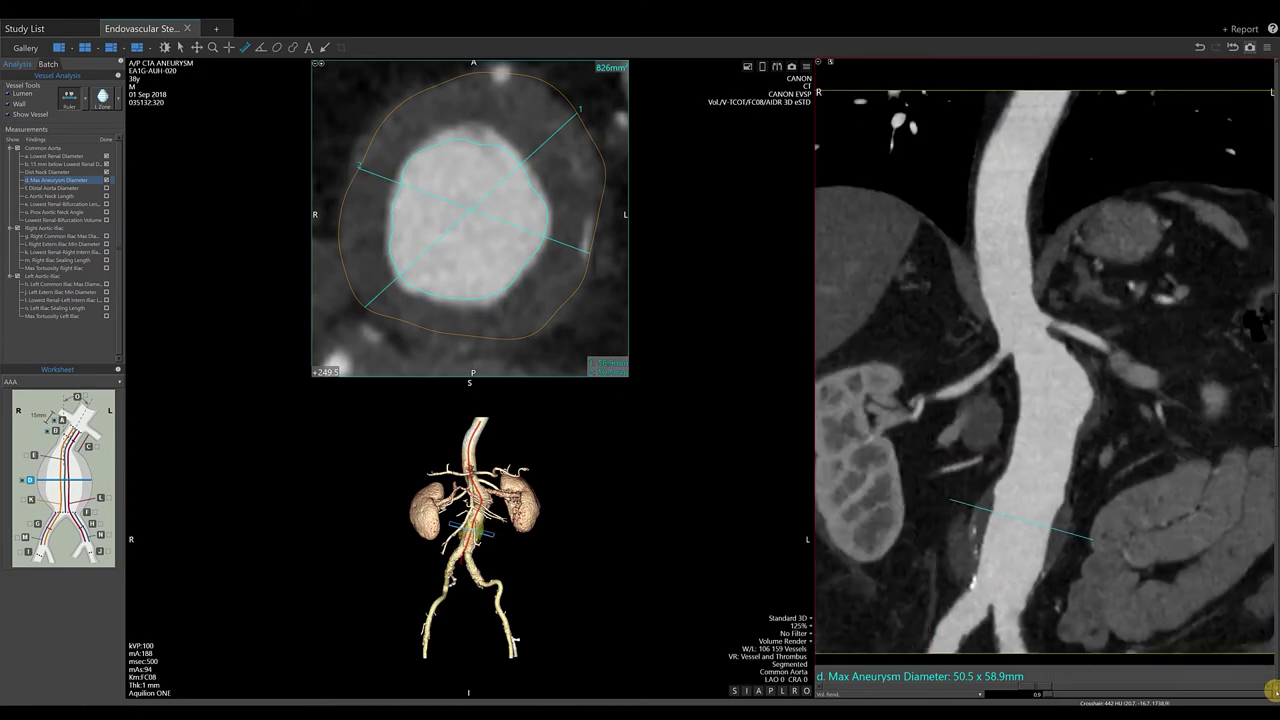
{"action": "left_click", "coordinate": [9, 104]}
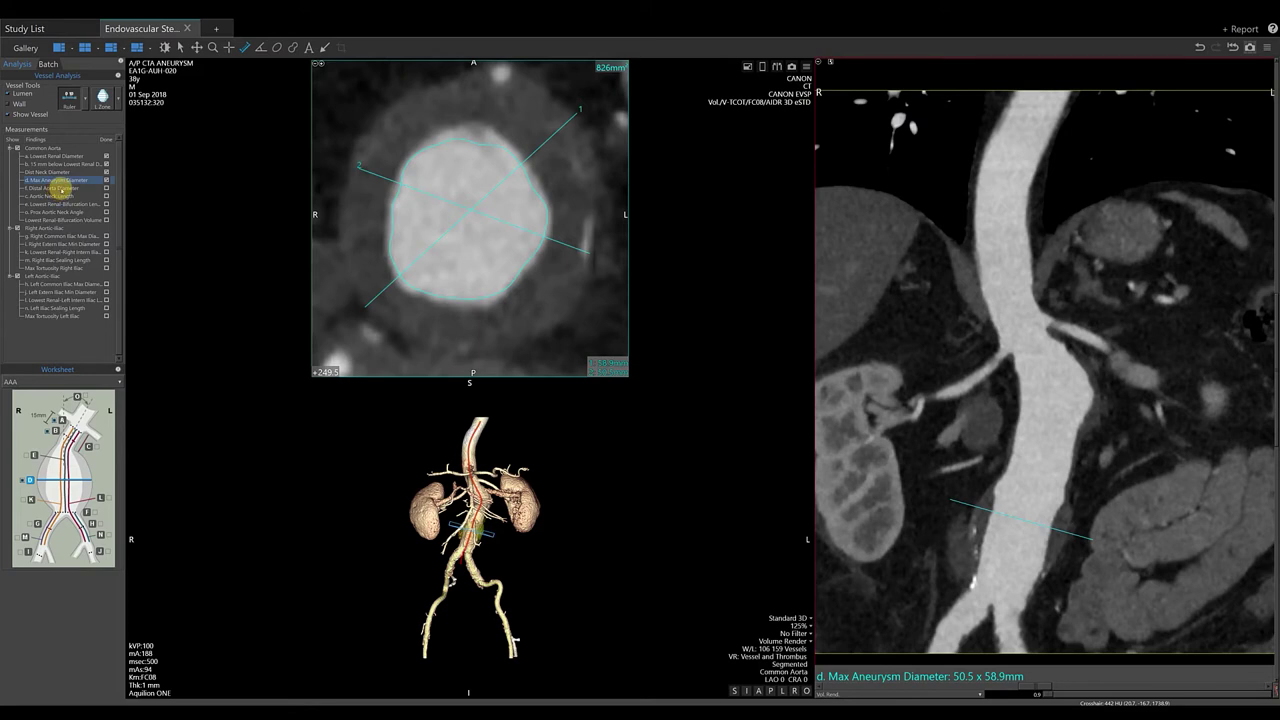
- Move the Distal Aorta Diameter measurement to slice +298.5 just above the iliac bifurcation, then mark it done and capture a snapshot
{"action": "left_click", "coordinate": [60, 188]}
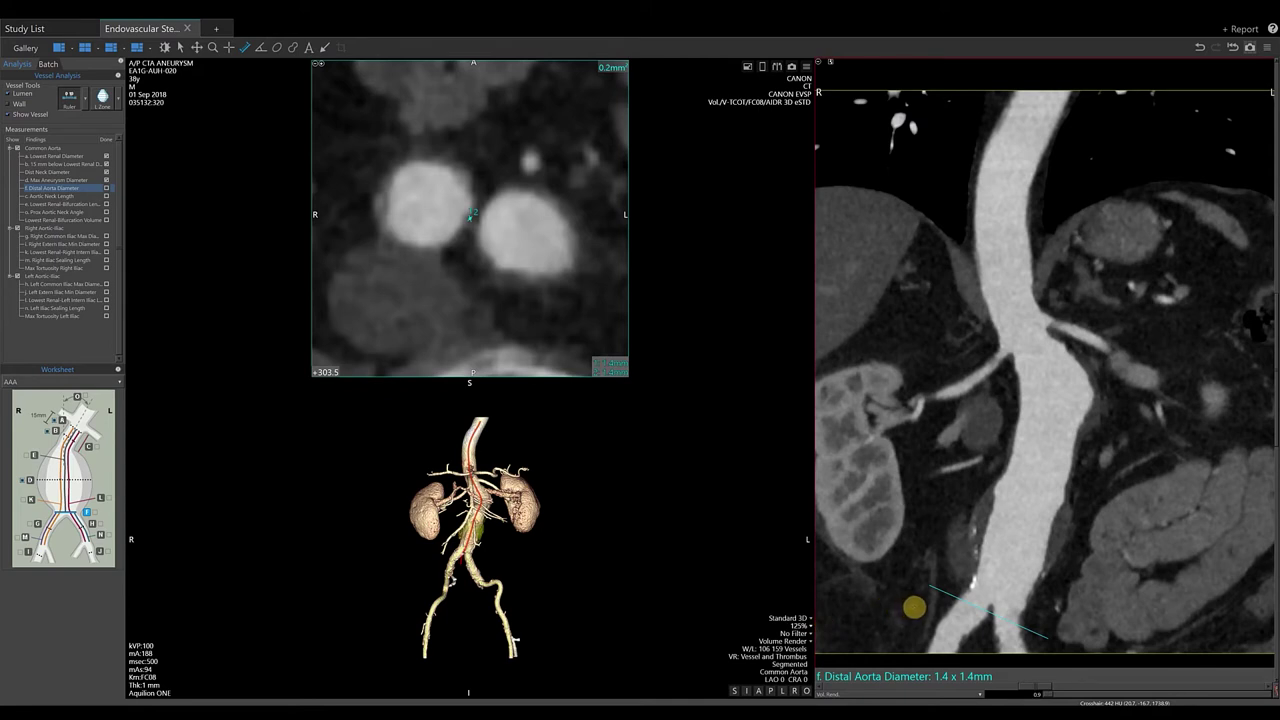
{"action": "scroll", "coordinate": [914, 607], "scroll_direction": "down", "scroll_amount": 3}
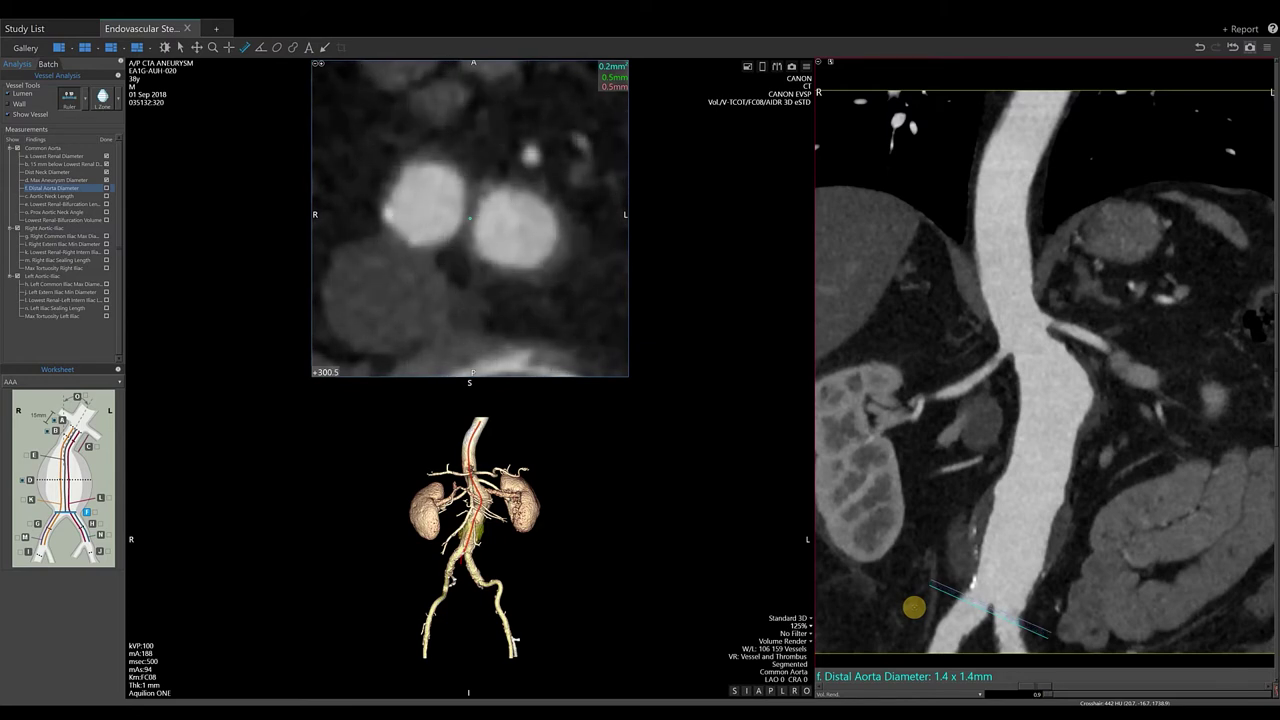
{"action": "scroll", "coordinate": [914, 607], "scroll_direction": "down", "scroll_amount": 2}
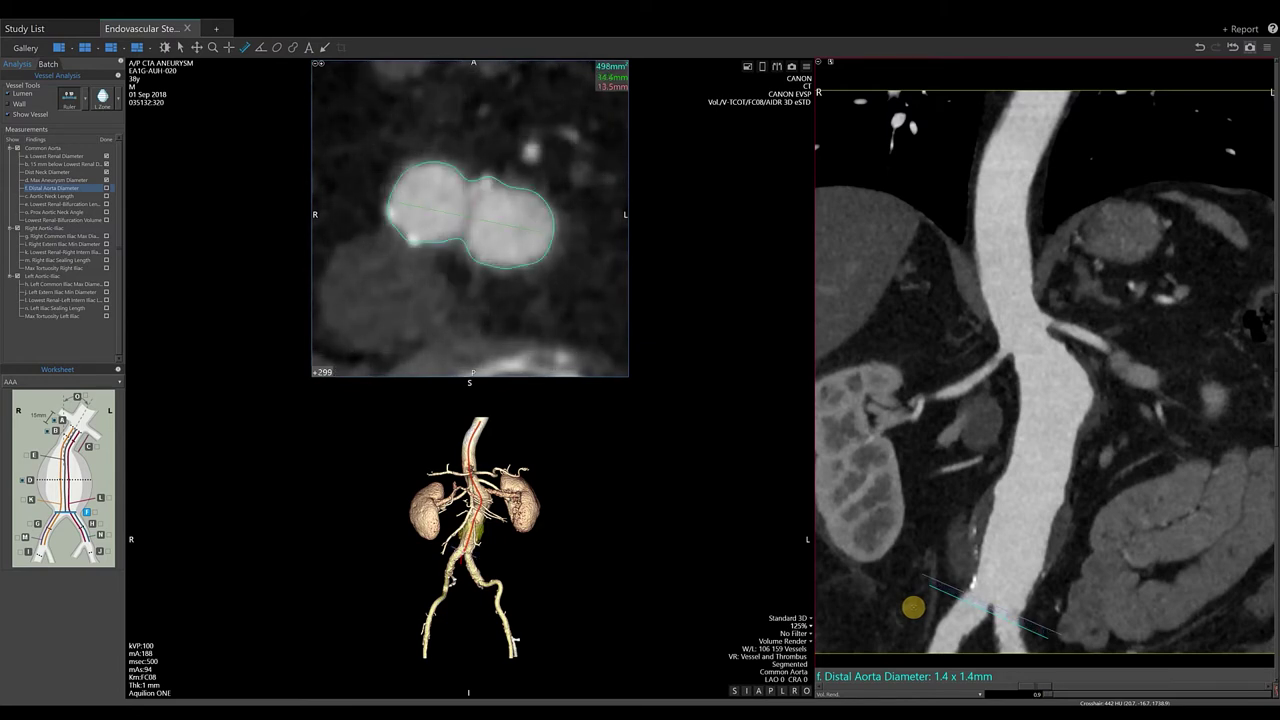
{"action": "scroll", "coordinate": [914, 607], "scroll_direction": "down", "scroll_amount": 1}
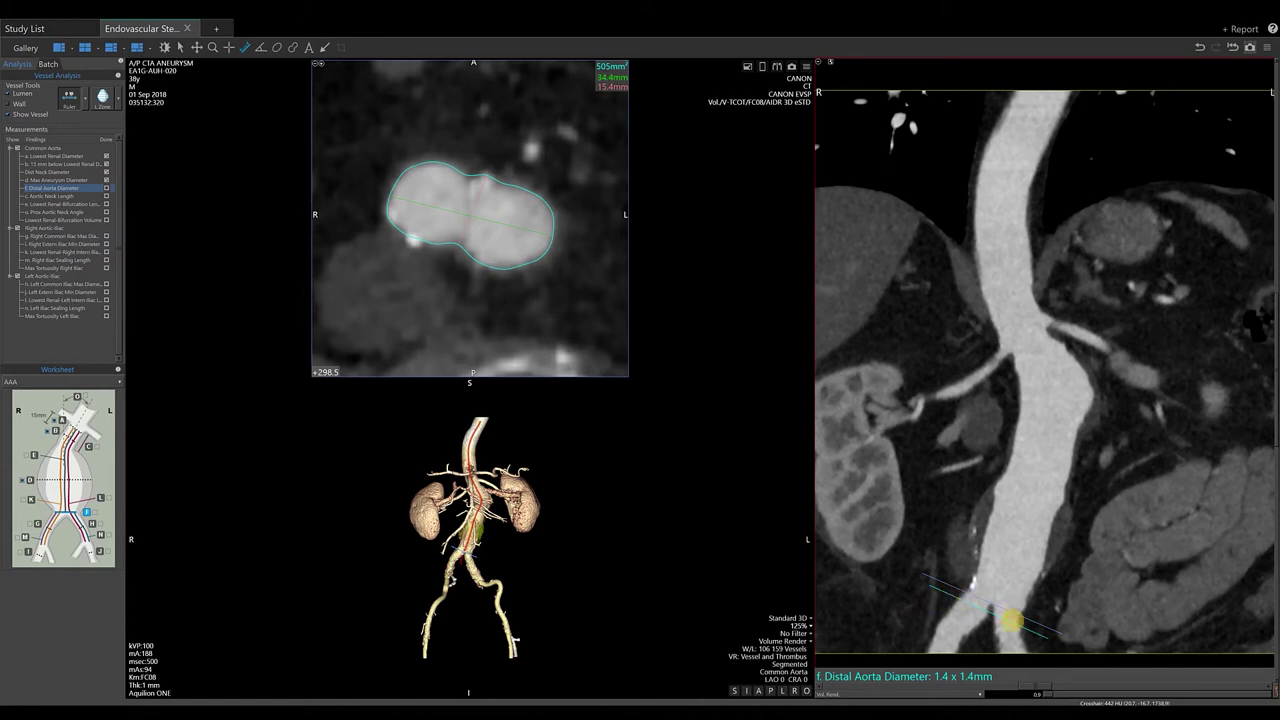
{"action": "left_click_drag", "start_coordinate": [1010, 622], "coordinate": [1019, 603]}
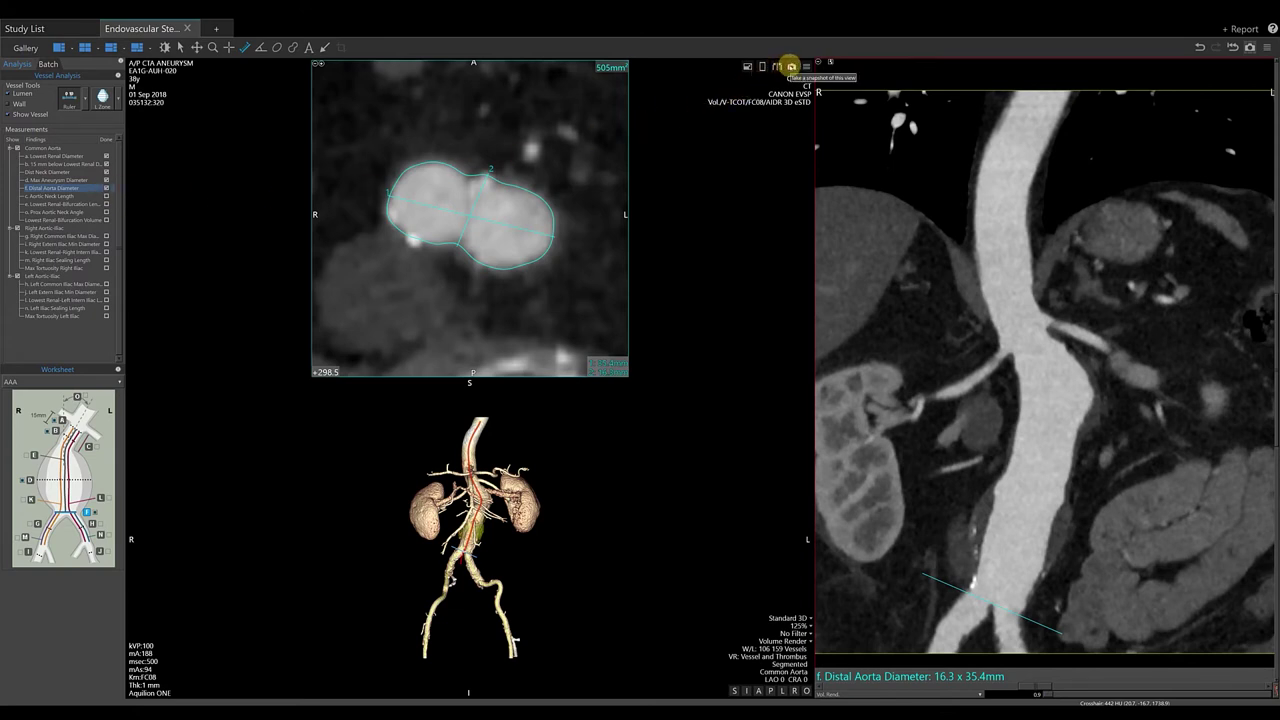
{"action": "left_click", "coordinate": [791, 67]}
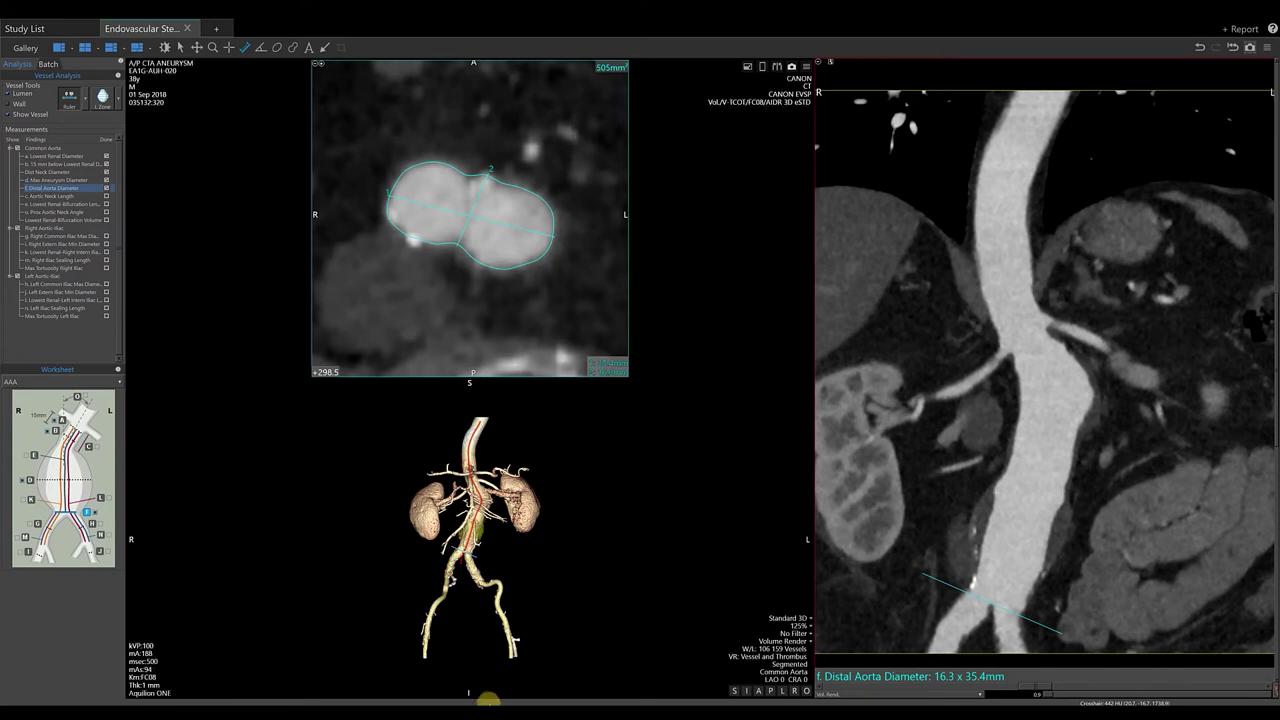
- Accept the Aortic Neck Length measurement as done and capture a snapshot of it
{"action": "left_click", "coordinate": [55, 196]}
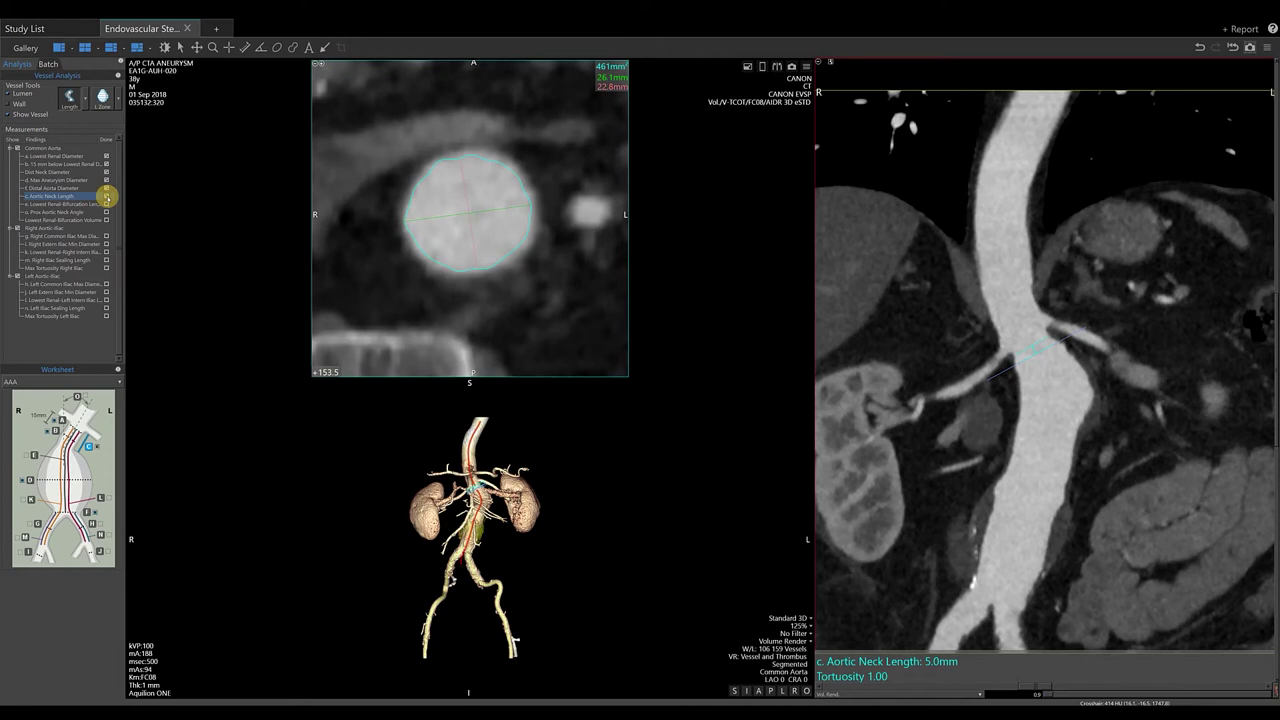
{"action": "left_click", "coordinate": [791, 67]}
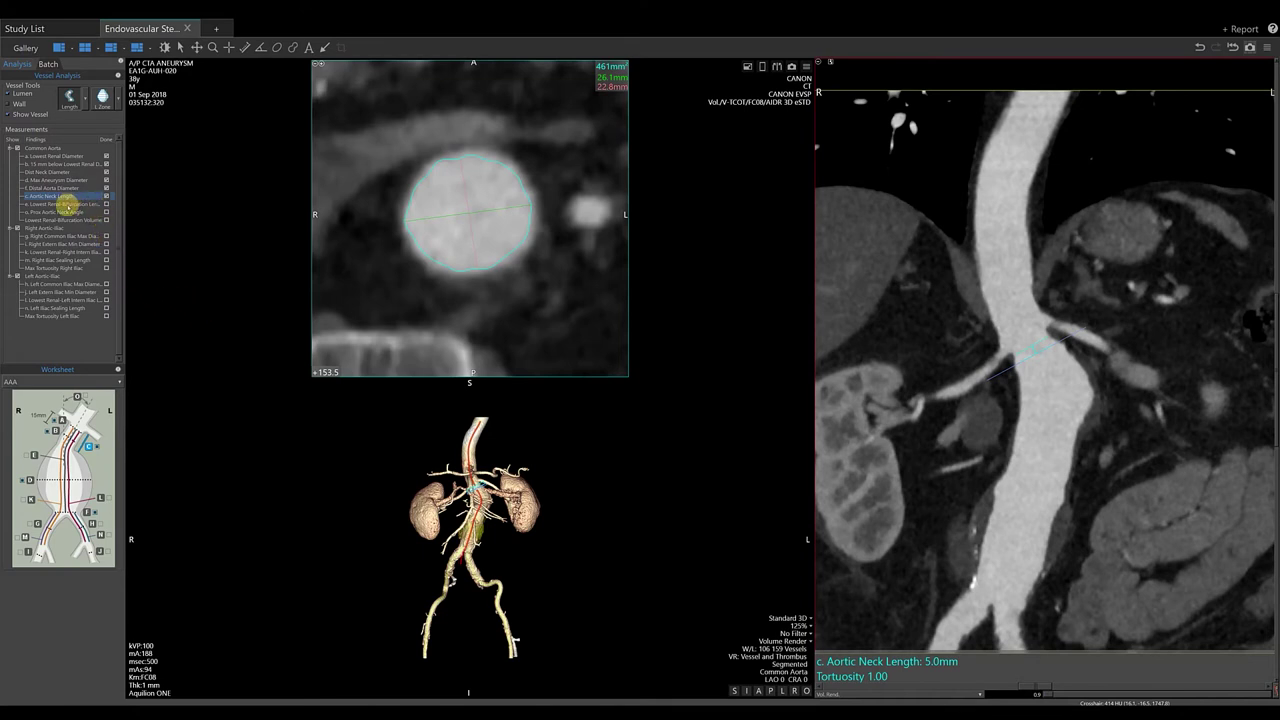
- Adjust the distal end of the Lowest Renal-Bifurcation Length up to the iliac bifurcation at slice +298.5, giving about 150 mm
{"action": "left_click", "coordinate": [66, 204]}
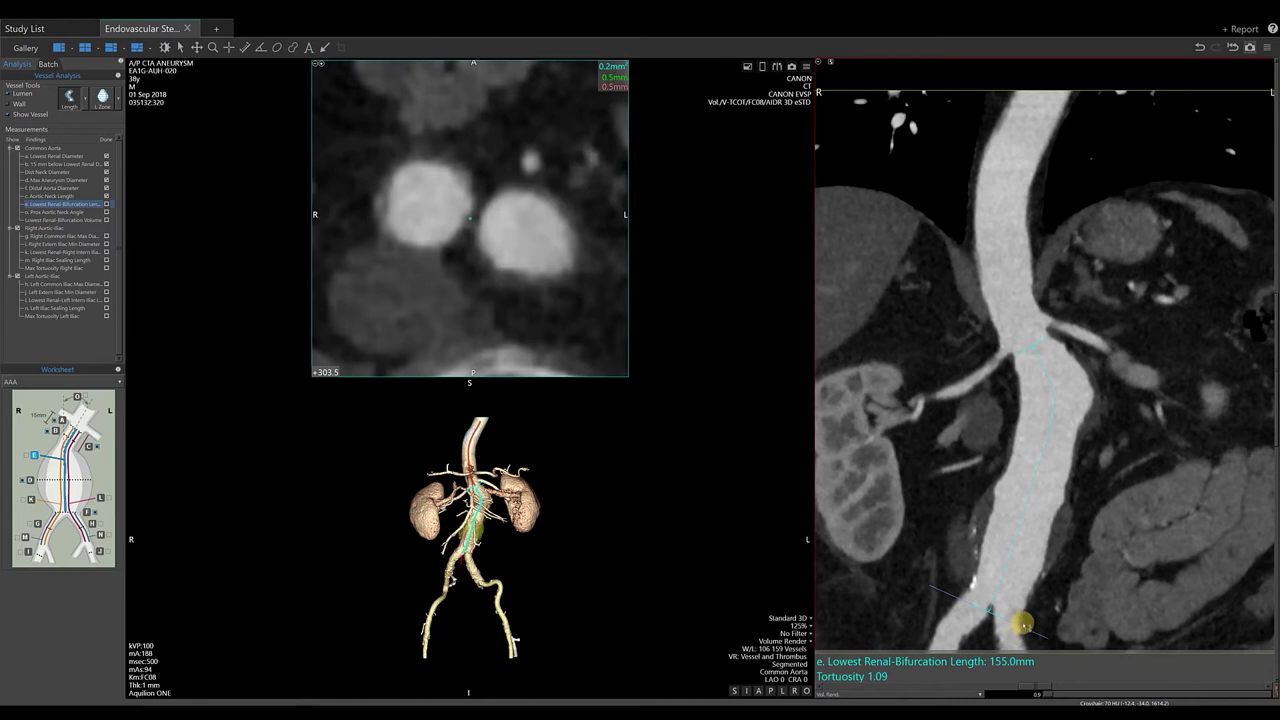
{"action": "scroll", "coordinate": [1027, 618], "scroll_direction": "down", "scroll_amount": 2}
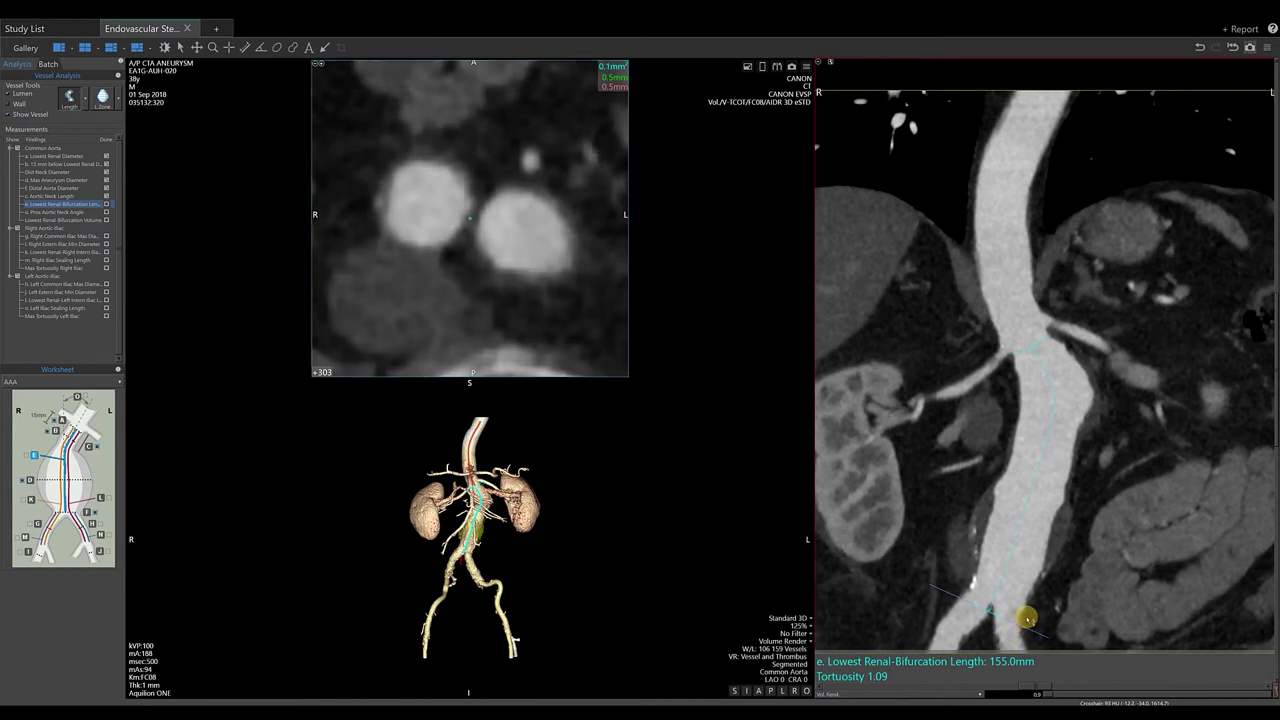
{"action": "scroll", "coordinate": [1027, 618], "scroll_direction": "down", "scroll_amount": 5}
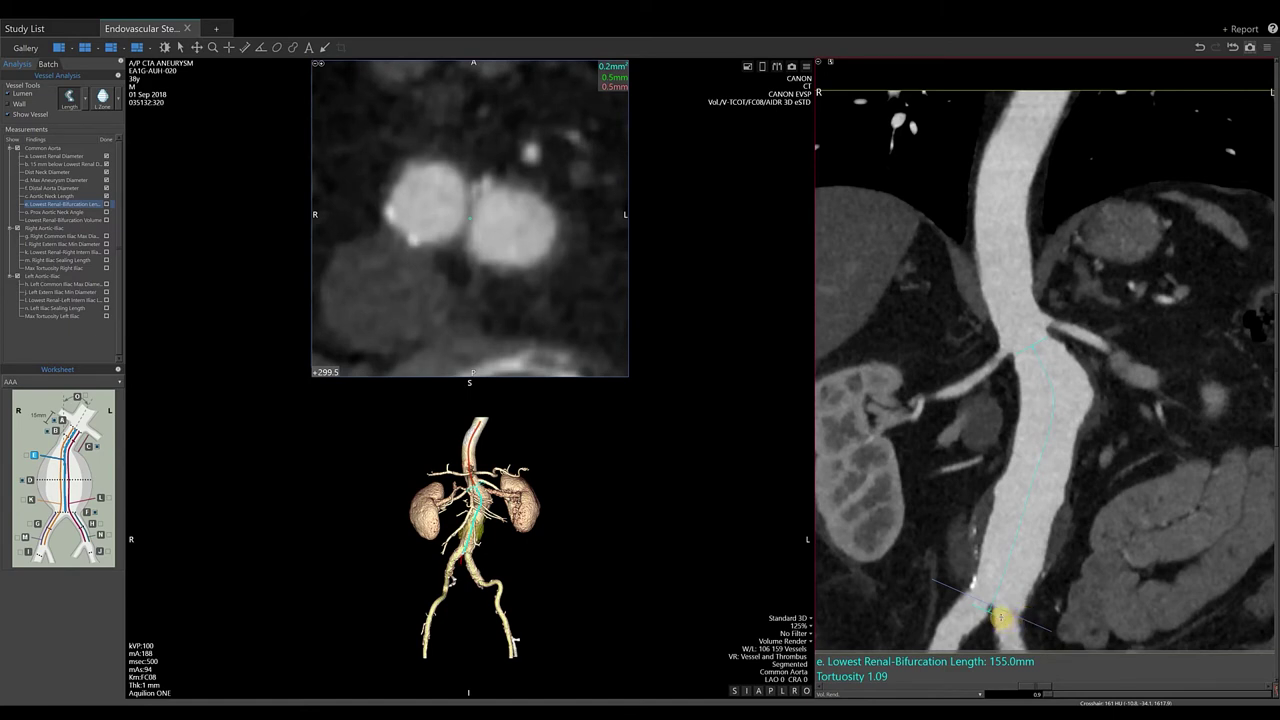
{"action": "left_click_drag", "start_coordinate": [1000, 616], "coordinate": [1008, 604]}
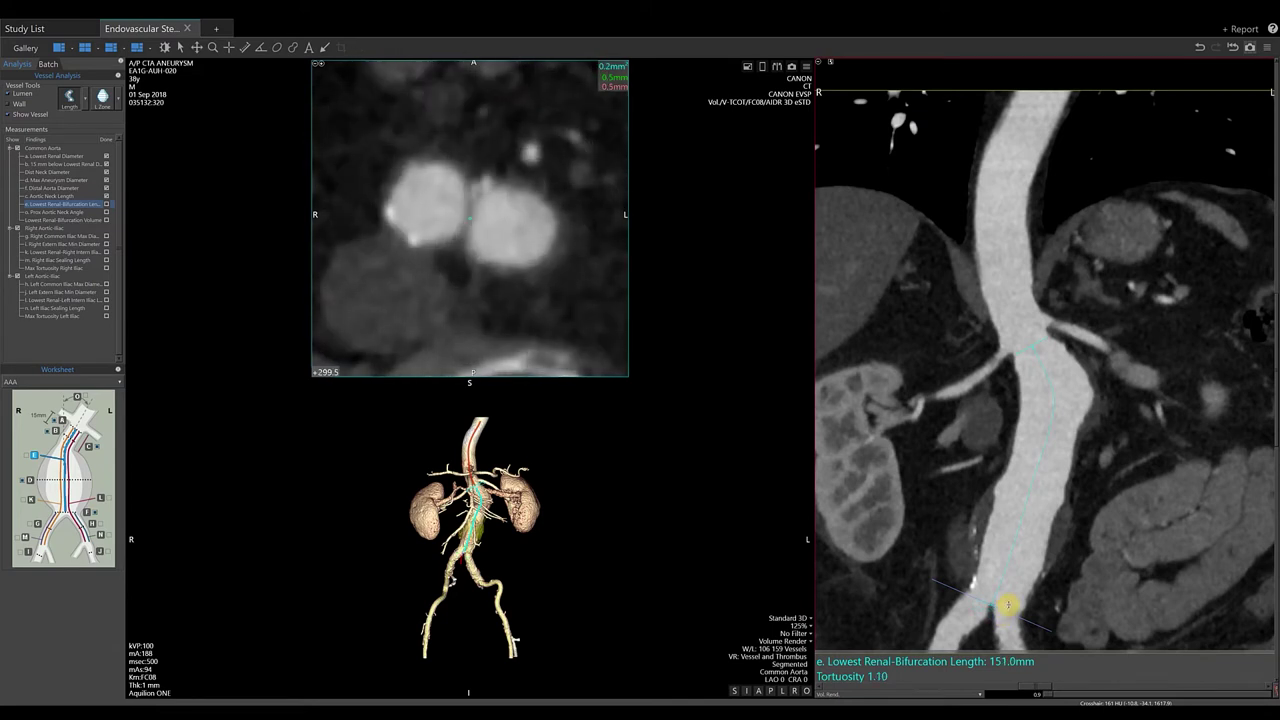
{"action": "left_click", "coordinate": [1012, 612]}
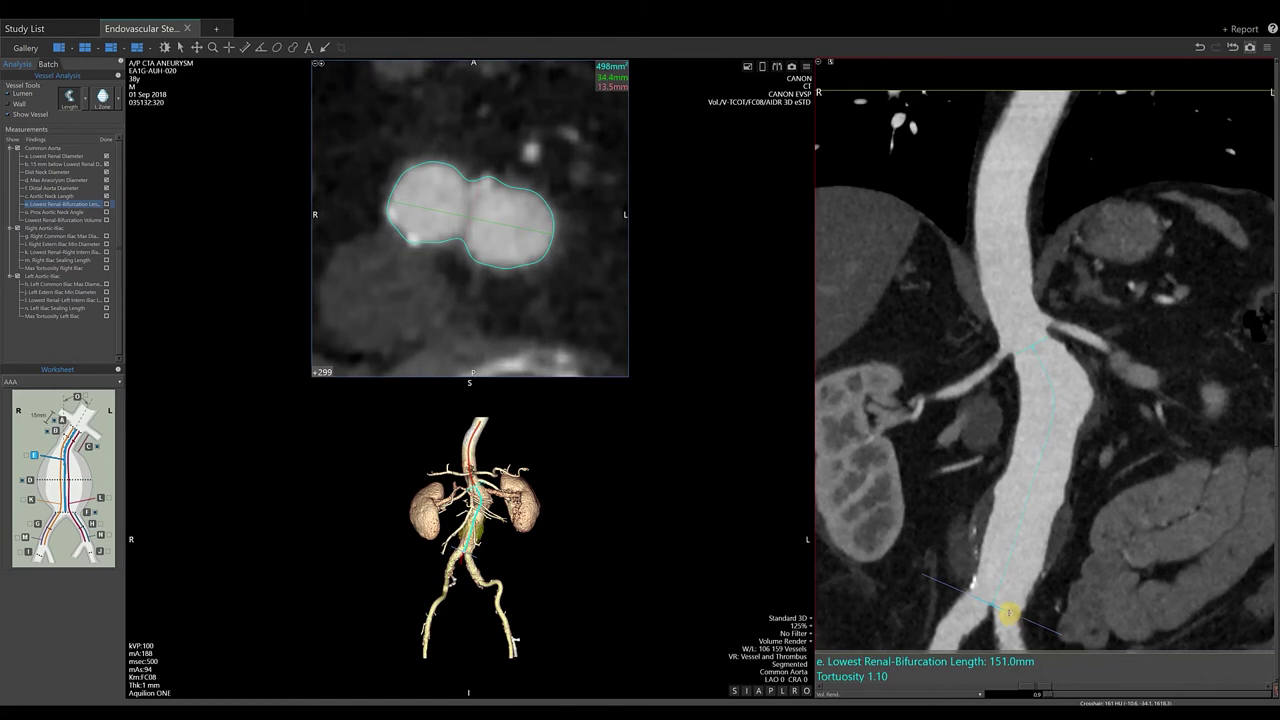
{"action": "left_click_drag", "start_coordinate": [1010, 612], "coordinate": [1014, 603]}
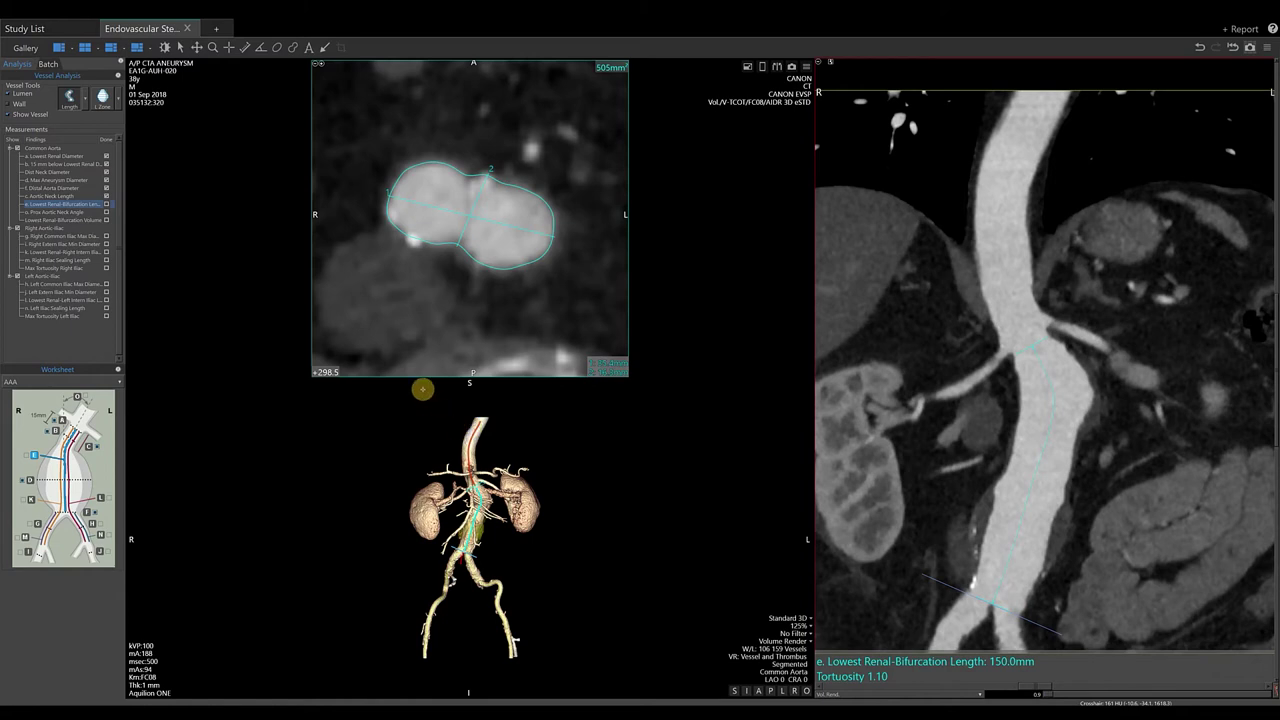
- Mark the Lowest Renal-Bifurcation Length as done and capture a snapshot of it
{"action": "left_click", "coordinate": [107, 204]}
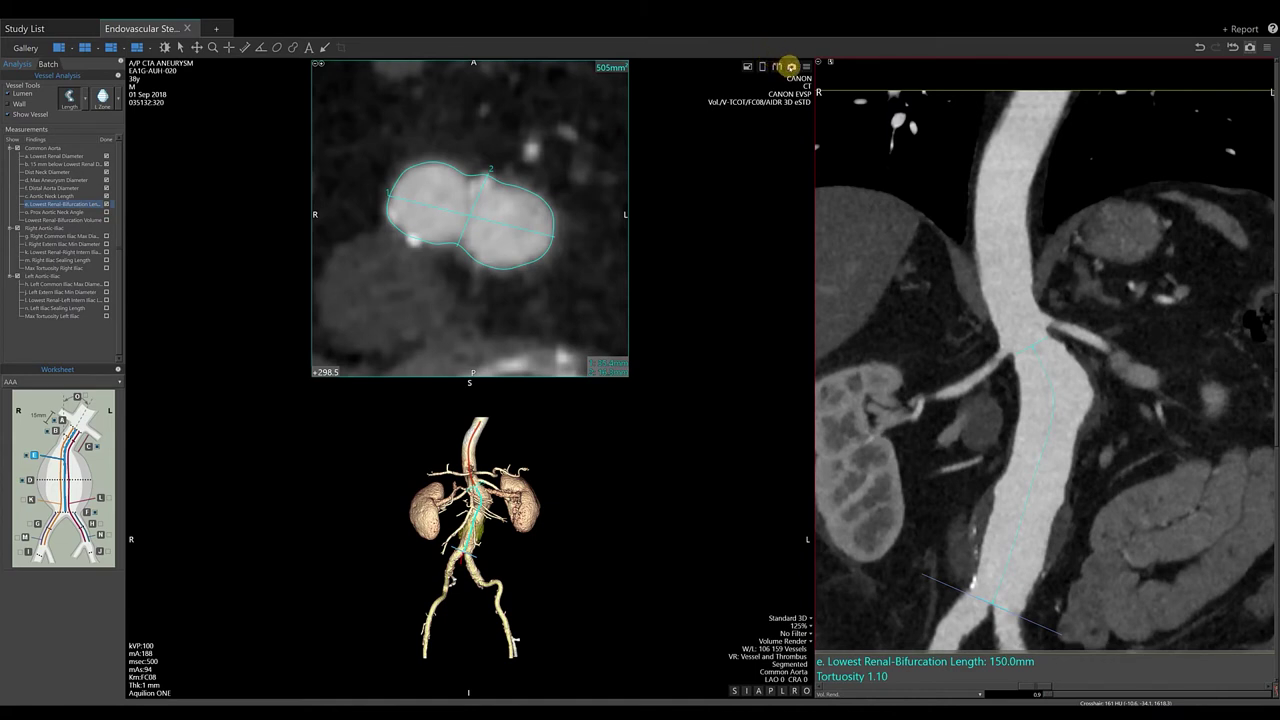
{"action": "left_click", "coordinate": [792, 66]}
{"action": "left_click", "coordinate": [487, 689]}
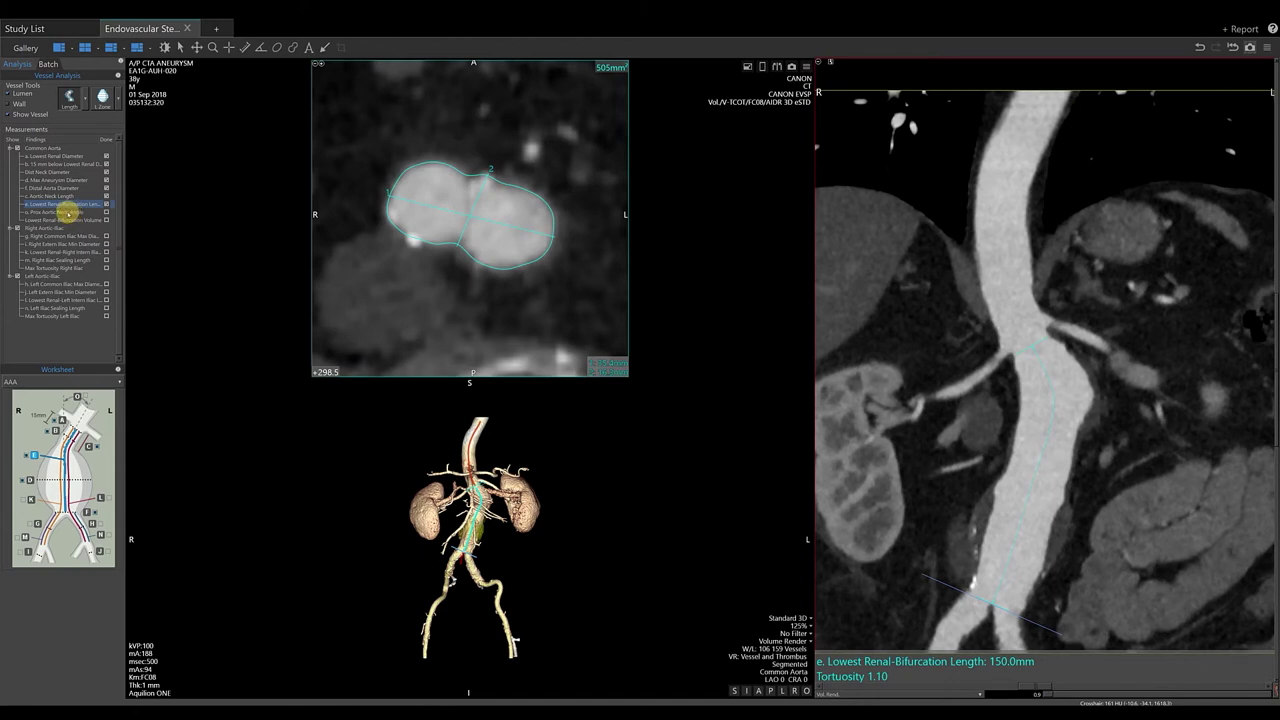
- Accept the Prox Aortic Neck Angle and the Lowest Renal-Bifurcation Volume as done, capturing a snapshot of each
{"action": "left_click", "coordinate": [62, 212]}
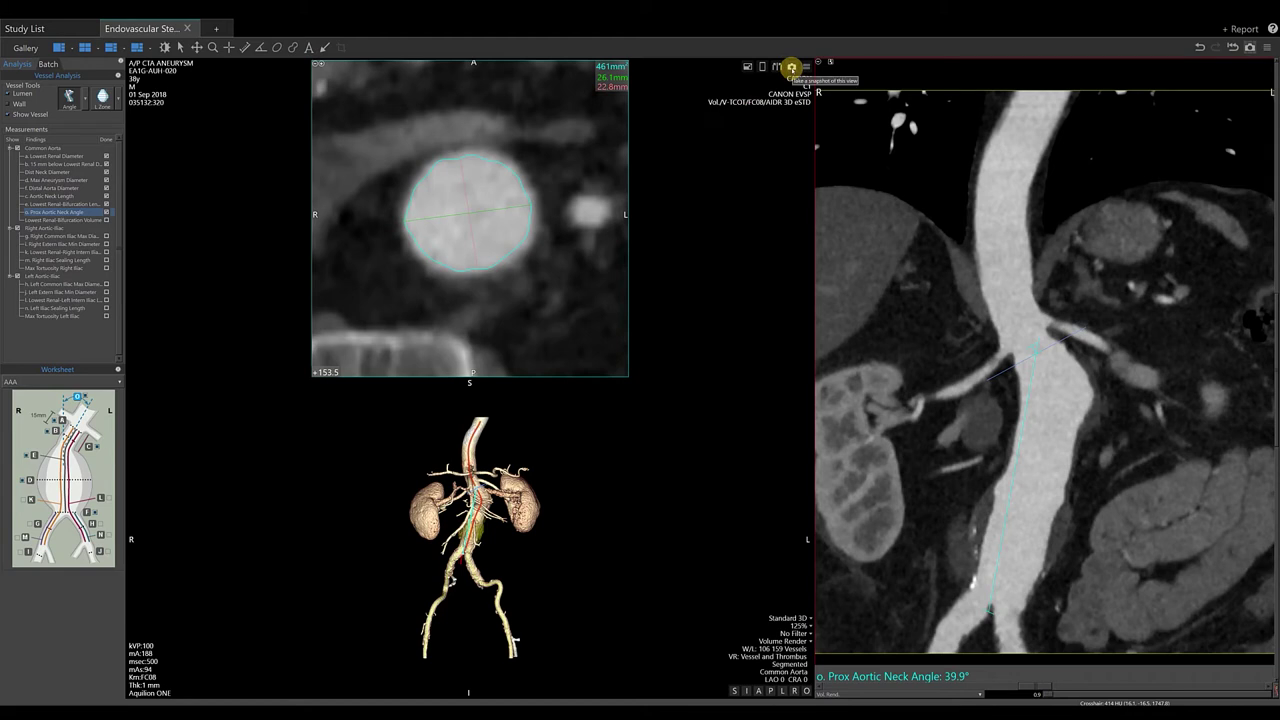
{"action": "left_click", "coordinate": [790, 68]}
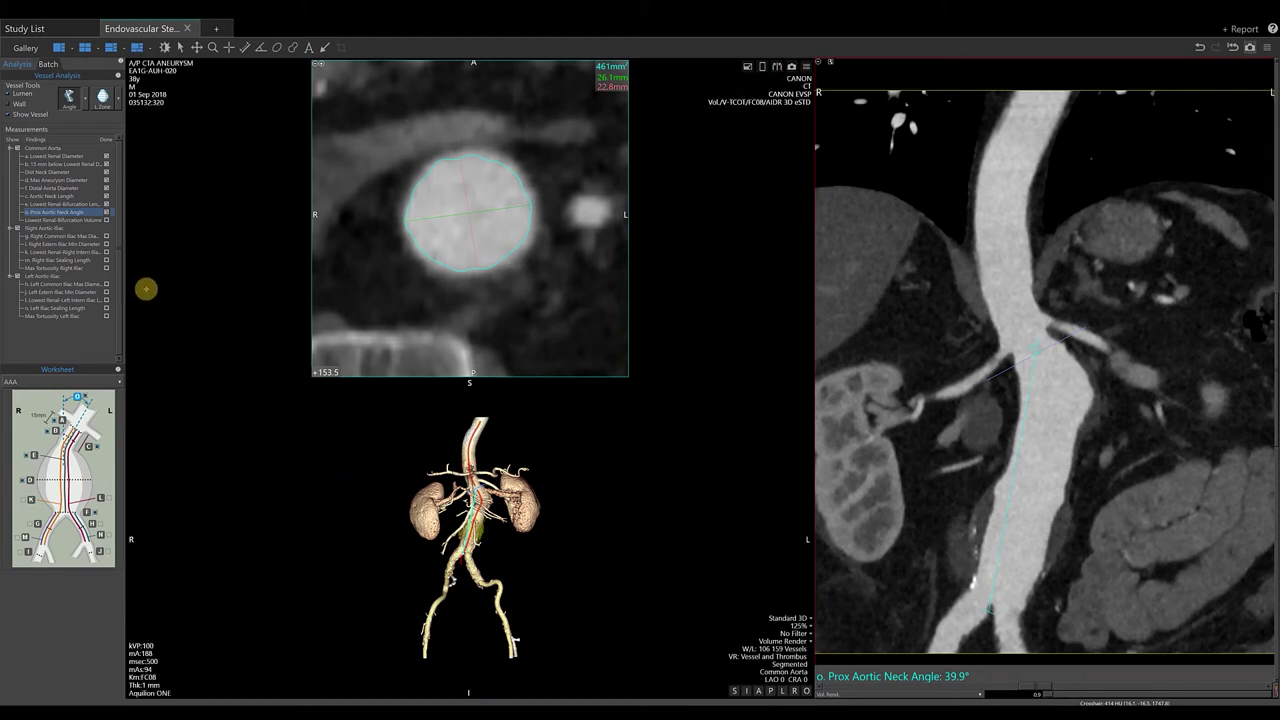
{"action": "left_click", "coordinate": [68, 220]}
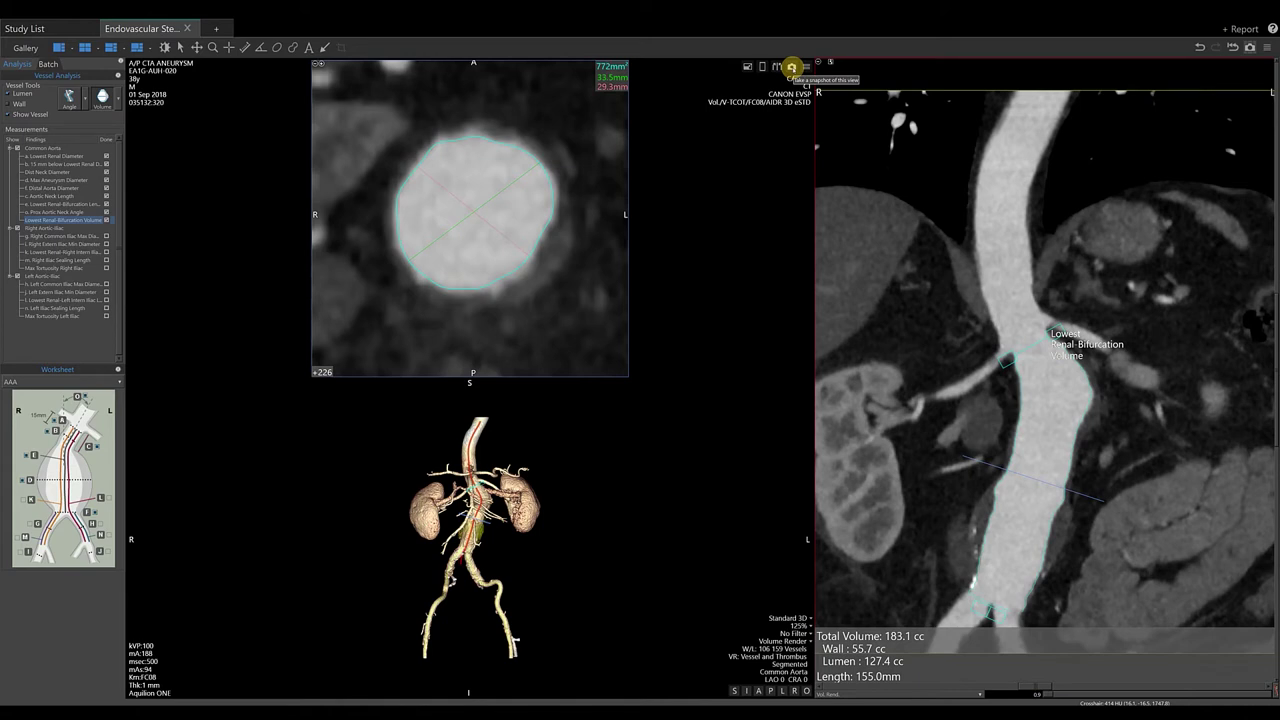
{"action": "left_click", "coordinate": [791, 67]}
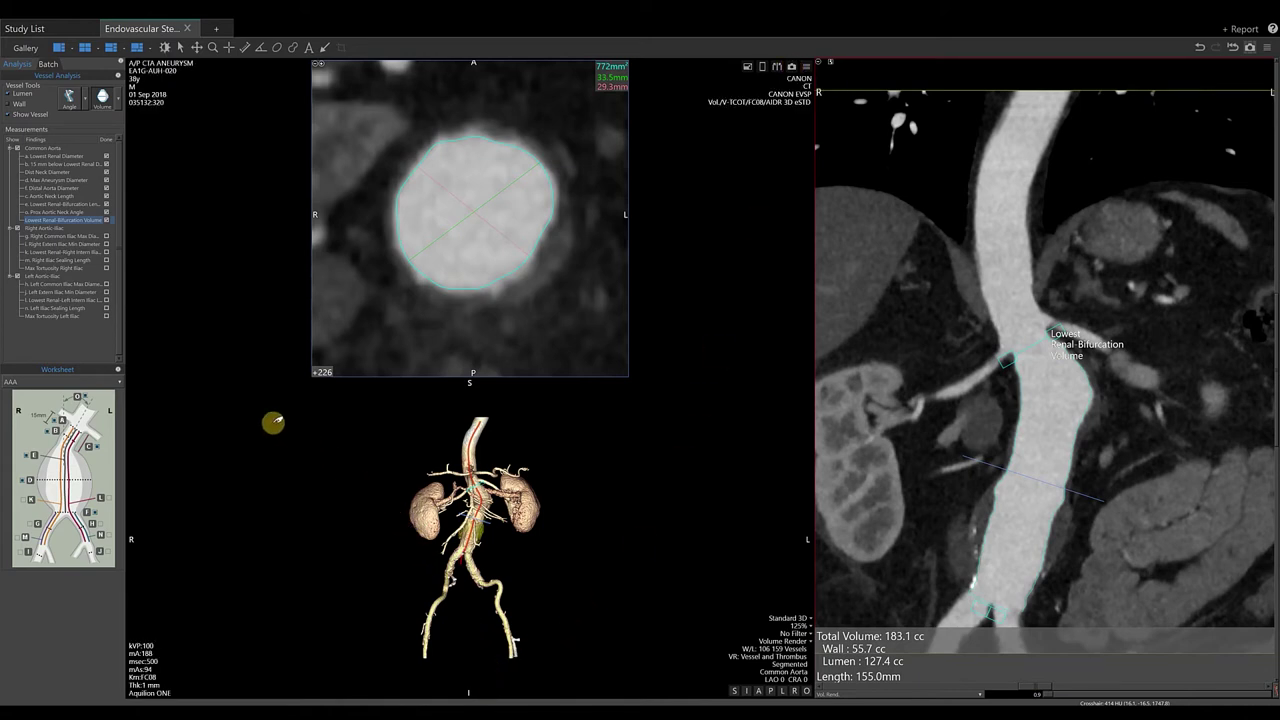
- Switch to the Right Aortic-Iliac vessel and fit its whole course in the curved view
{"action": "left_click", "coordinate": [45, 228]}
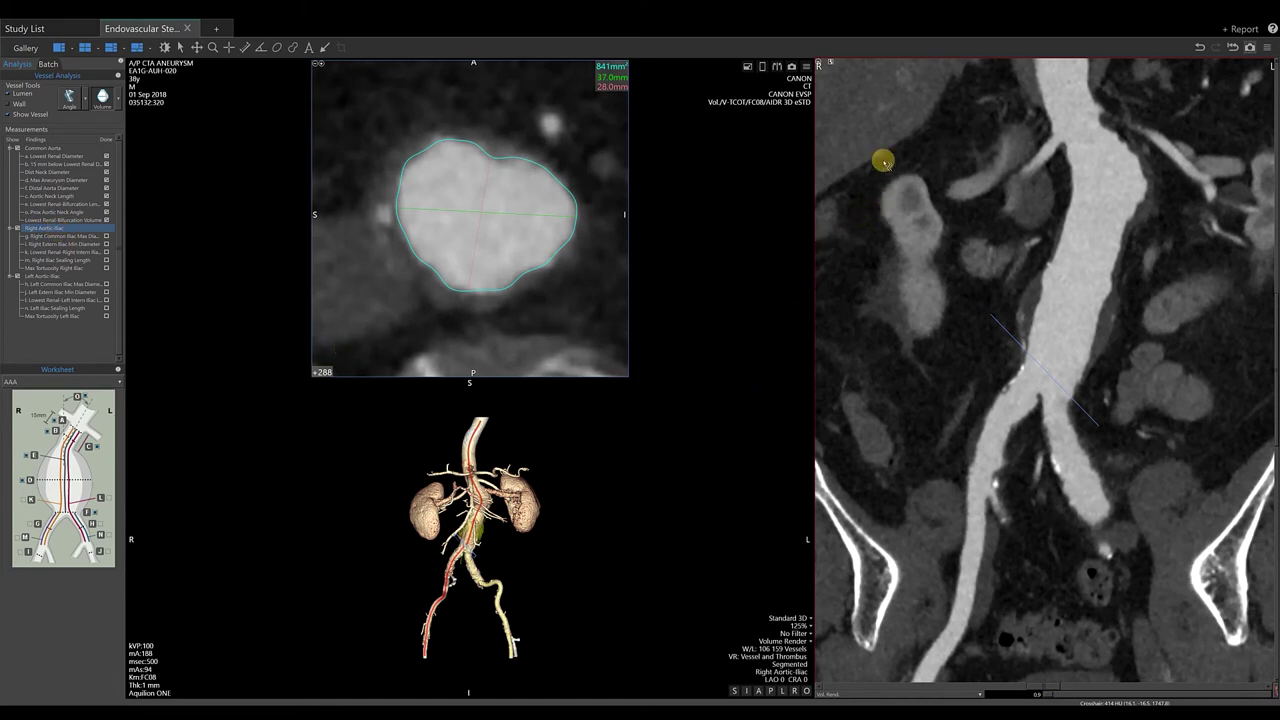
{"action": "left_click", "coordinate": [831, 63]}
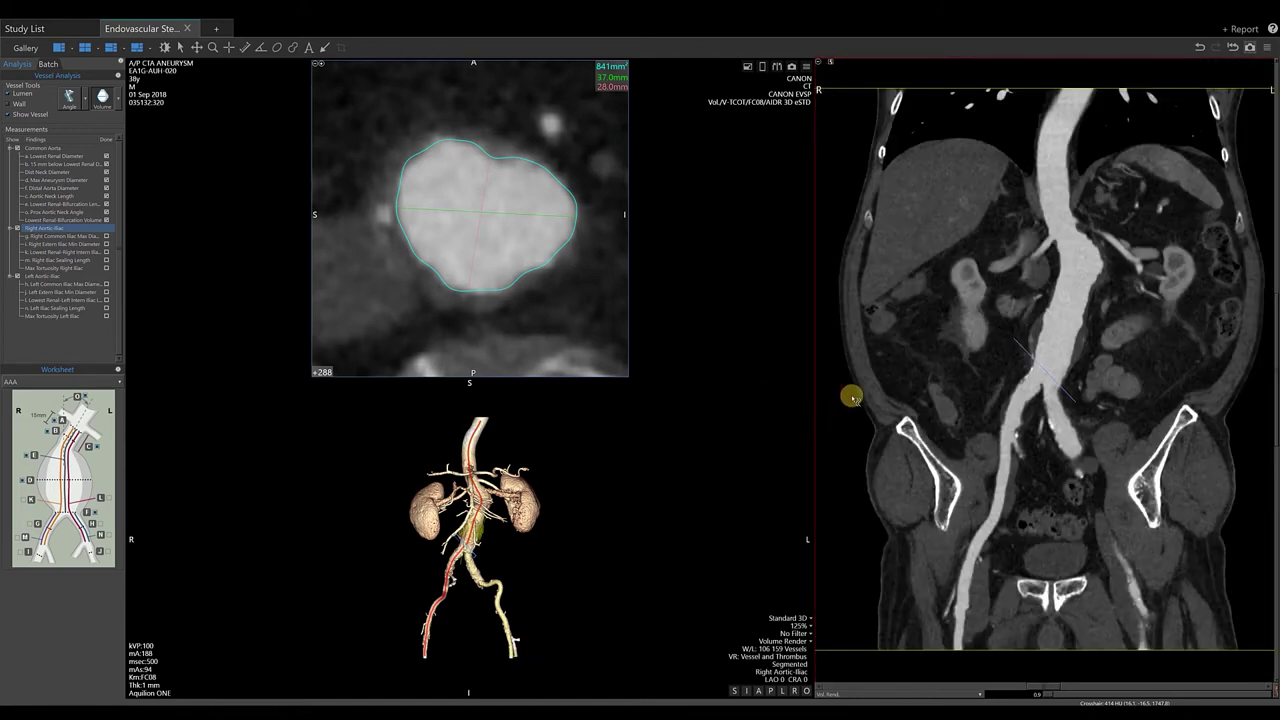
{"action": "right_click", "coordinate": [928, 281]}
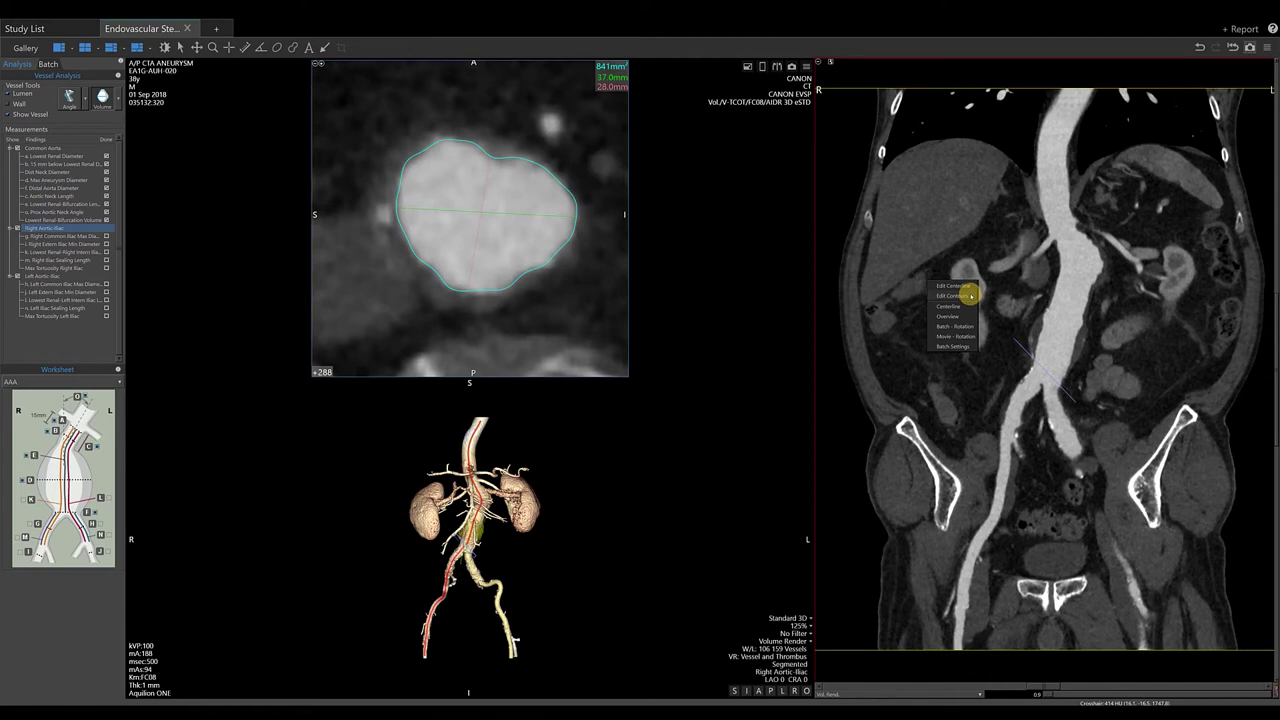
{"action": "left_click", "coordinate": [491, 691]}
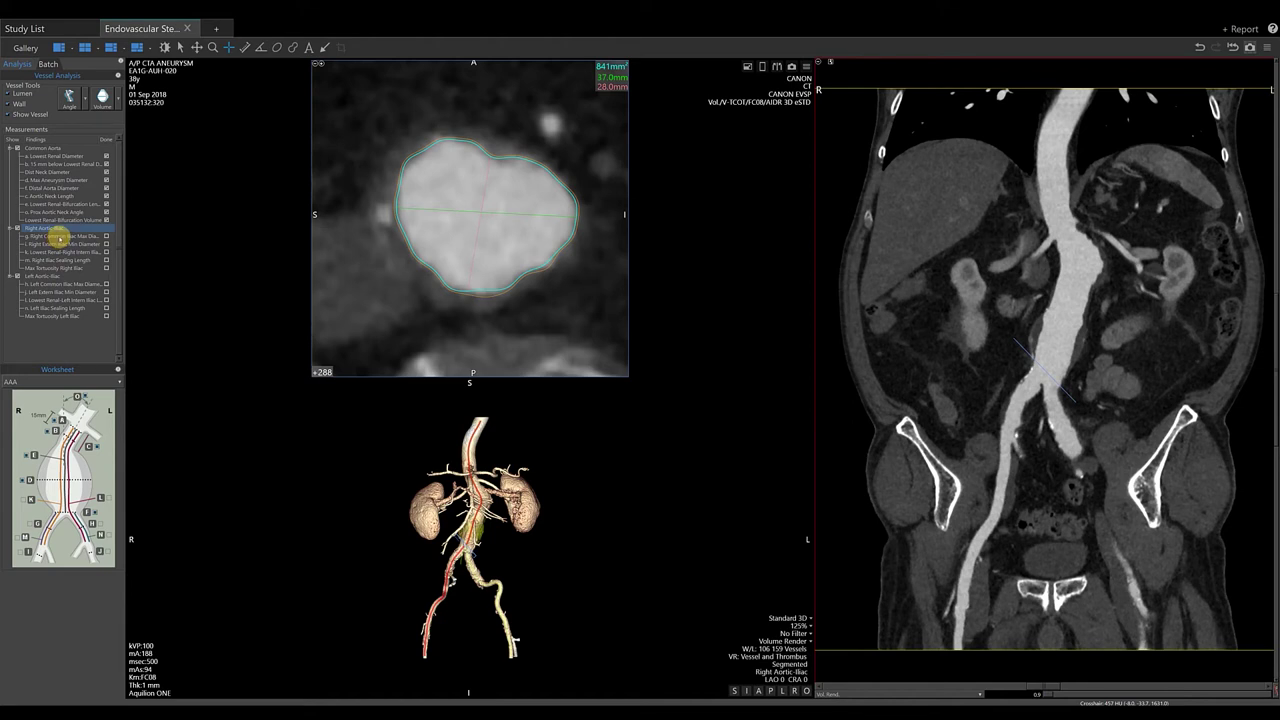
- Check the Right Common Iliac Max Diameter on the slices around +306.5, then mark it done and capture a snapshot
{"action": "left_click", "coordinate": [60, 237]}
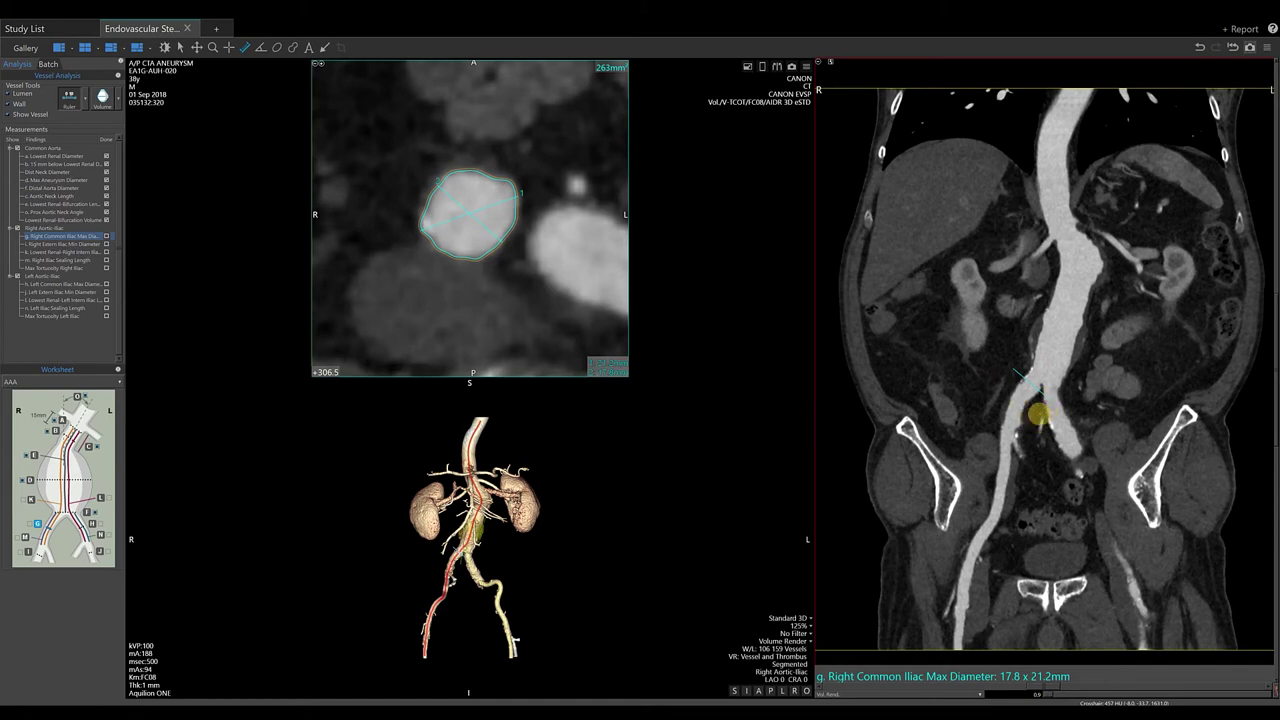
{"action": "scroll", "coordinate": [1039, 413], "scroll_direction": "down", "scroll_amount": 5}
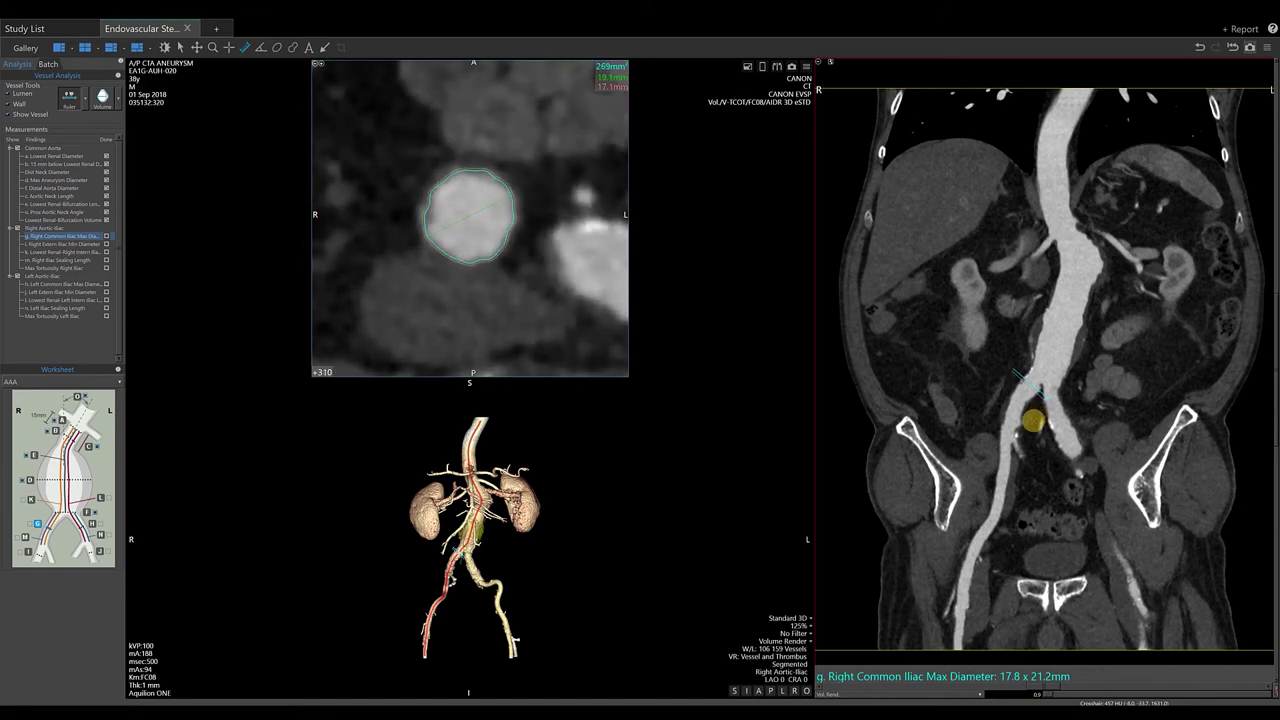
{"action": "scroll", "coordinate": [1033, 421], "scroll_direction": "up", "scroll_amount": 4}
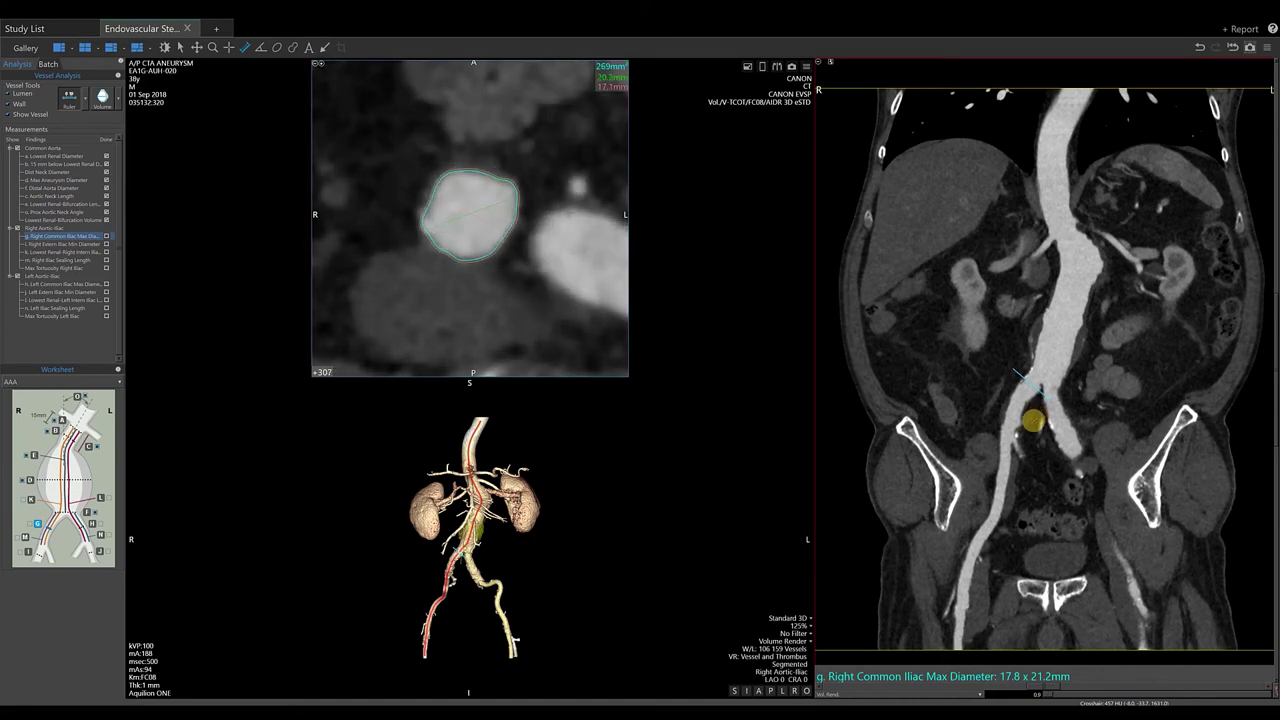
{"action": "scroll", "coordinate": [1033, 421], "scroll_direction": "down", "scroll_amount": 4}
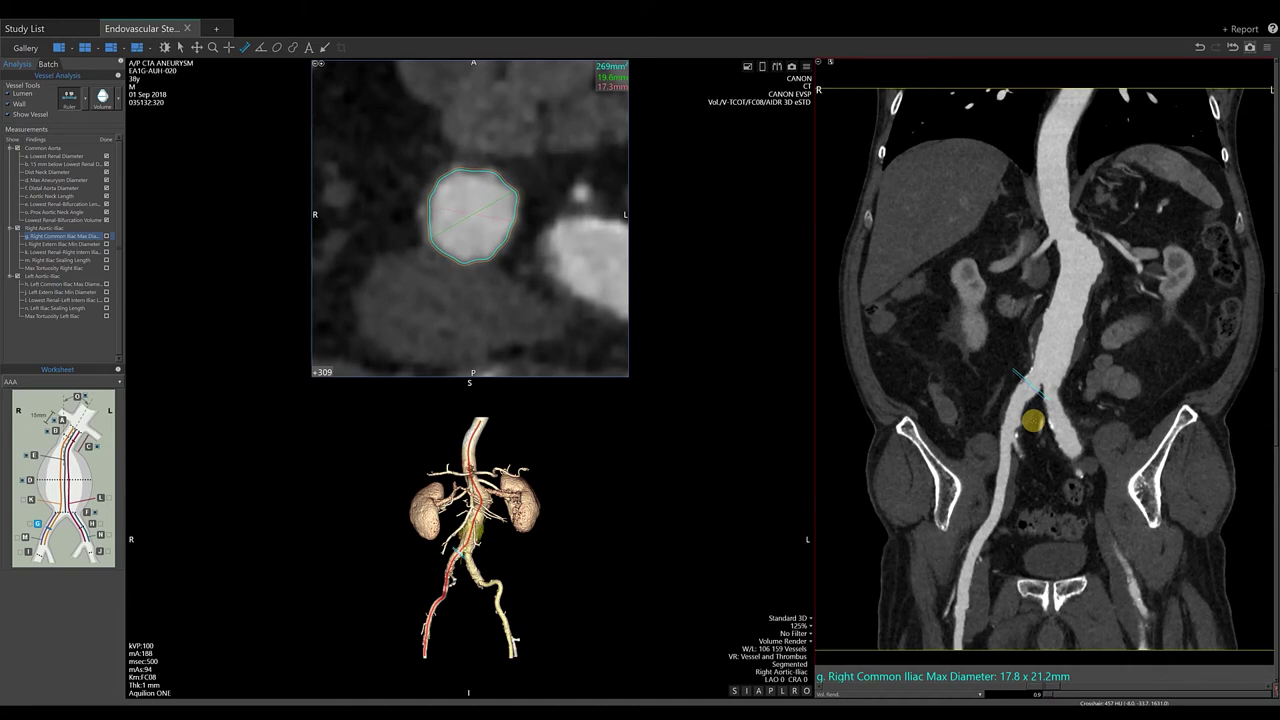
{"action": "scroll", "coordinate": [1033, 421], "scroll_direction": "up", "scroll_amount": 4}
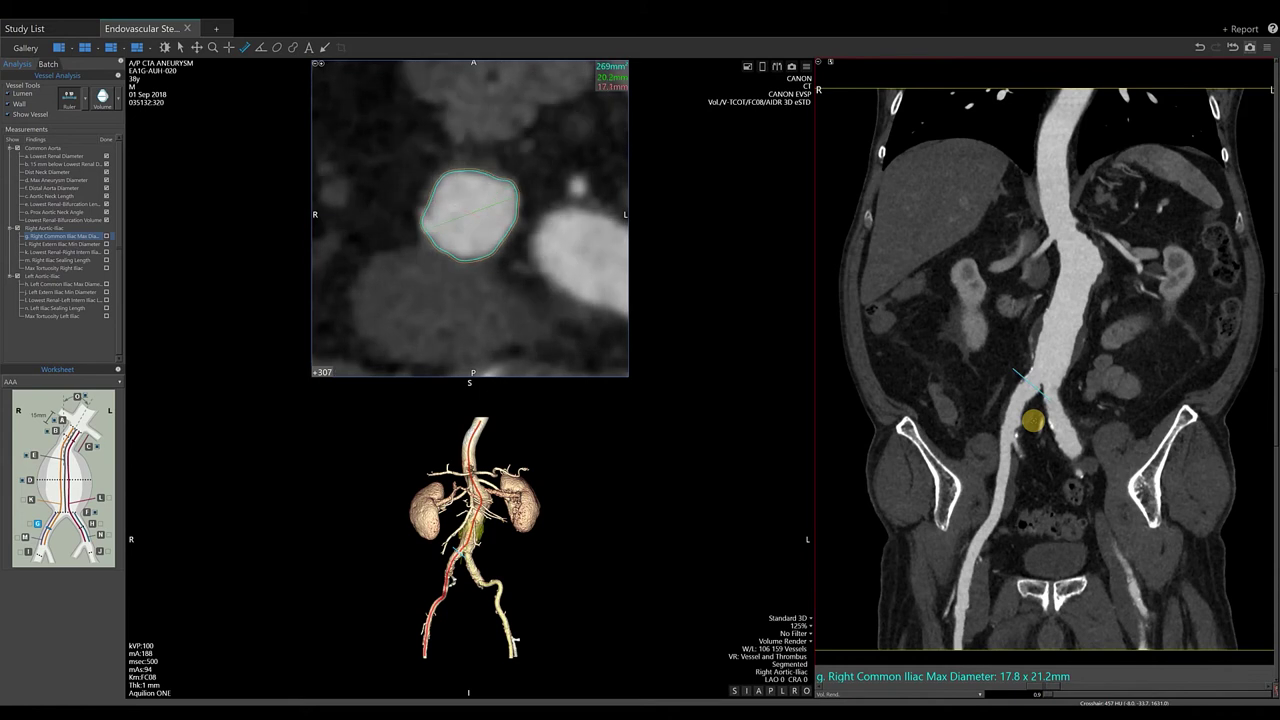
{"action": "scroll", "coordinate": [1033, 421], "scroll_direction": "up", "scroll_amount": 1}
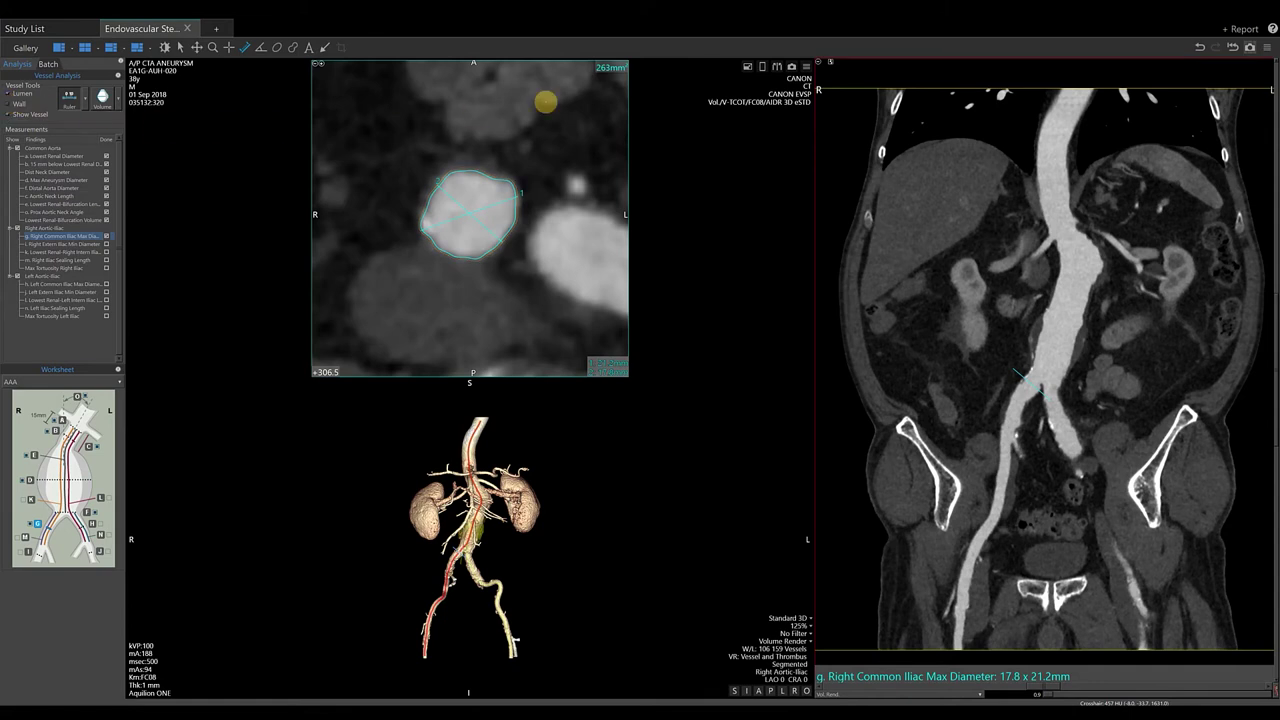
{"action": "left_click", "coordinate": [791, 66]}
{"action": "left_click", "coordinate": [484, 690]}
- Check the Right Extern Iliac Min Diameter at slice +414.5 and mark it done
{"action": "left_click", "coordinate": [62, 244]}
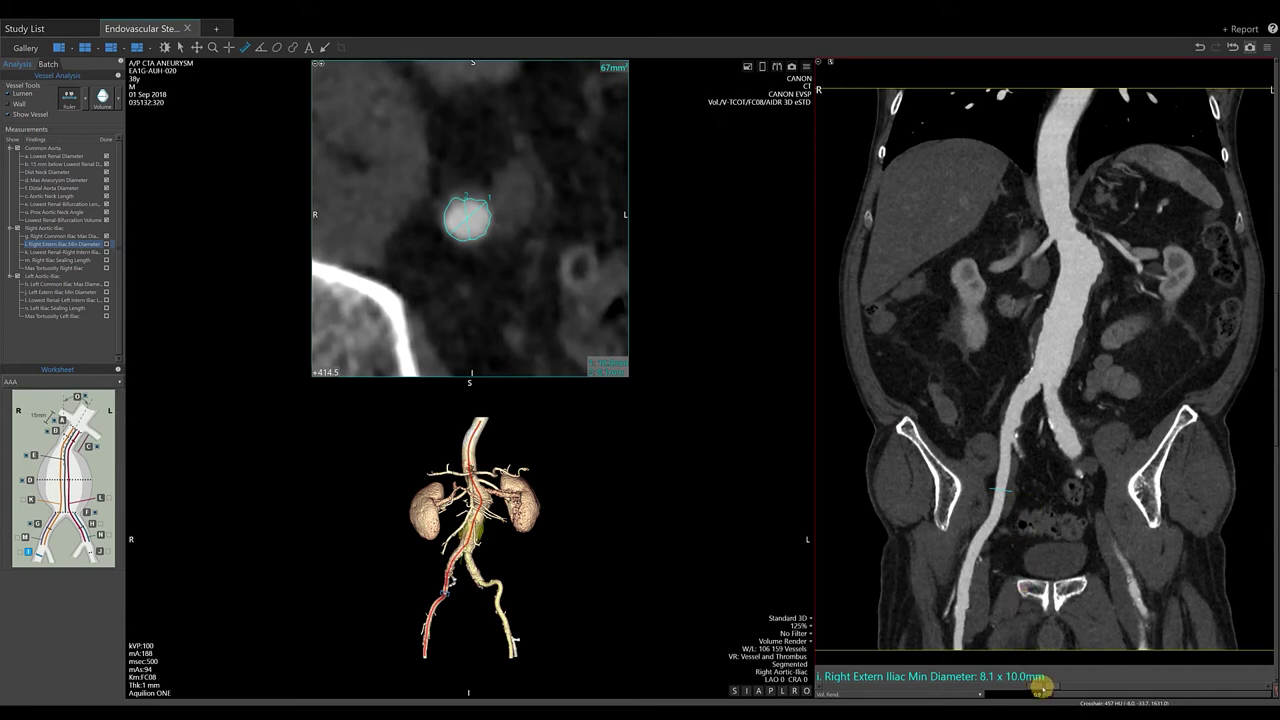
{"action": "mouse_move", "coordinate": [1040, 690]}
{"action": "left_mouse_down"}
{"action": "mouse_move", "coordinate": [1092, 691]}
{"action": "mouse_move", "coordinate": [1037, 690]}
{"action": "left_mouse_up"}
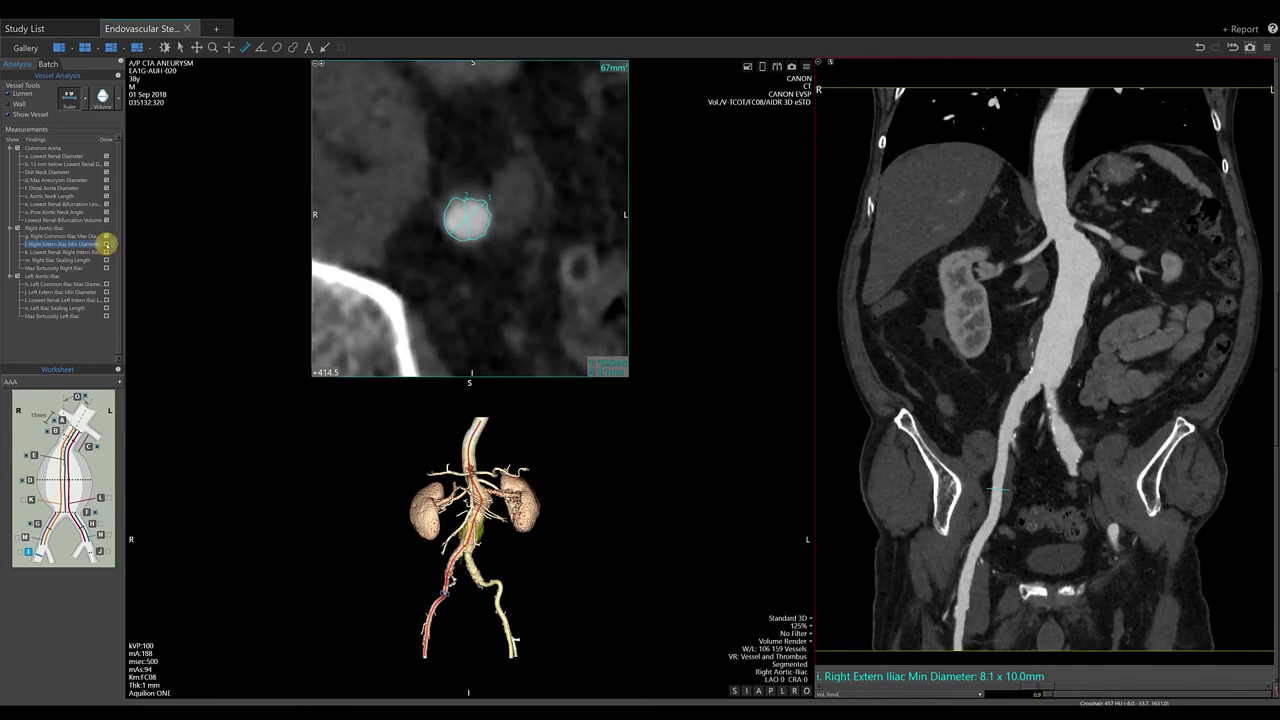
{"action": "left_click", "coordinate": [107, 244]}
- Accept the Lowest Renal-Right Intern Iliac Length and the Right Iliac Sealing Length as done, capturing a snapshot of each
{"action": "left_click", "coordinate": [63, 252]}
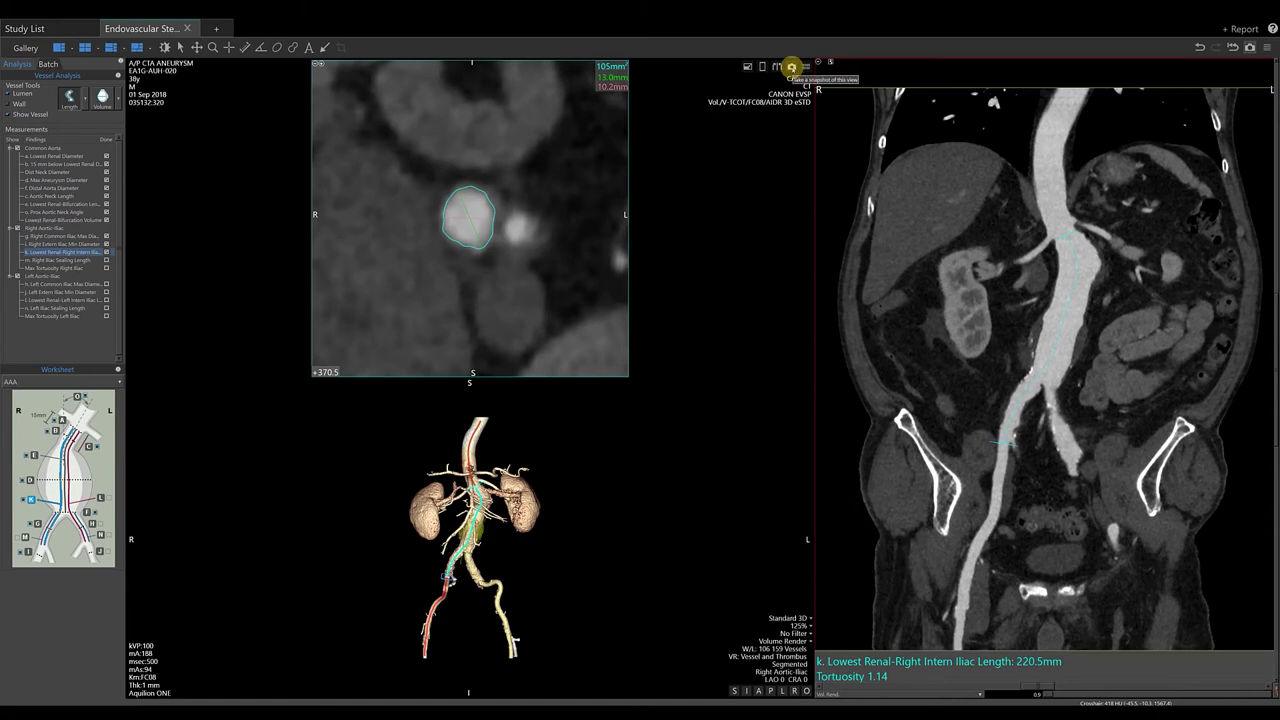
{"action": "left_click", "coordinate": [791, 67]}
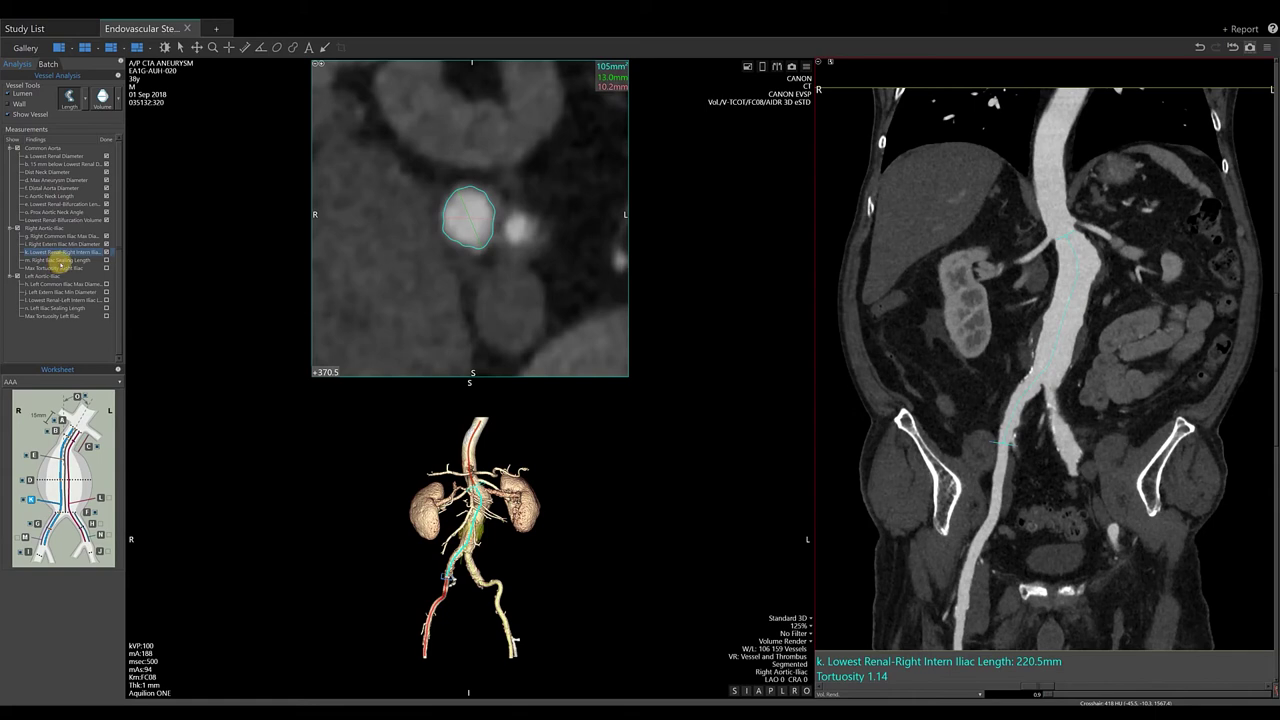
{"action": "left_click", "coordinate": [62, 260]}
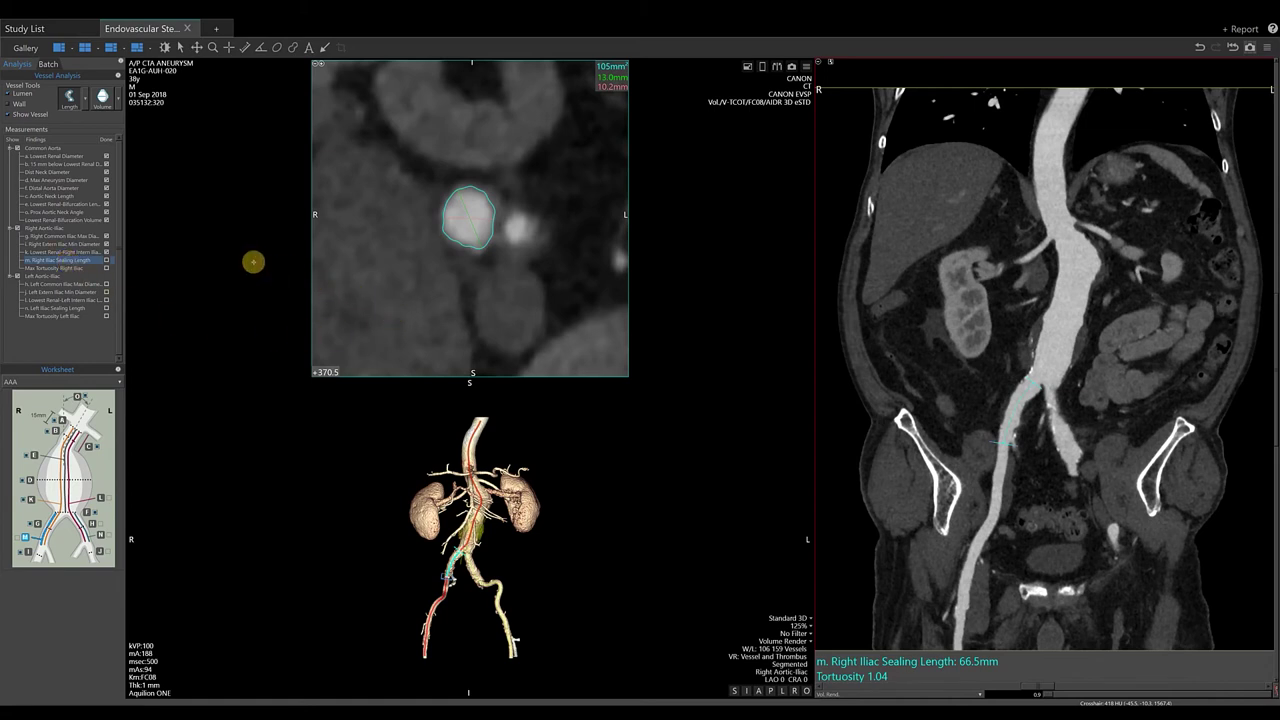
{"action": "left_click", "coordinate": [106, 260]}
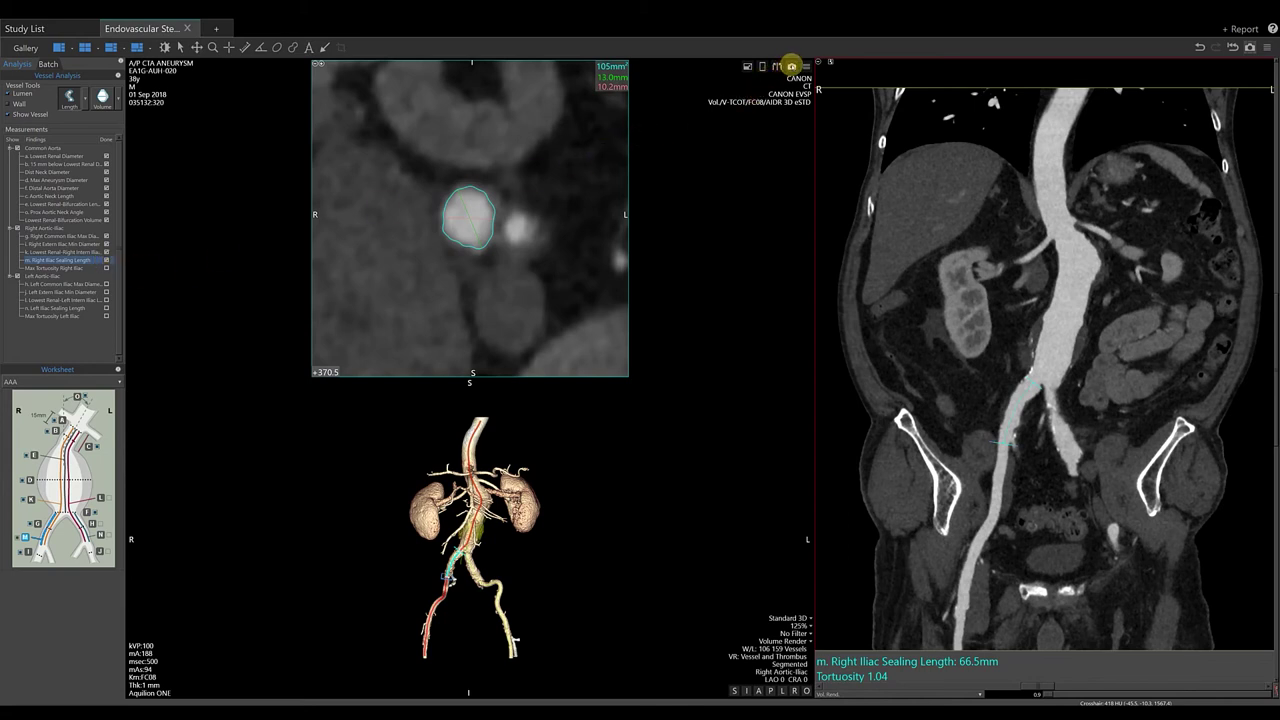
{"action": "left_click", "coordinate": [791, 66]}
- For Max Tortuosity Right Iliac, display the straightened vessel with its graph and set the graph to Tortuosity
{"action": "left_click", "coordinate": [76, 268]}
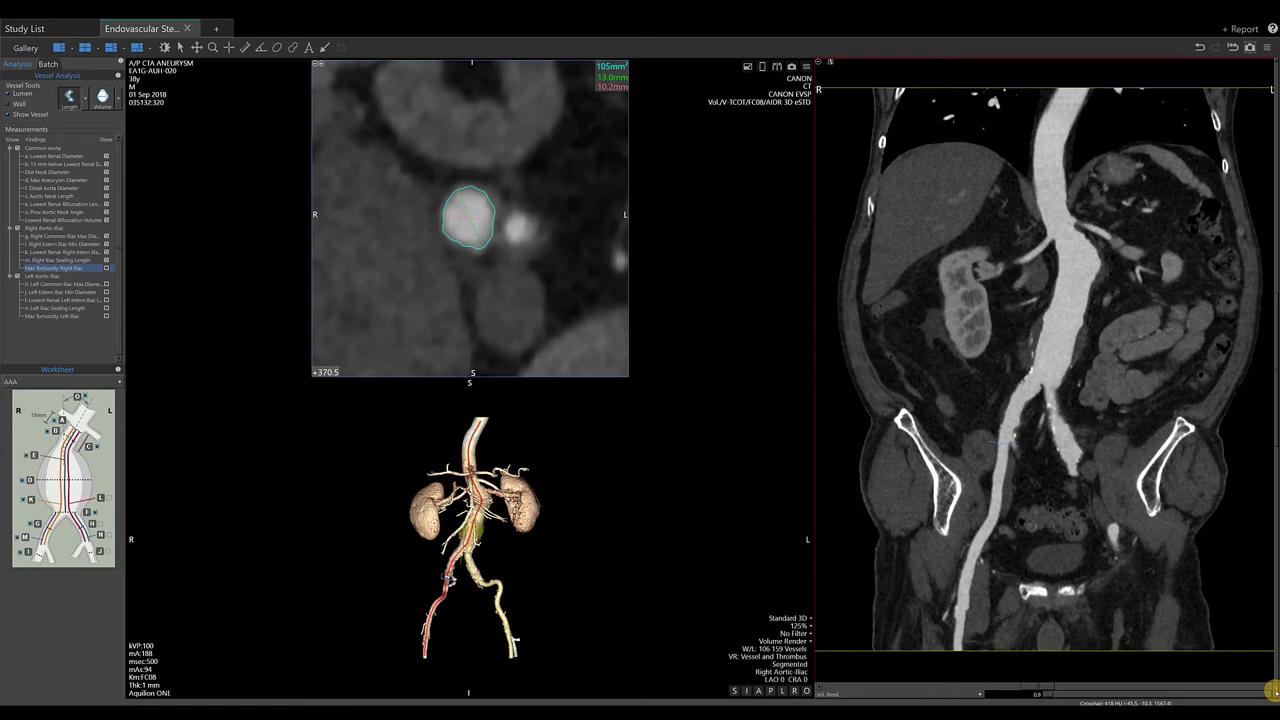
{"action": "left_click", "coordinate": [1274, 692]}
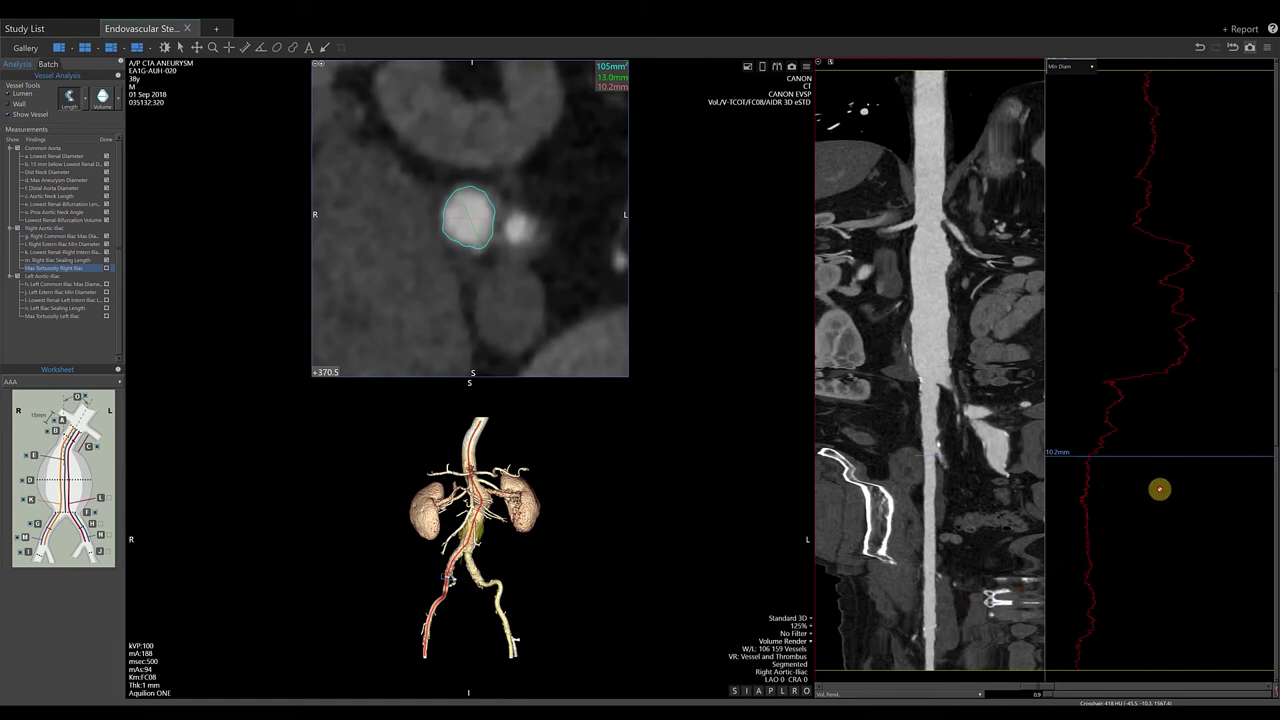
{"action": "scroll", "coordinate": [1157, 492], "scroll_direction": "up", "scroll_amount": 3}
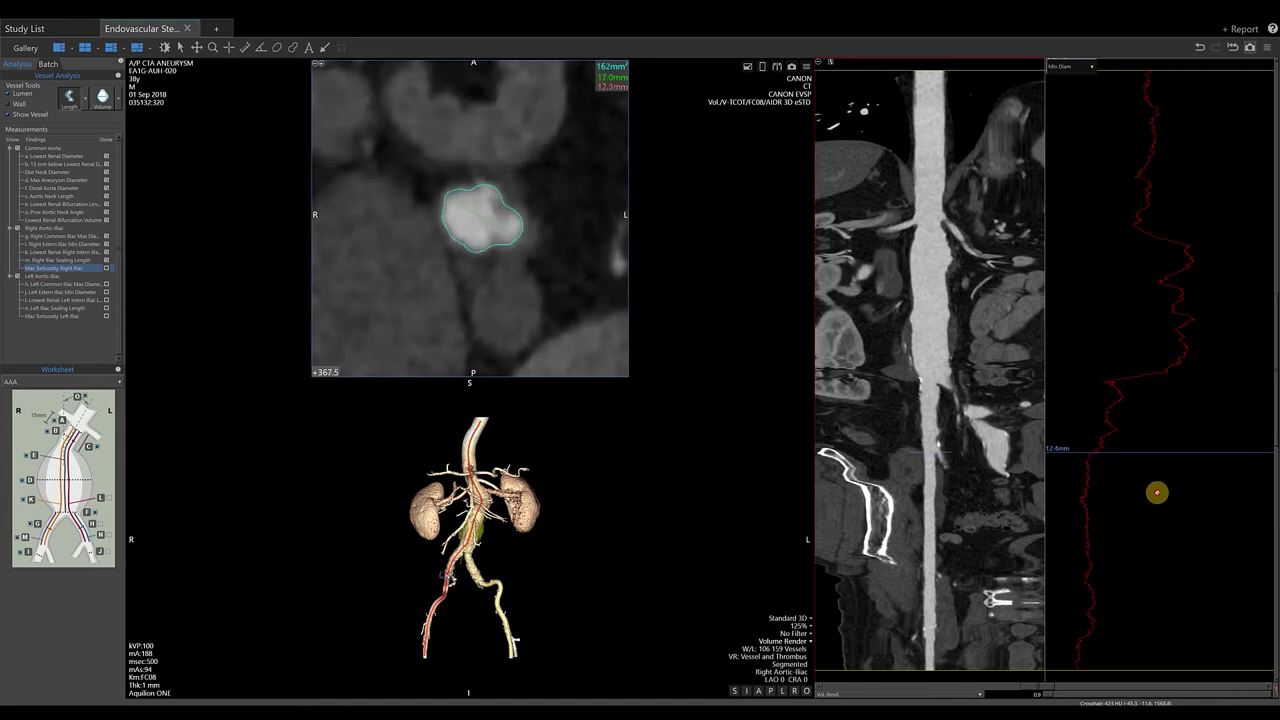
{"action": "scroll", "coordinate": [1157, 492], "scroll_direction": "up", "scroll_amount": 4}
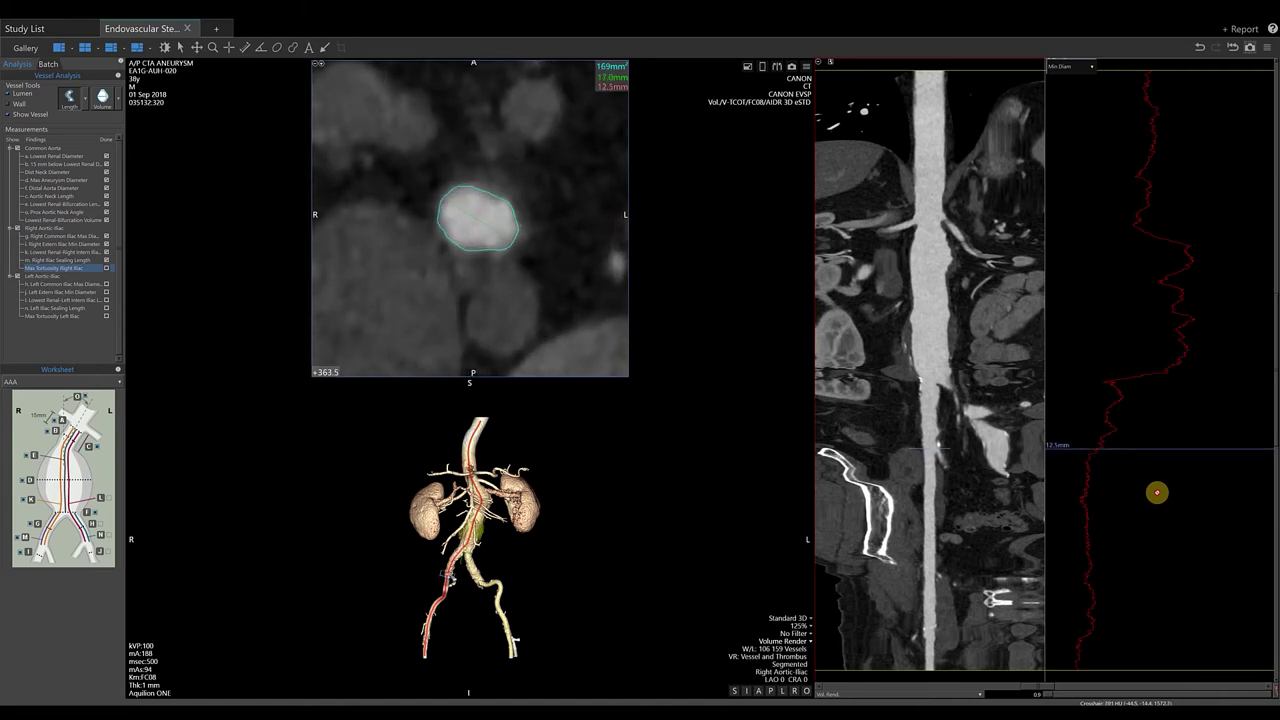
{"action": "scroll", "coordinate": [1157, 492], "scroll_direction": "up", "scroll_amount": 4}
{"action": "scroll", "coordinate": [1157, 492], "scroll_direction": "up", "scroll_amount": 4}
{"action": "scroll", "coordinate": [1163, 487], "scroll_direction": "up", "scroll_amount": 4}
{"action": "scroll", "coordinate": [1163, 487], "scroll_direction": "up", "scroll_amount": 5}
{"action": "scroll", "coordinate": [1163, 487], "scroll_direction": "up", "scroll_amount": 3}
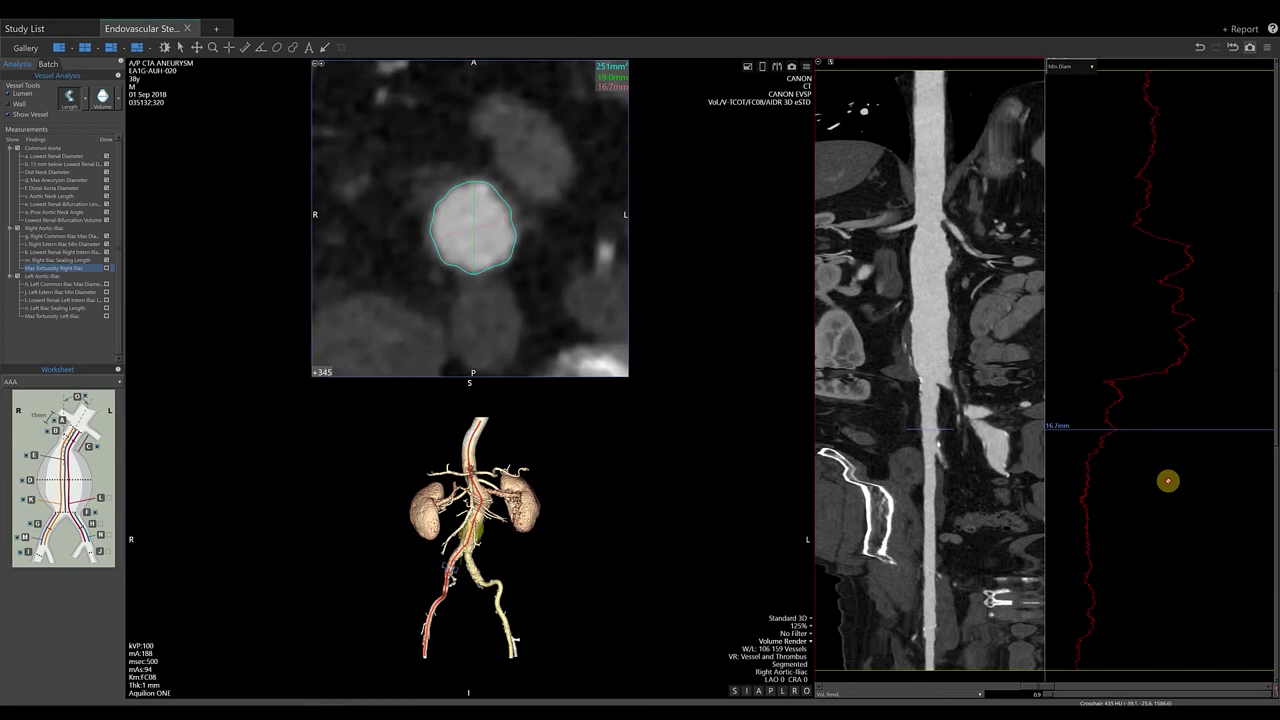
{"action": "left_click", "coordinate": [1092, 68]}
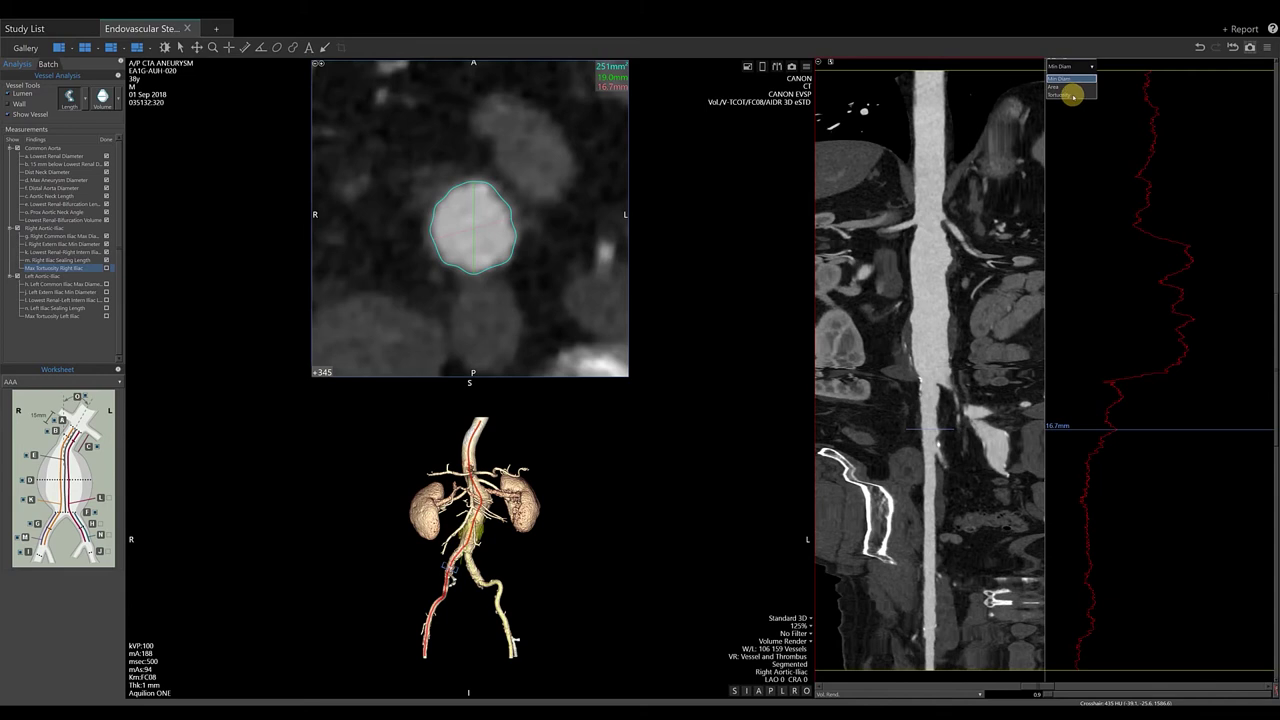
{"action": "left_click", "coordinate": [1073, 95]}
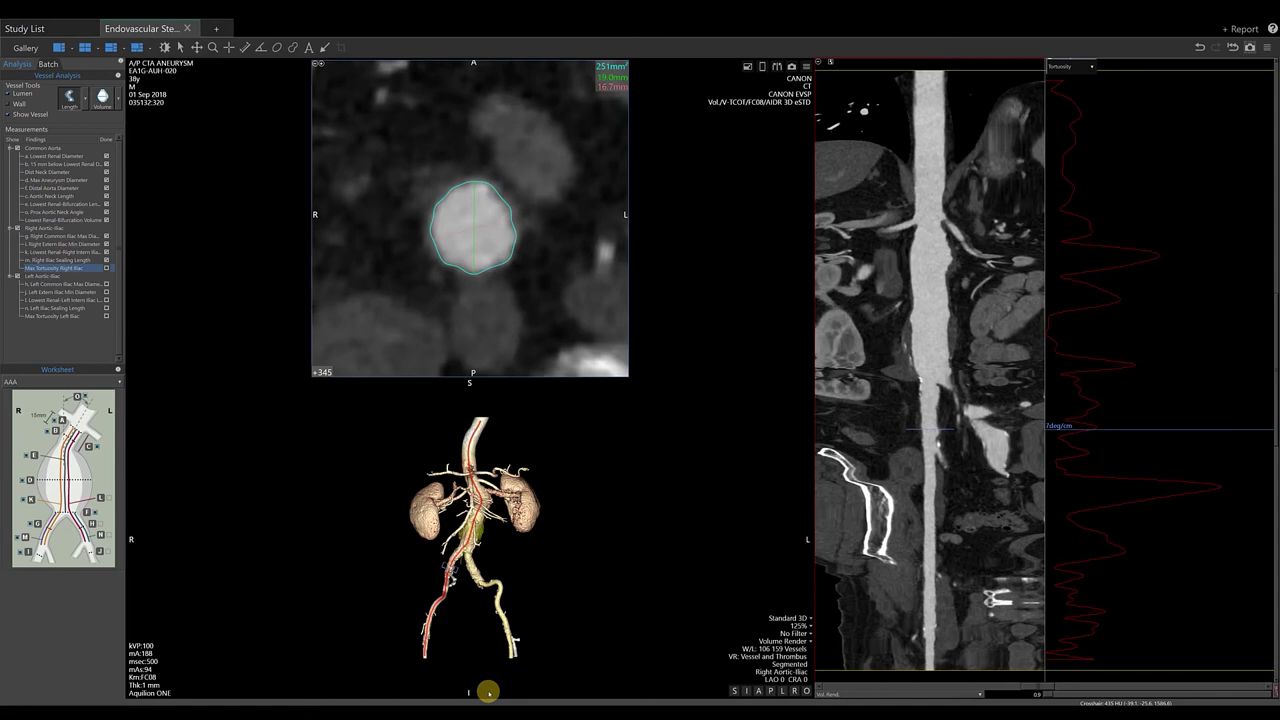
- Set the graph beside the straightened right iliac vessel back to Tortuosity
{"action": "left_click", "coordinate": [488, 691]}
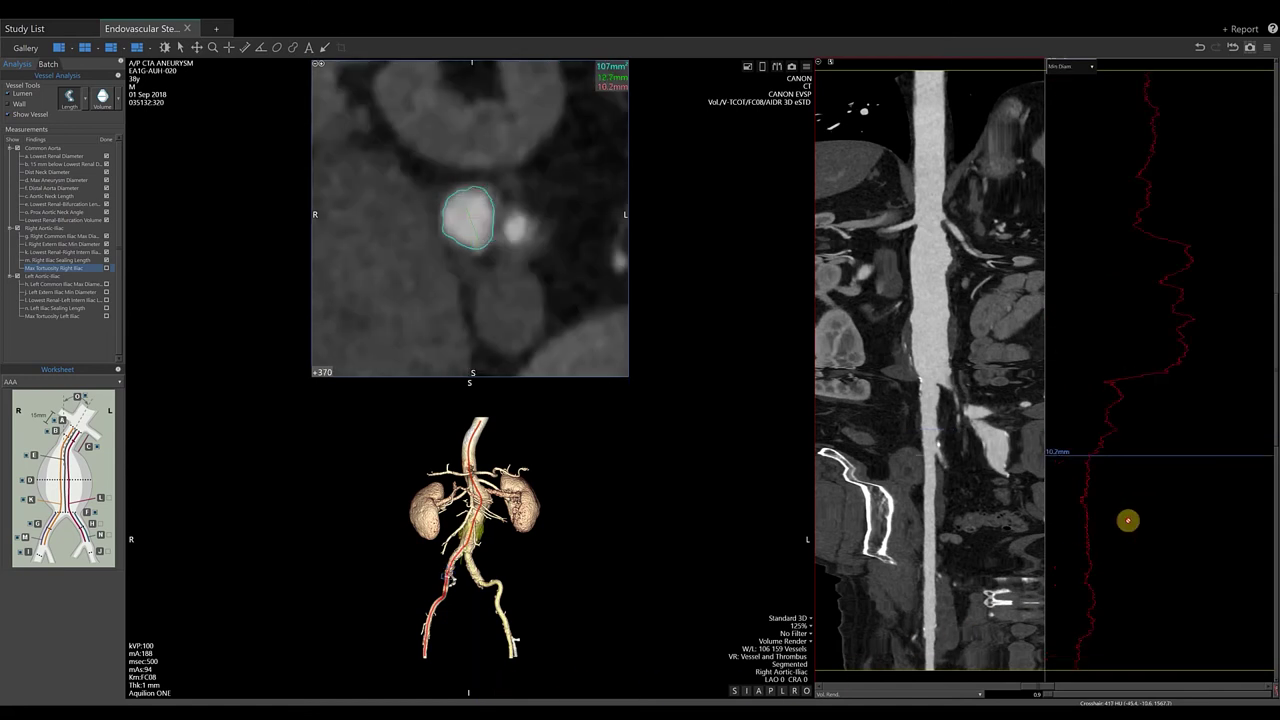
{"action": "left_click", "coordinate": [1093, 67]}
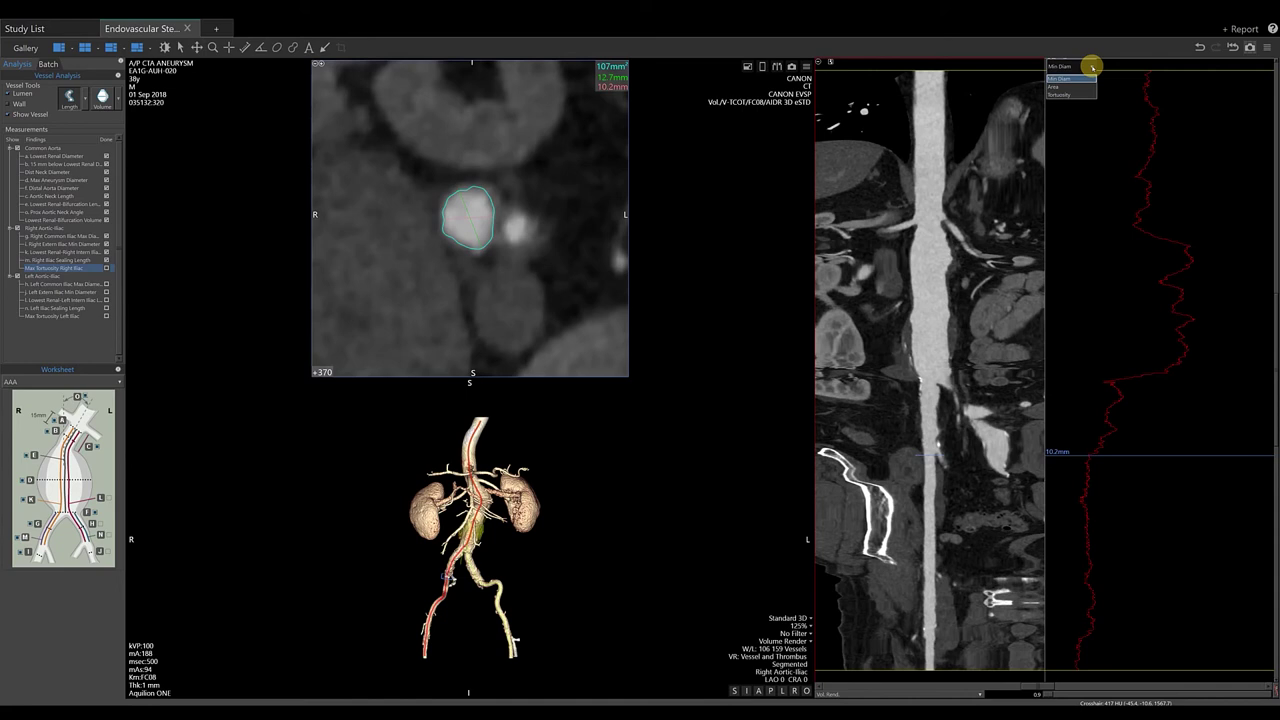
{"action": "left_click", "coordinate": [1075, 95]}
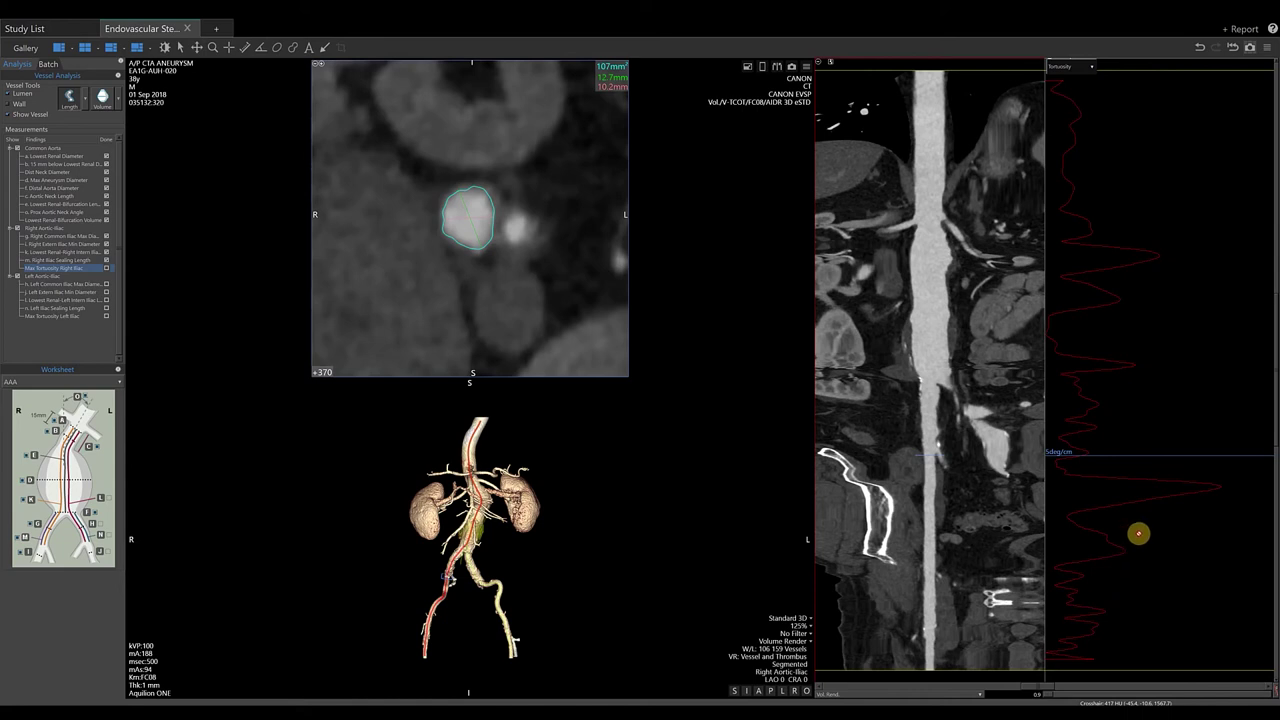
- Move to the tortuosity peak at slice +399.5, mark Max Tortuosity Right Iliac done and capture a snapshot
{"action": "scroll", "coordinate": [1140, 494], "scroll_direction": "down", "scroll_amount": 2}
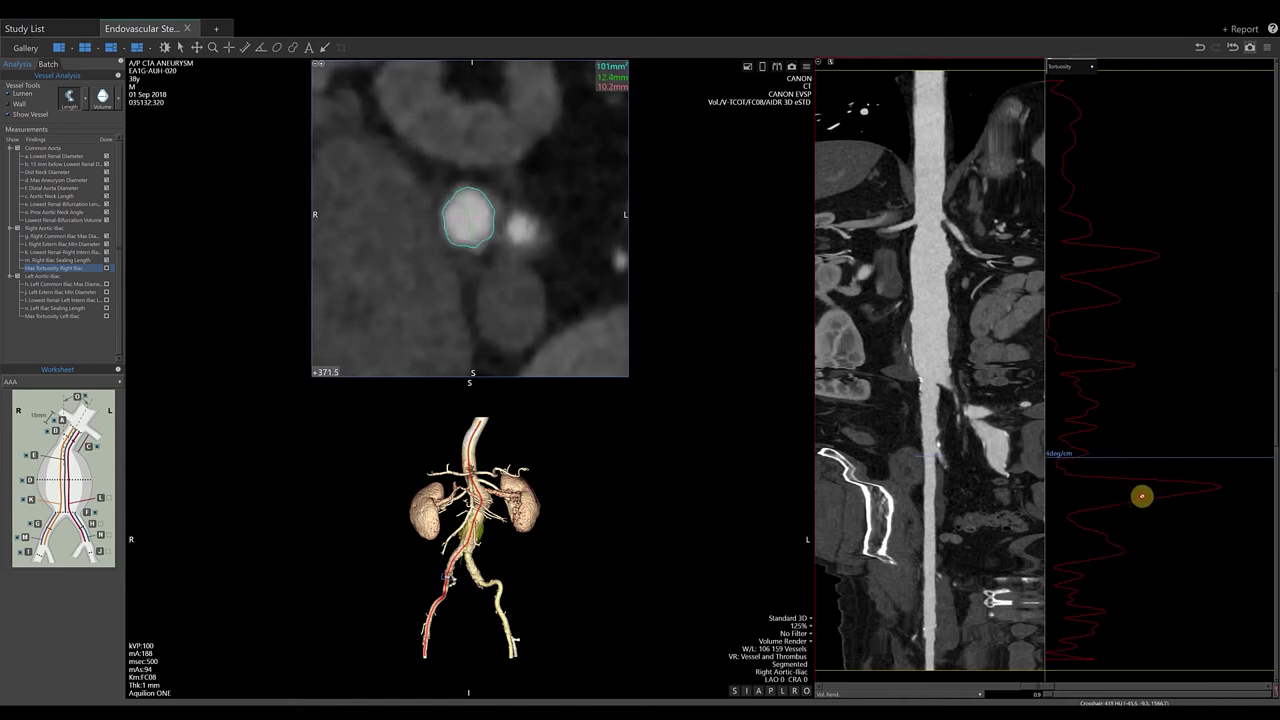
{"action": "scroll", "coordinate": [1142, 496], "scroll_direction": "down", "scroll_amount": 5}
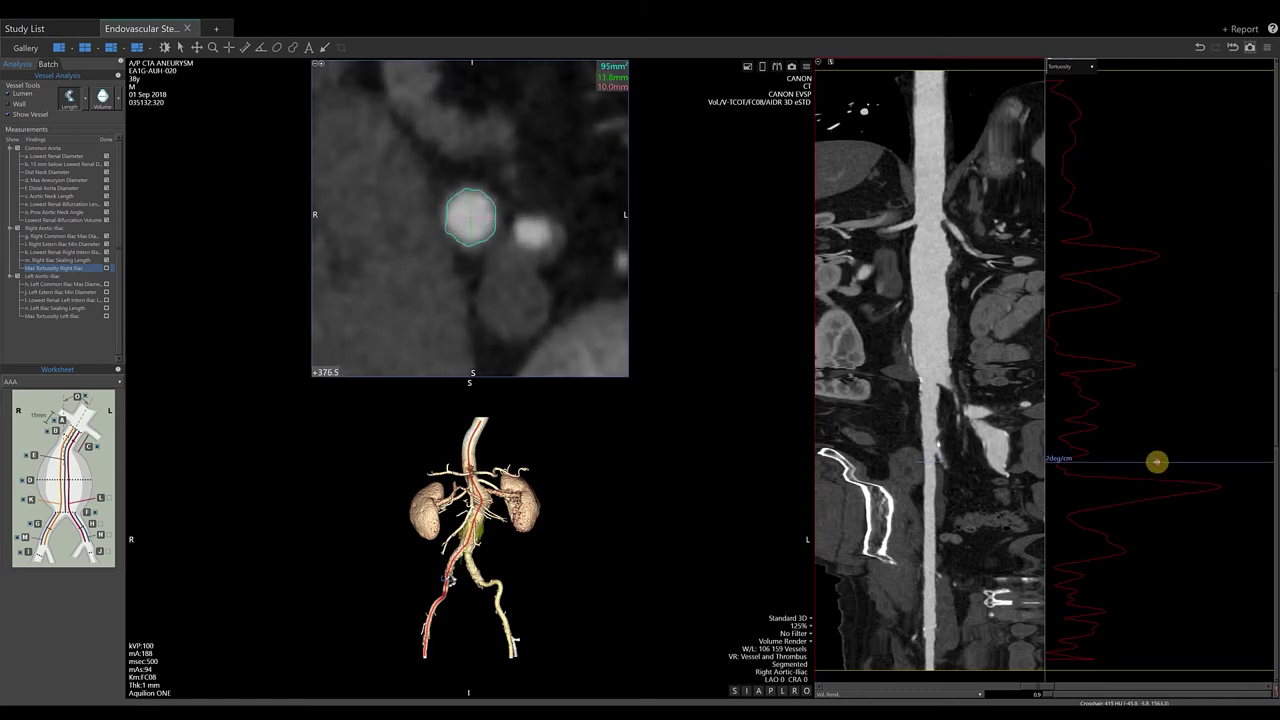
{"action": "left_click_drag", "start_coordinate": [1156, 461], "coordinate": [1163, 485]}
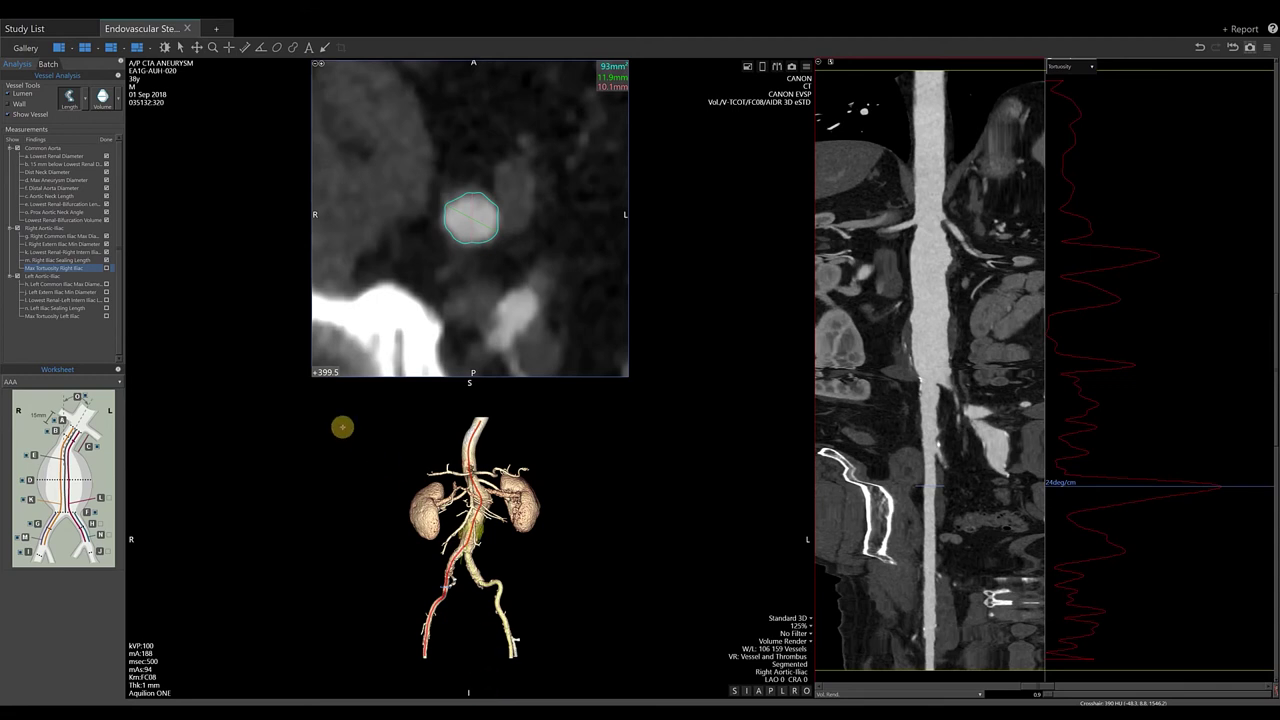
{"action": "left_click", "coordinate": [106, 268]}
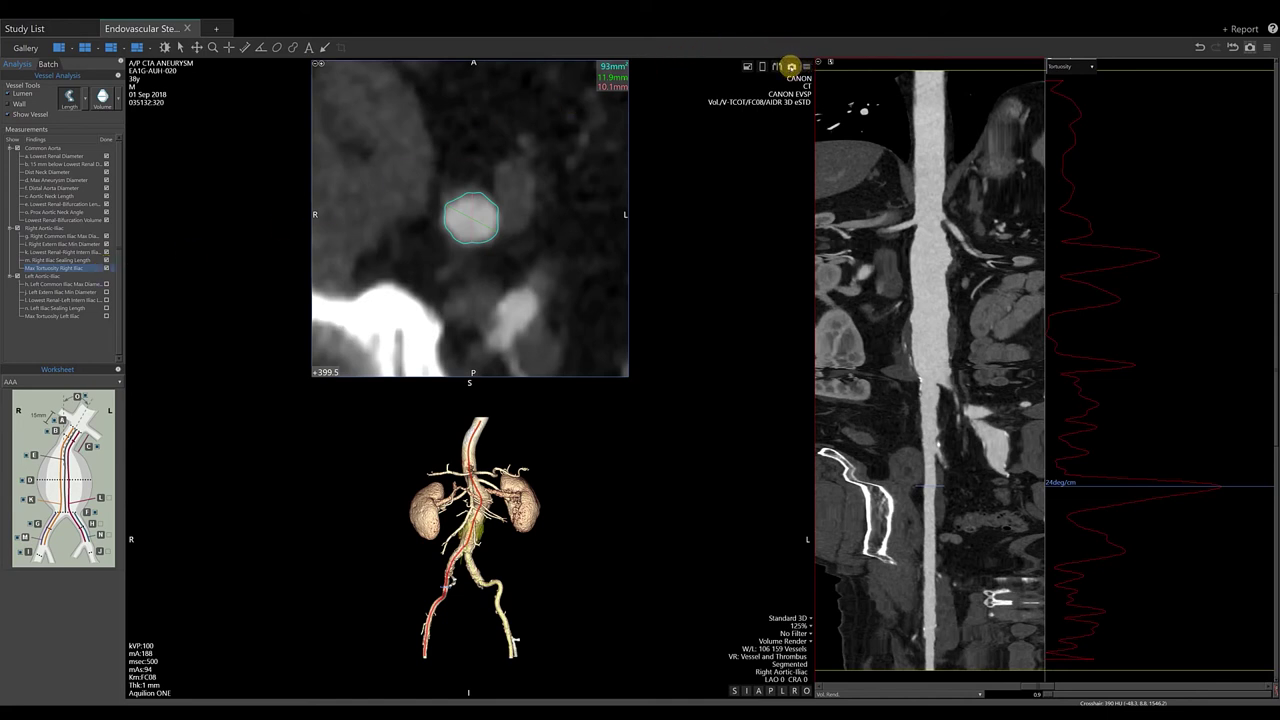
{"action": "left_click", "coordinate": [791, 67]}
- Return from the straightened vessel and graph to the curved view, and display the Left Aortic-Iliac vessel
{"action": "left_click", "coordinate": [1274, 691]}
{"action": "left_click", "coordinate": [1274, 691]}
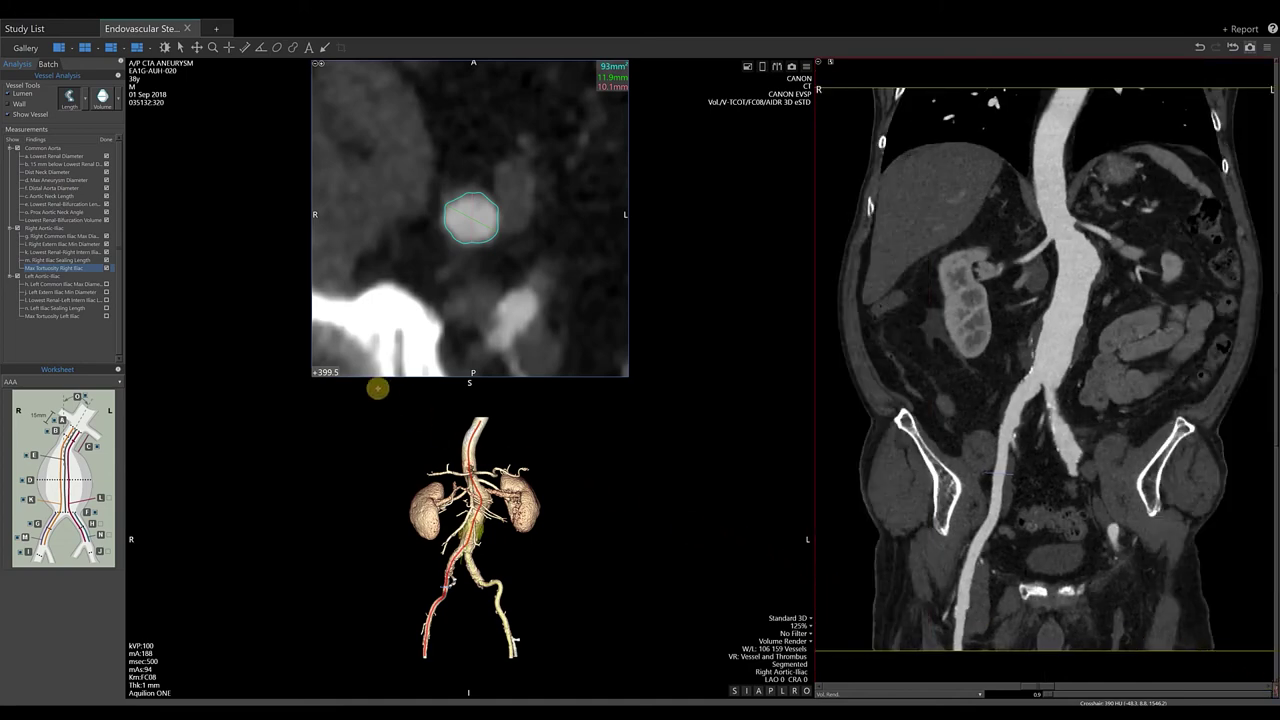
{"action": "left_click", "coordinate": [48, 276]}
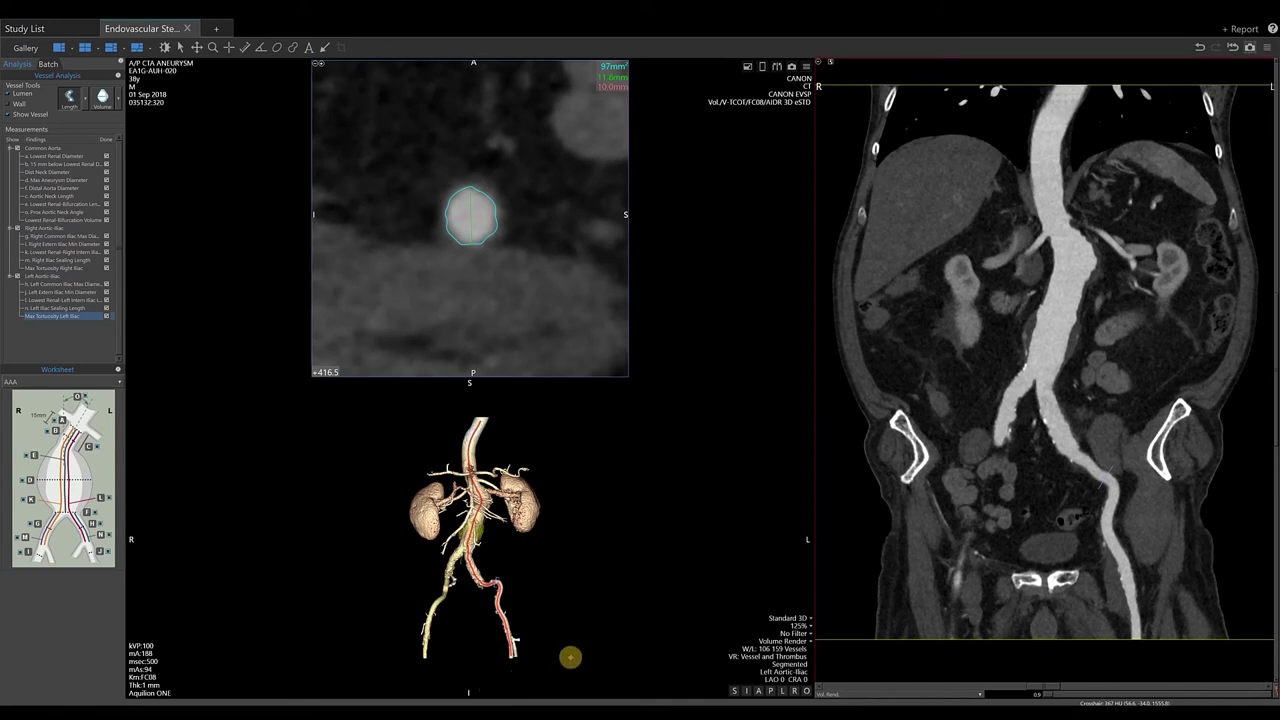
- Open the Endovascular Stent Planning report, review its measurement table, then publish it and close the report editor
{"action": "left_click", "coordinate": [1243, 29]}
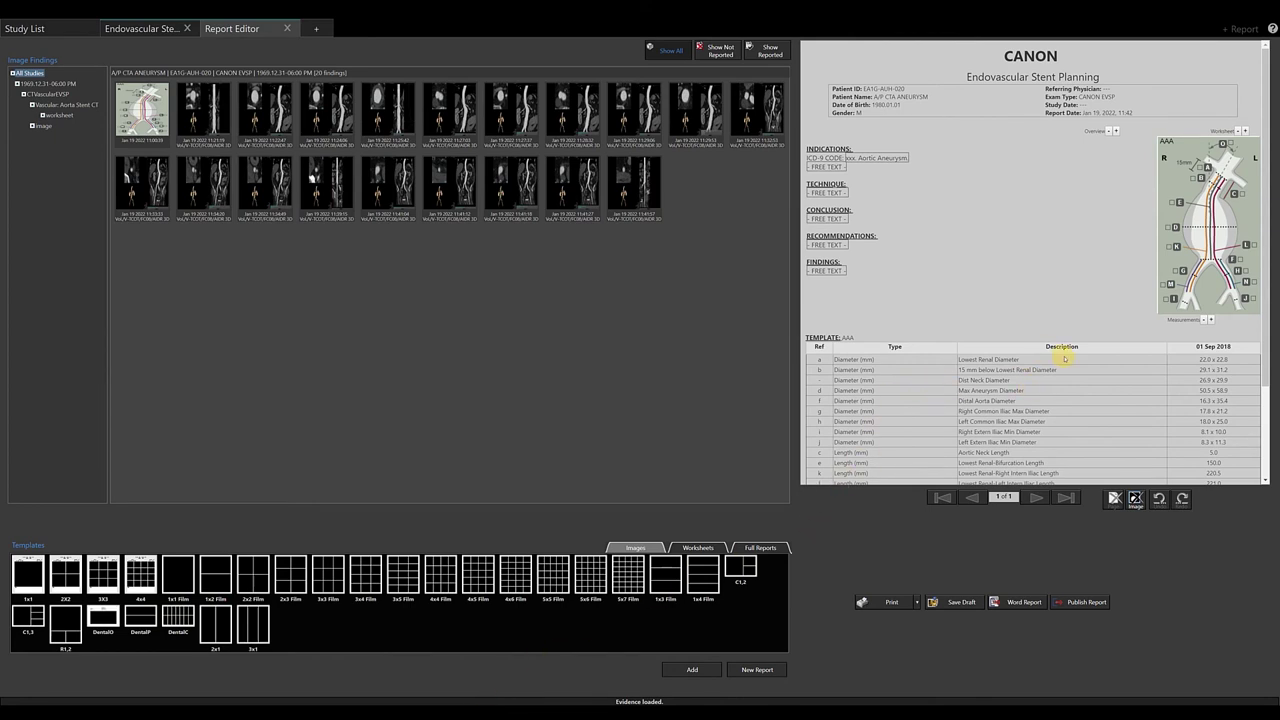
{"action": "scroll", "coordinate": [1064, 358], "scroll_direction": "down", "scroll_amount": 3}
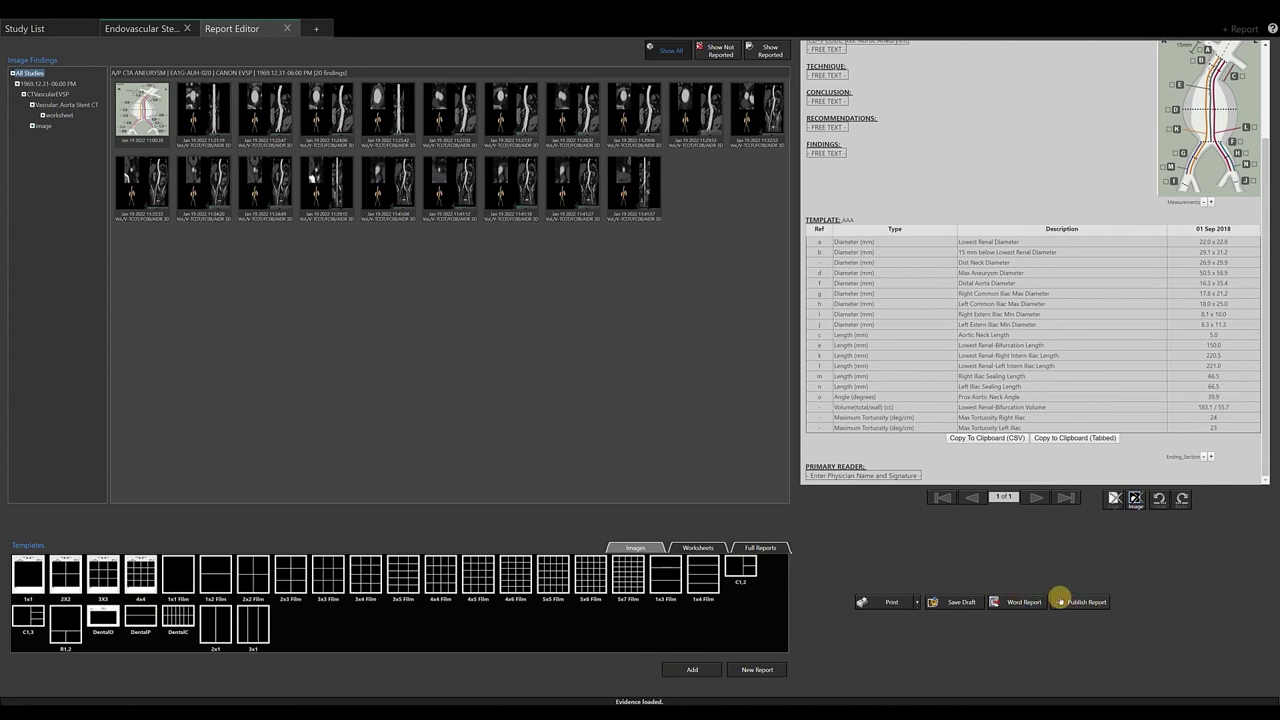
{"action": "left_click", "coordinate": [1062, 602]}
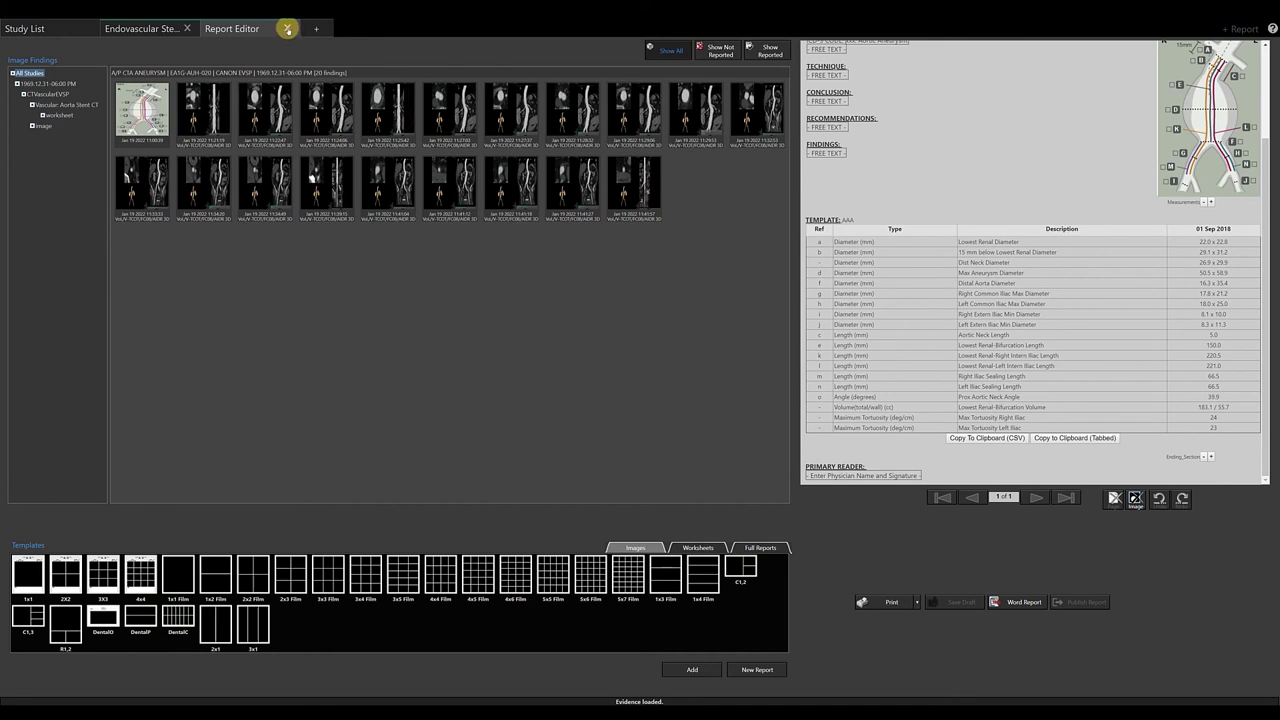
{"action": "left_click", "coordinate": [287, 28]}
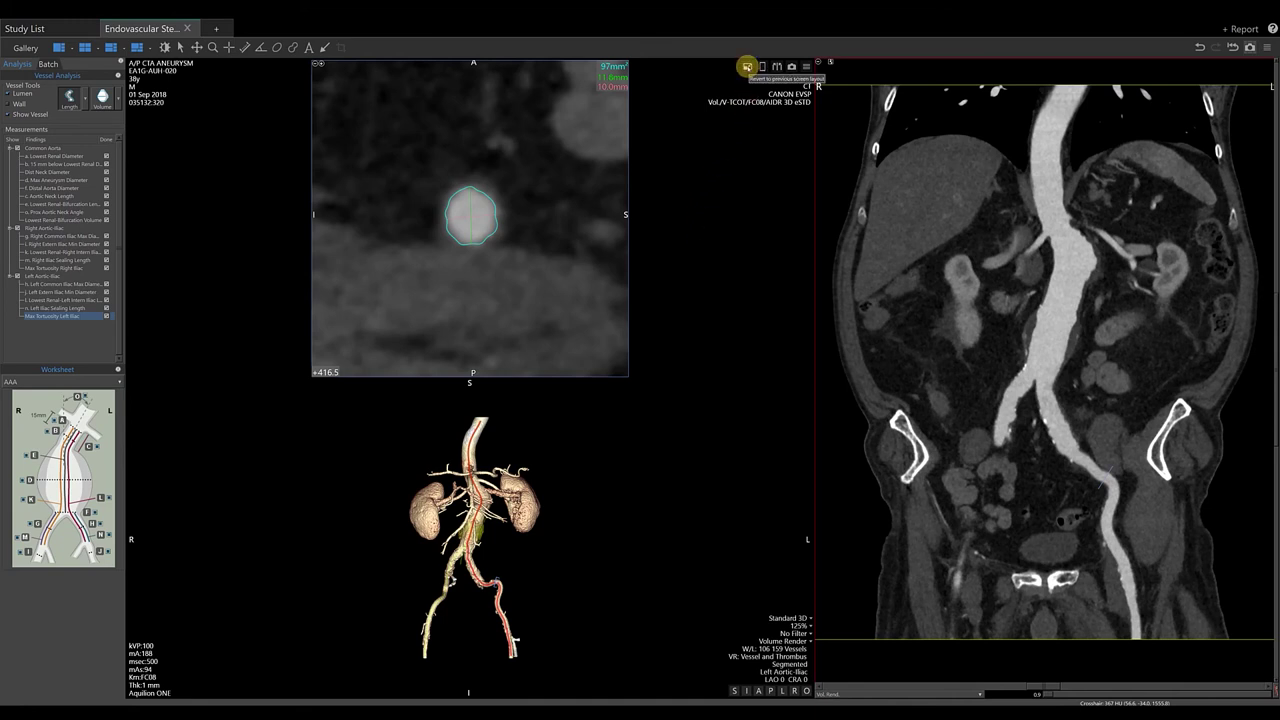
- Restore the previous screen layout with the vessel display hidden, and reveal the full set of analysis tools
{"action": "left_click", "coordinate": [747, 67]}
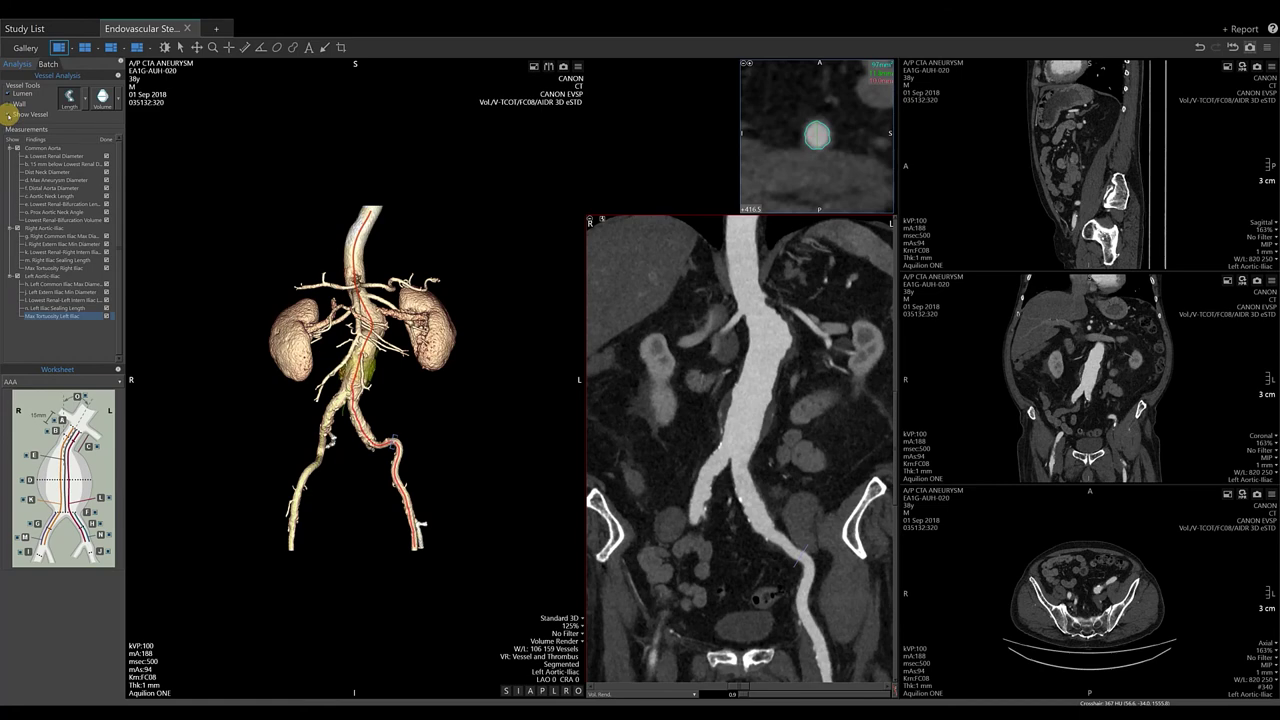
{"action": "left_click", "coordinate": [8, 114]}
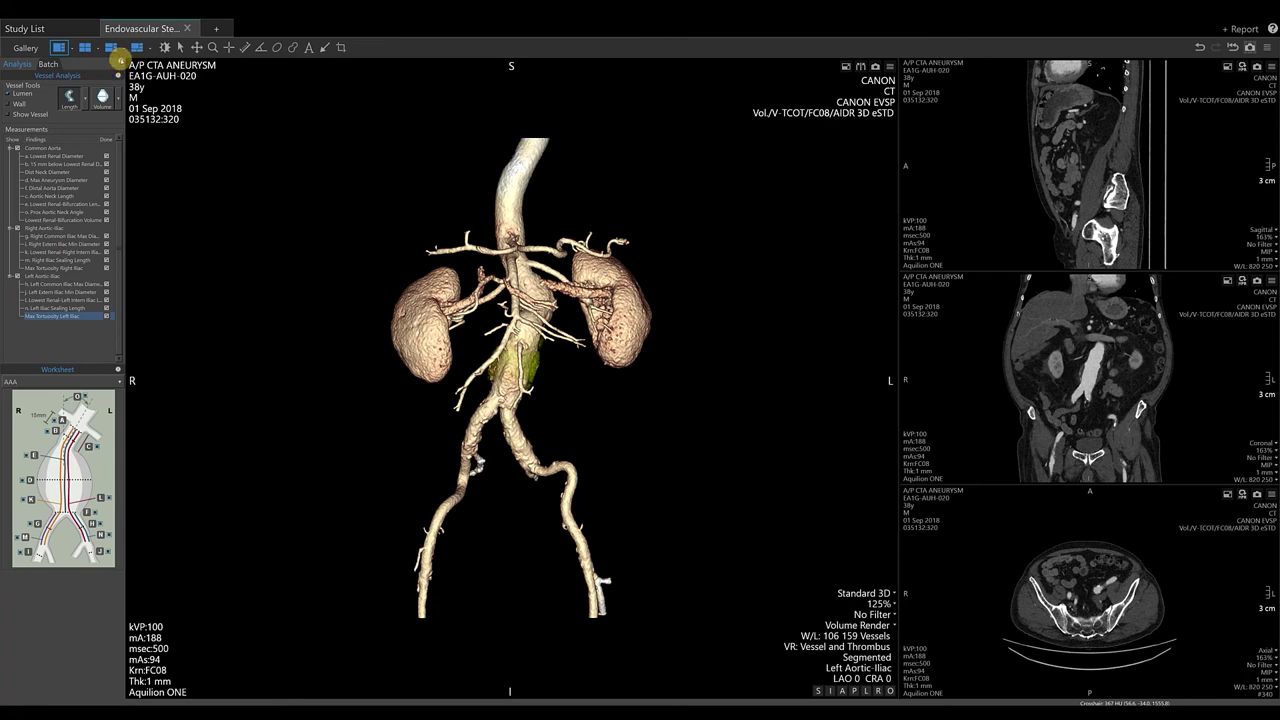
{"action": "left_click", "coordinate": [119, 61]}
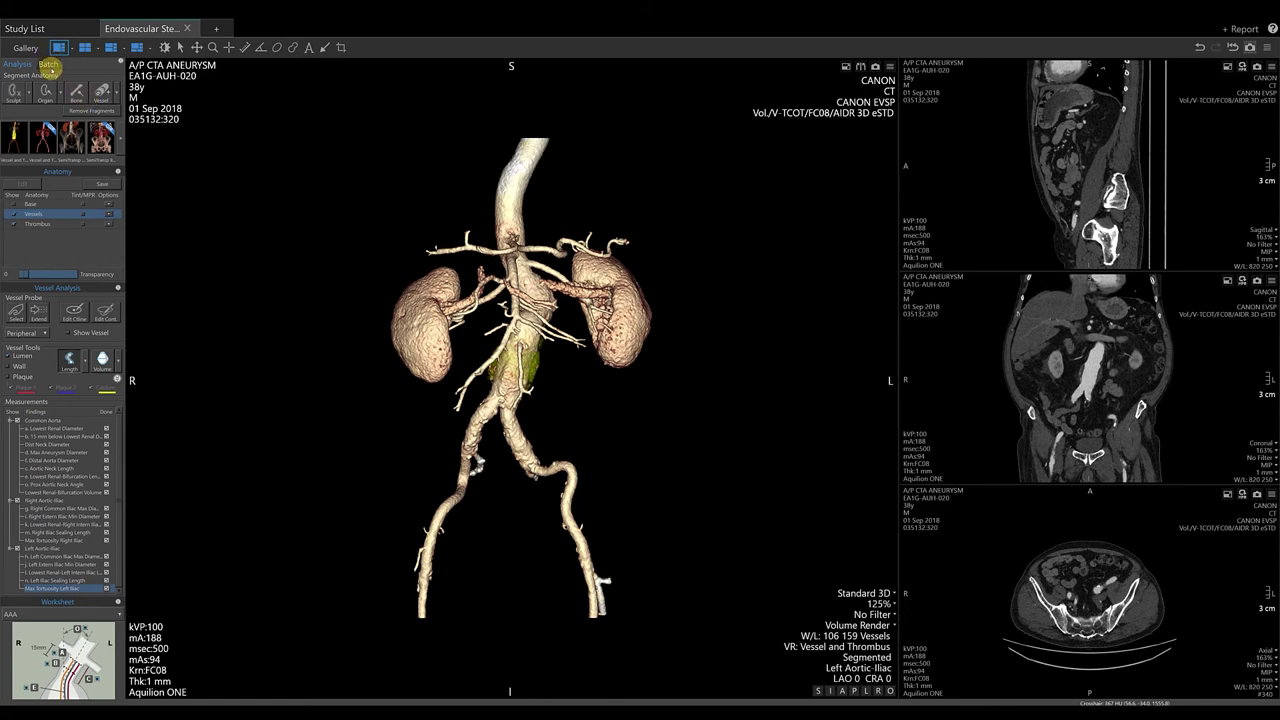
- Create a full 360° rotation batch of 33 volume-rendered images with the series description 3D Rotate
{"action": "left_click", "coordinate": [50, 63]}
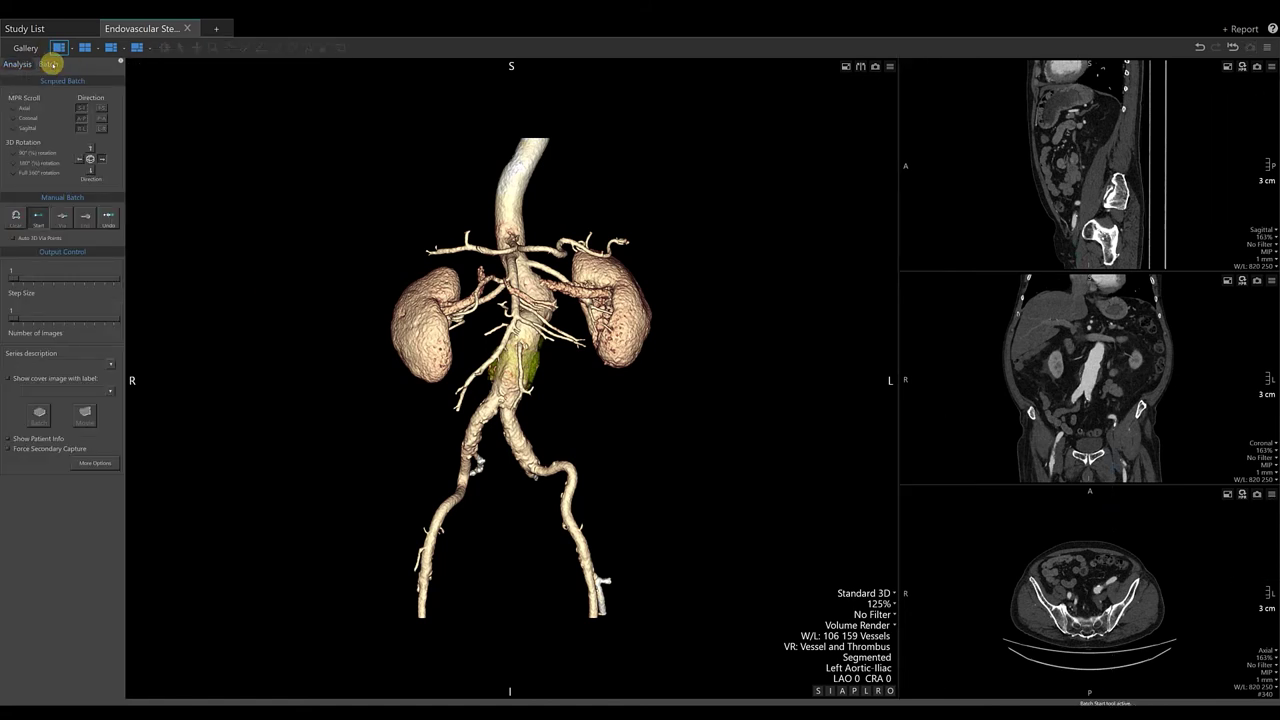
{"action": "left_click", "coordinate": [14, 175]}
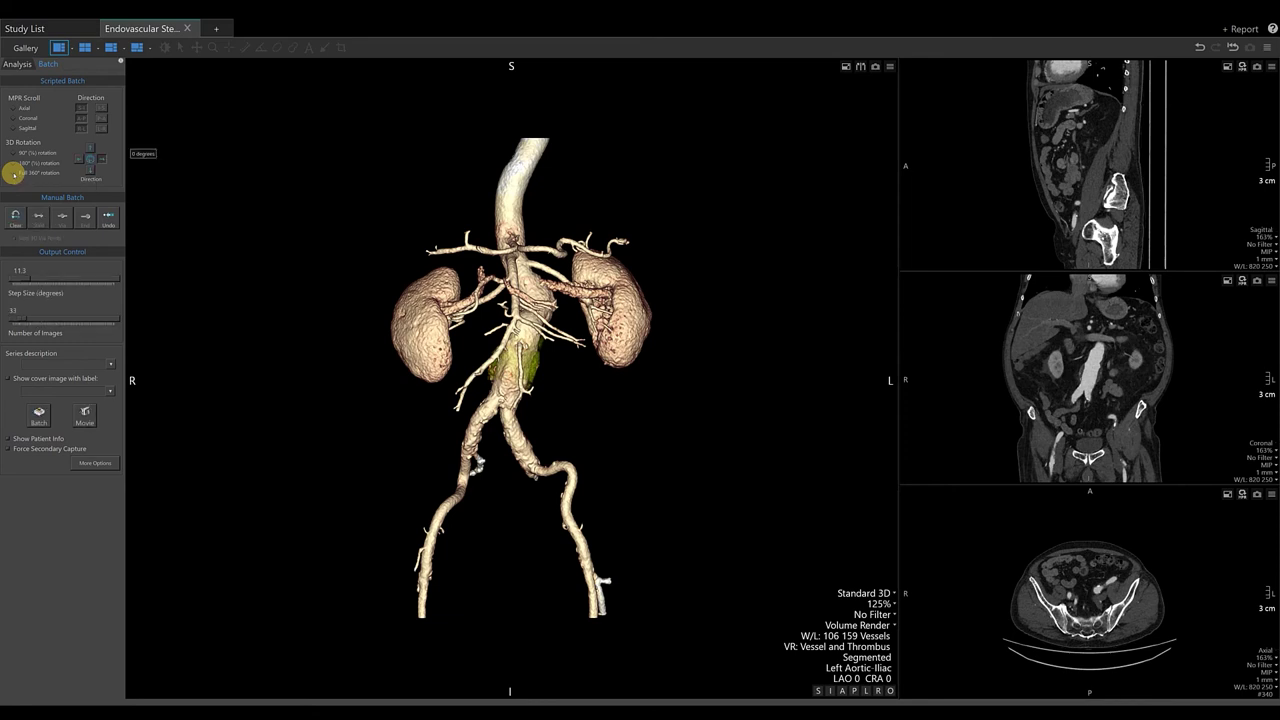
{"action": "left_click", "coordinate": [92, 147]}
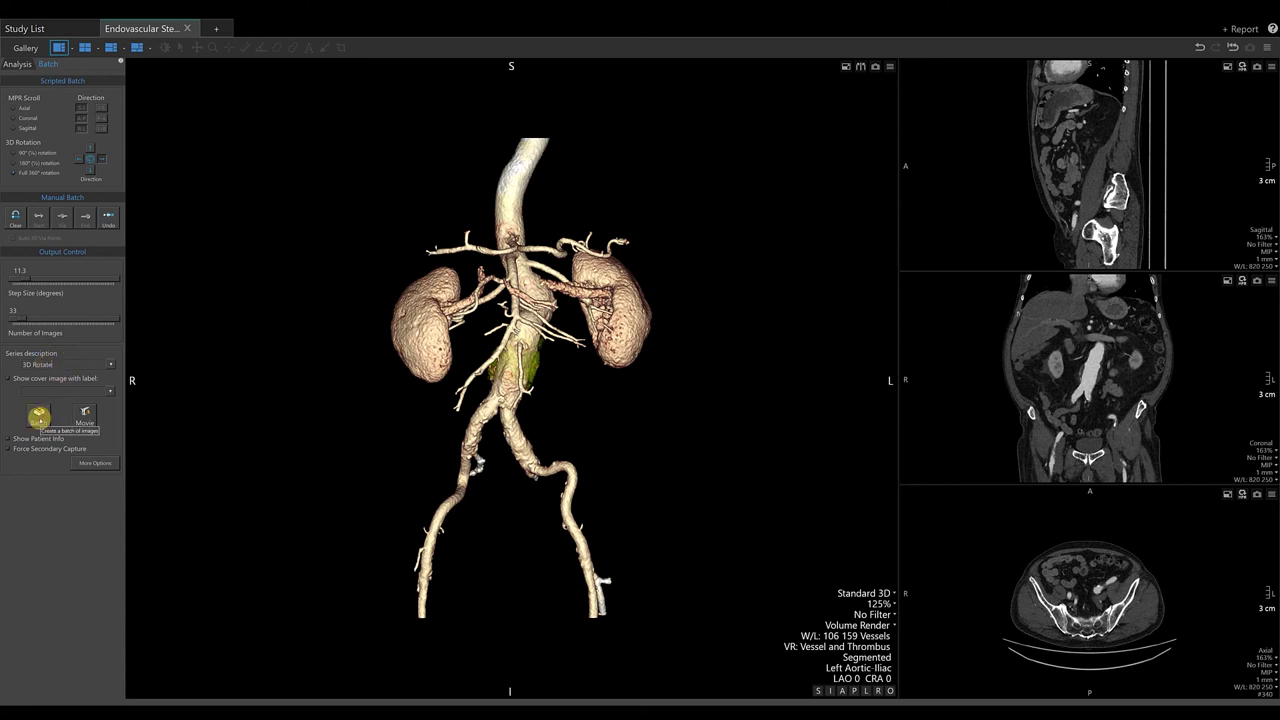
{"action": "left_click", "coordinate": [39, 418]}
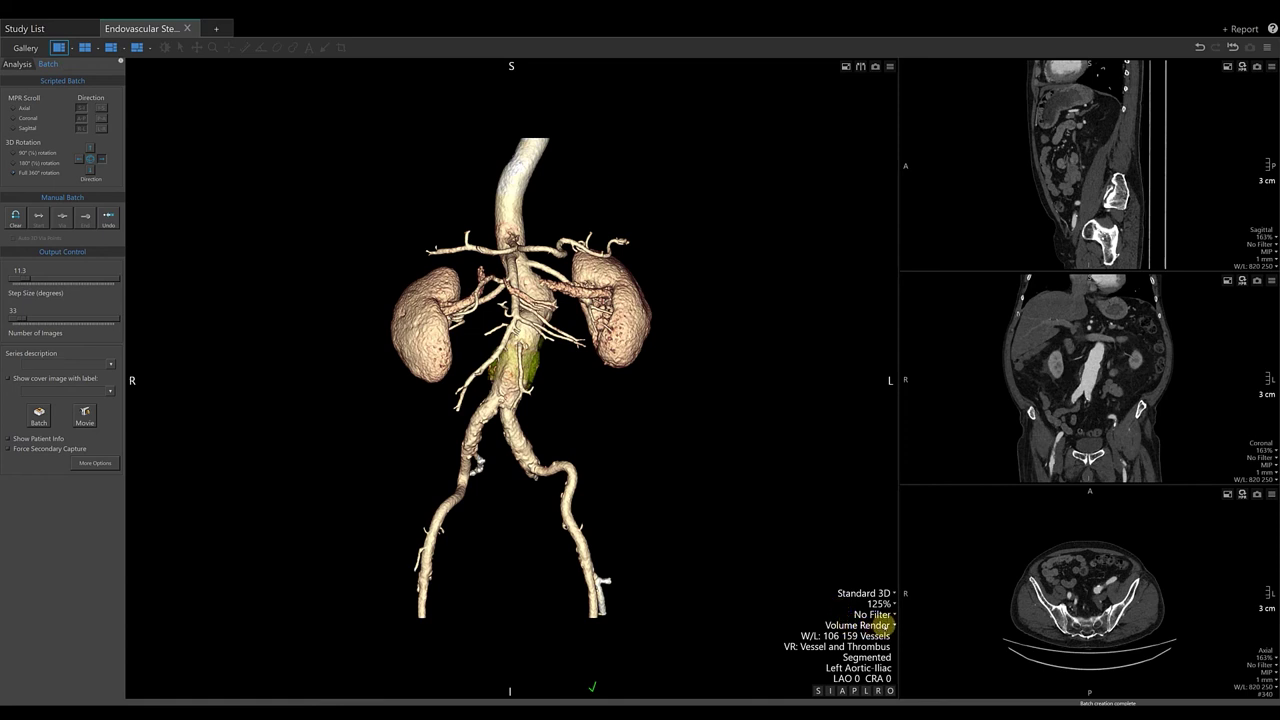
- Render the 3D view as MIP and create a full 360° rotation batch with the series description MIP Rotate
{"action": "left_click", "coordinate": [885, 624]}
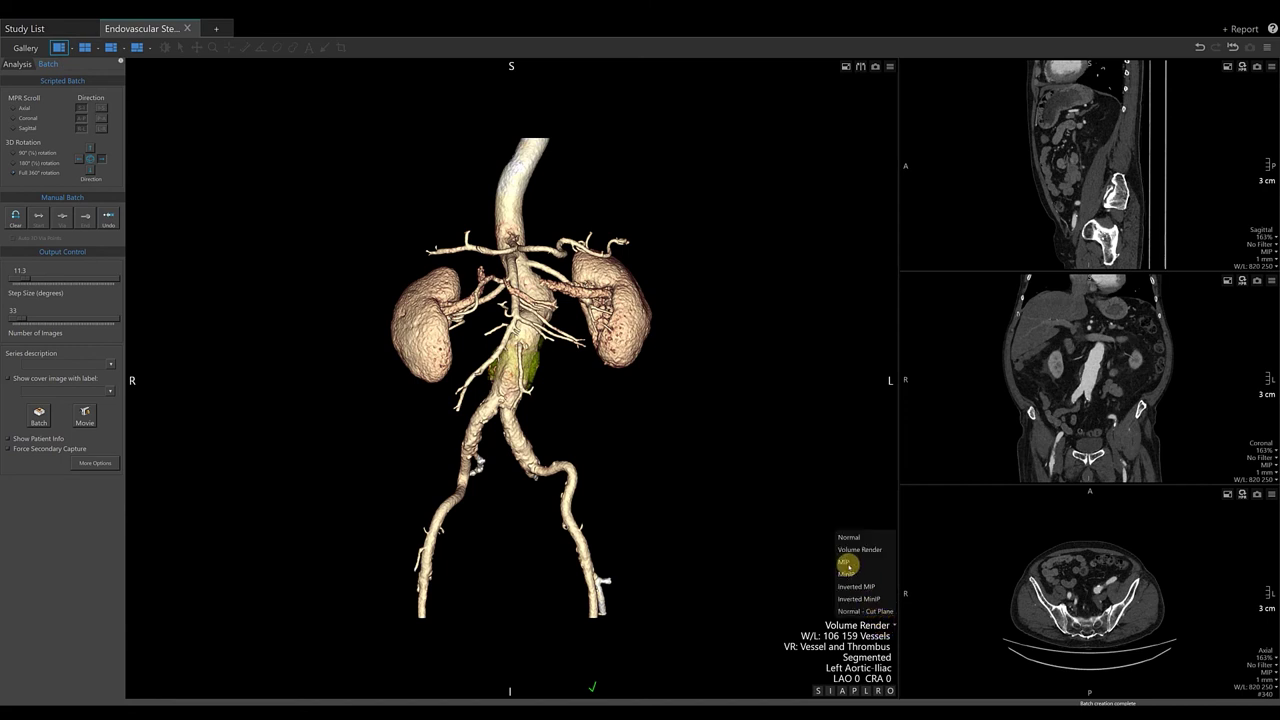
{"action": "left_click", "coordinate": [845, 562]}
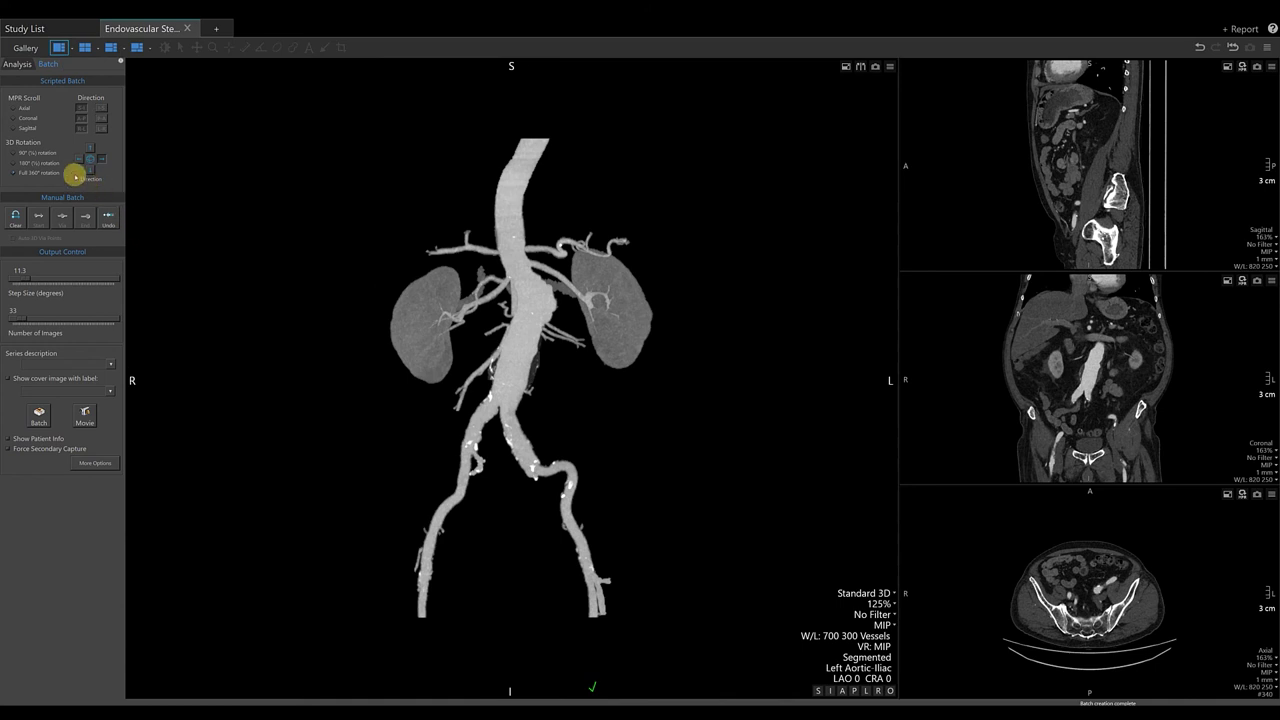
{"action": "left_click", "coordinate": [15, 173]}
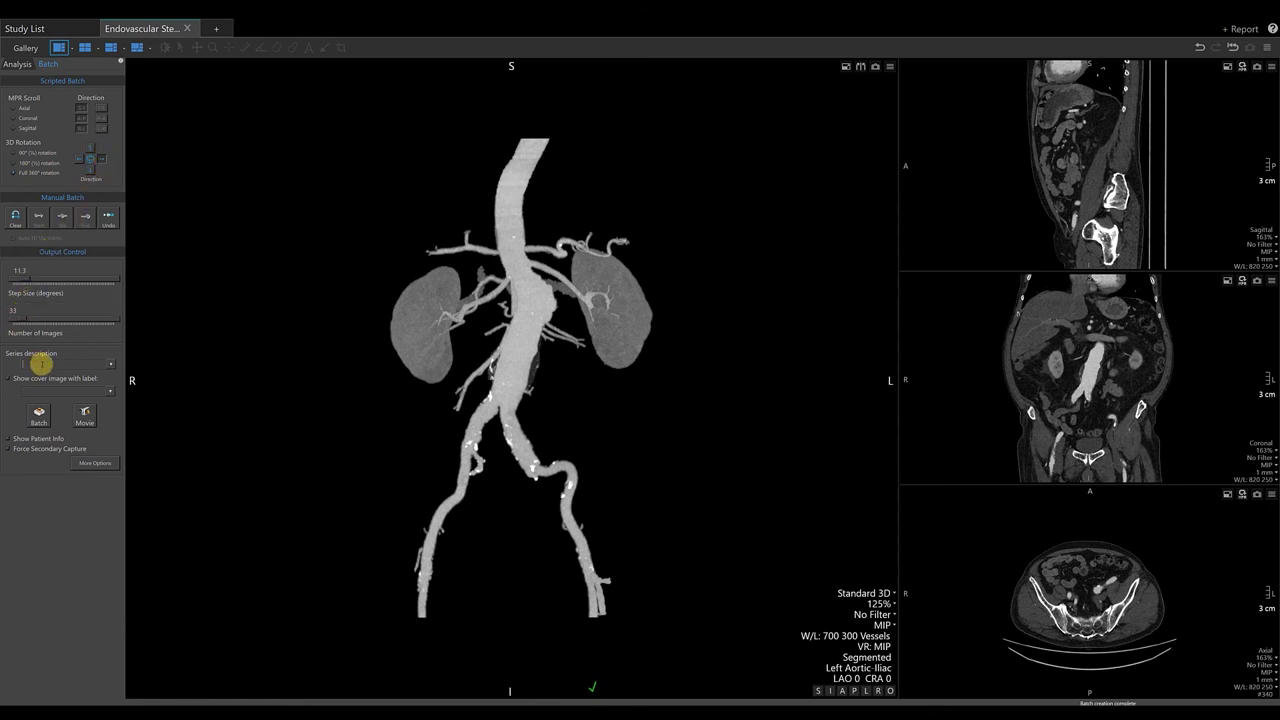
{"action": "type", "text": "MIP Rotate"}
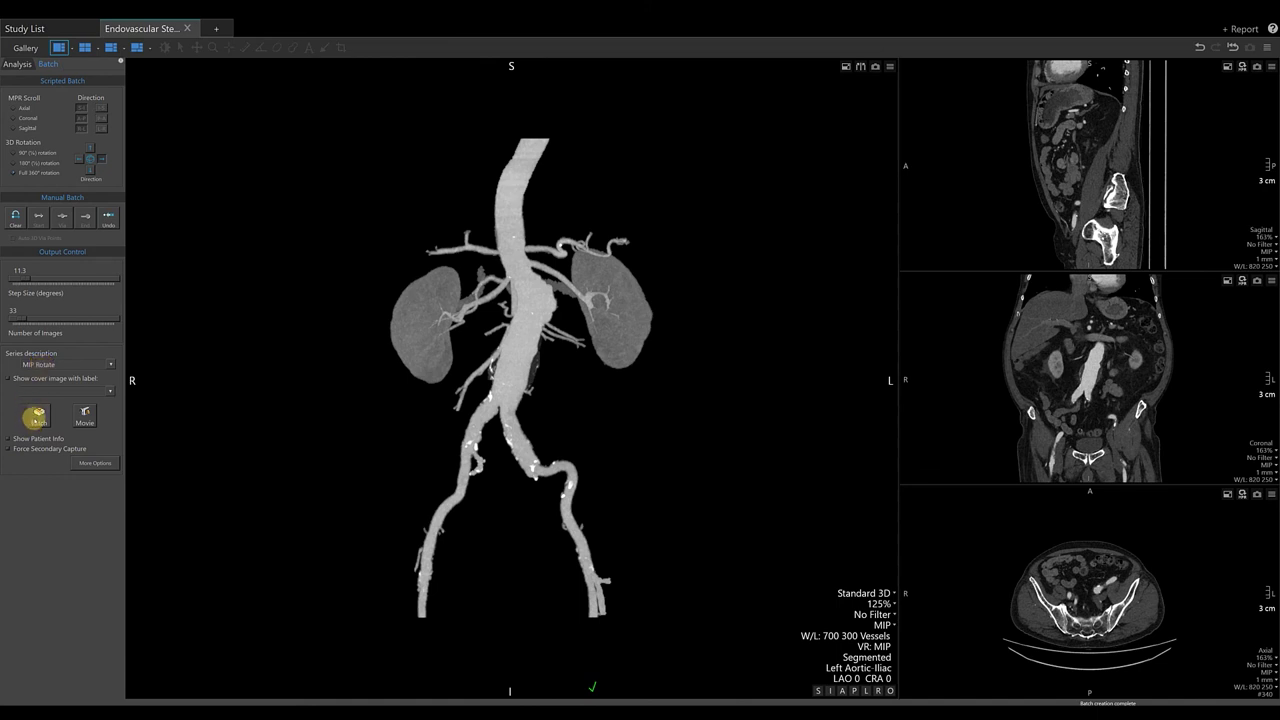
{"action": "left_click", "coordinate": [35, 416]}
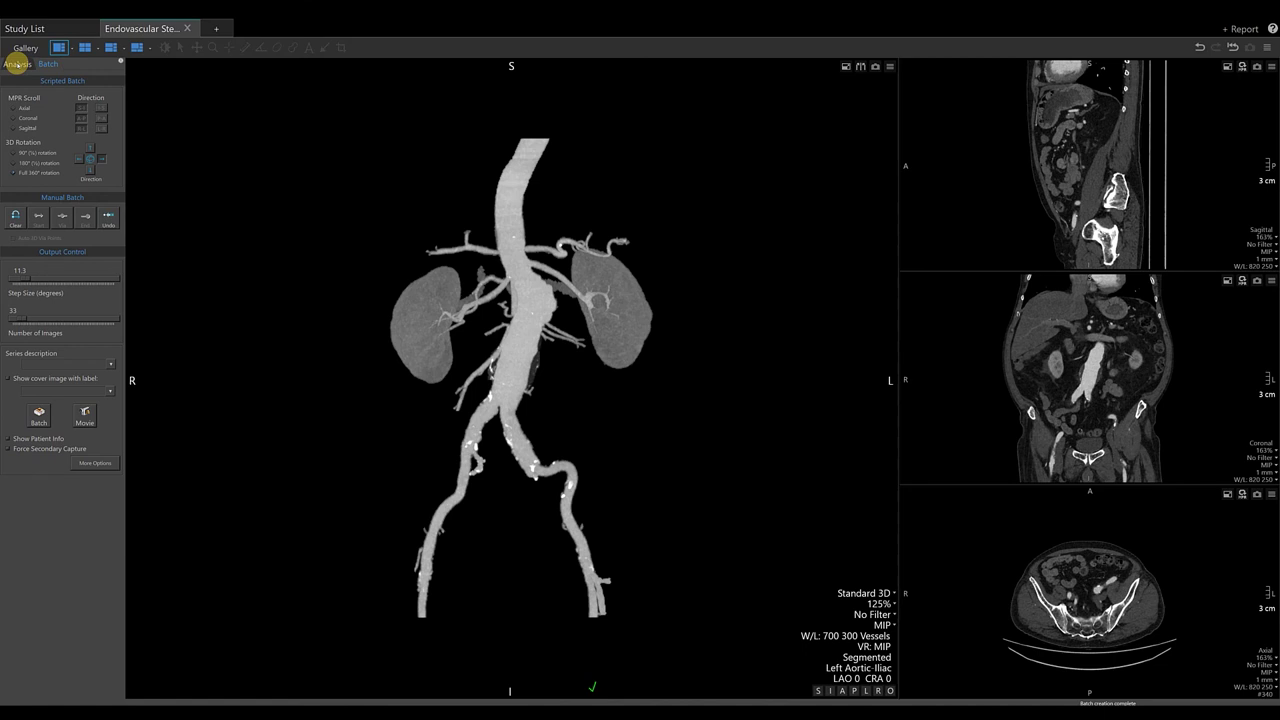
- Return the 3D view to Volume Render and apply the SemiTransp Bone preset with increased transparency for the Base anatomy
{"action": "left_click", "coordinate": [17, 64]}
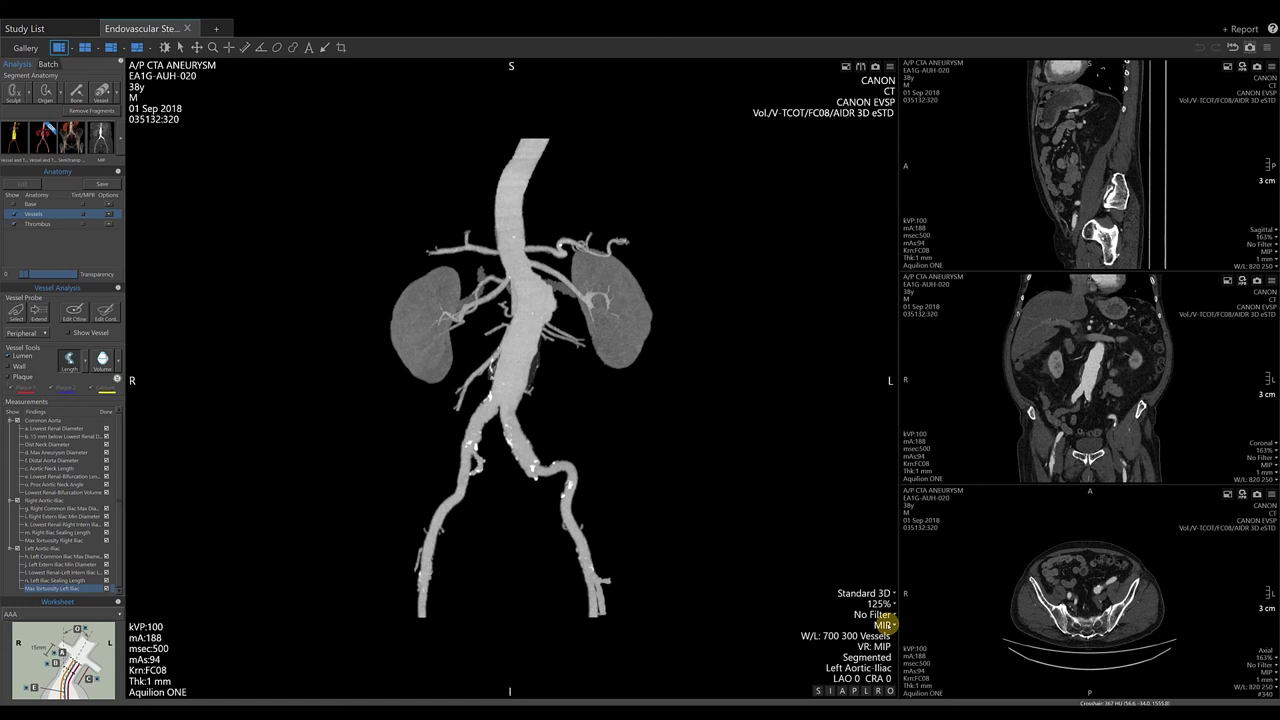
{"action": "left_click", "coordinate": [884, 625]}
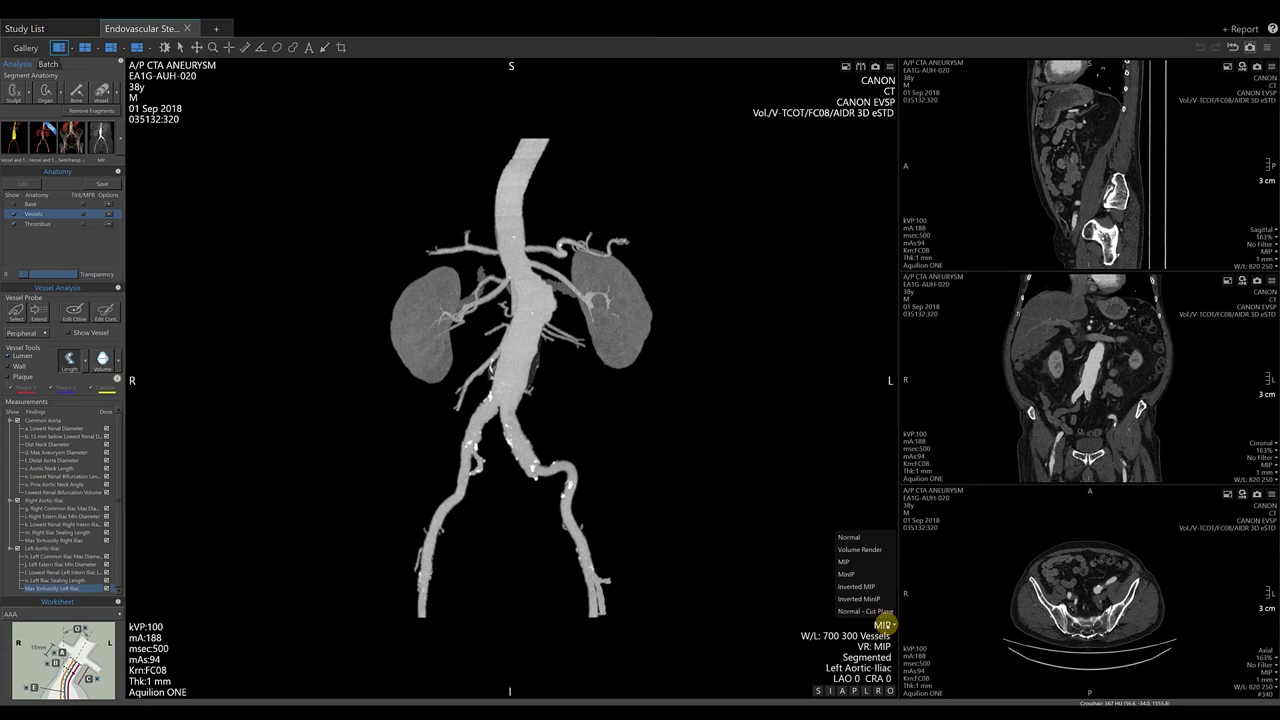
{"action": "left_click", "coordinate": [860, 550]}
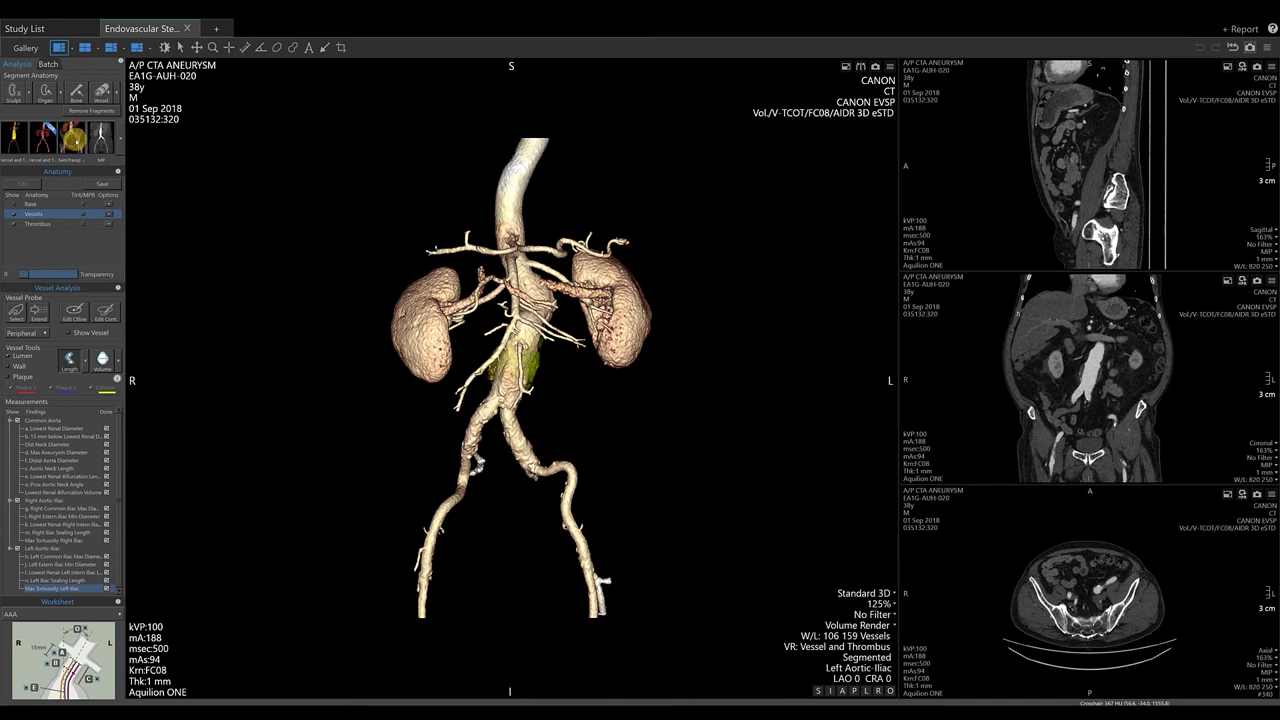
{"action": "left_click", "coordinate": [74, 138]}
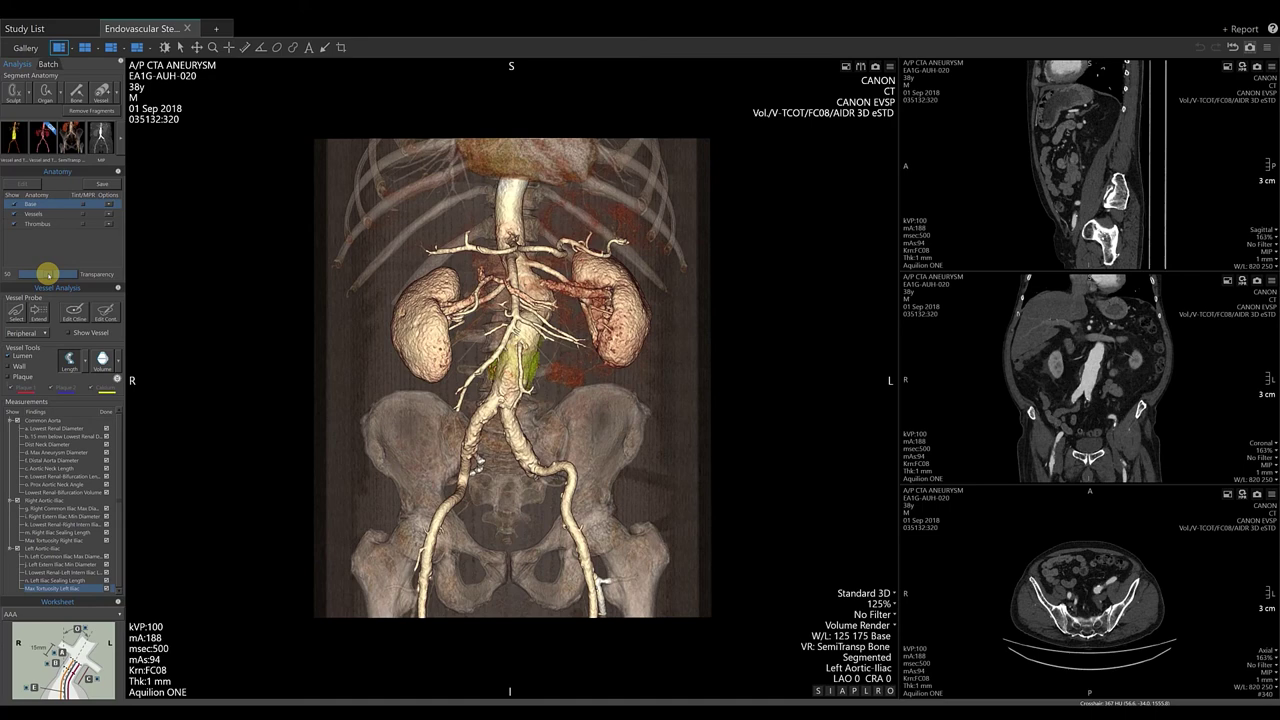
{"action": "left_click_drag", "start_coordinate": [46, 274], "coordinate": [57, 284]}
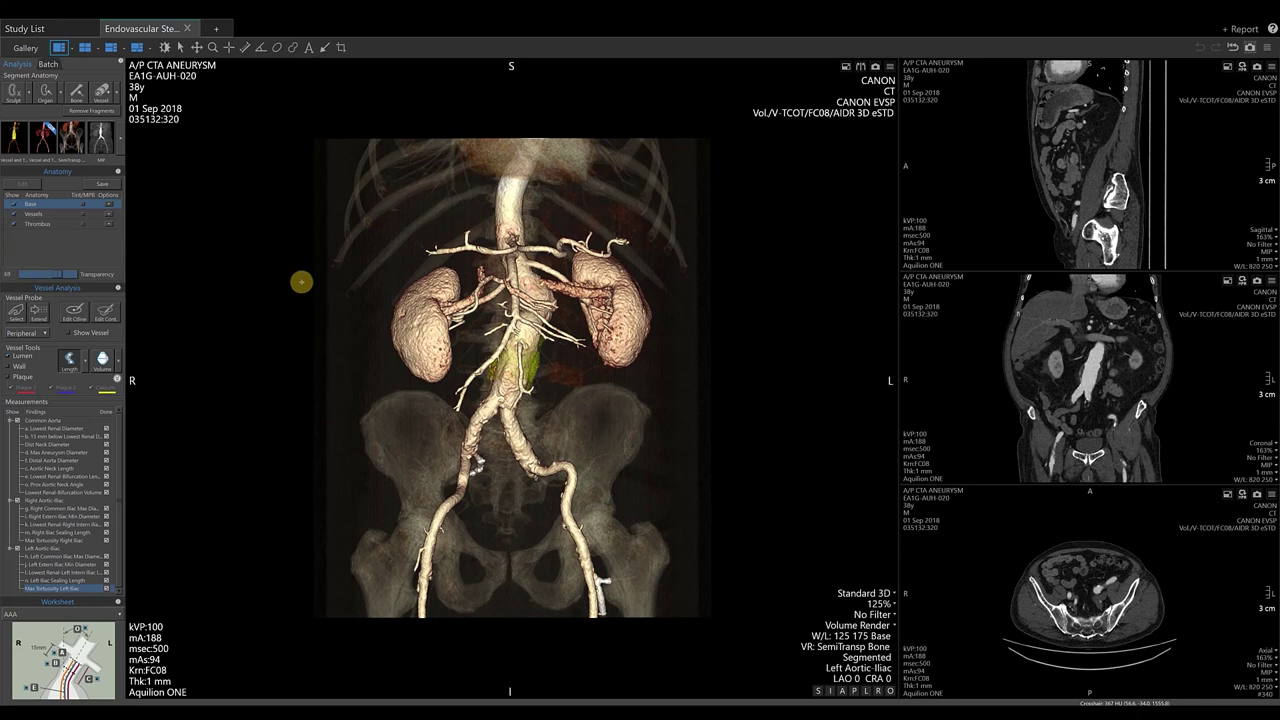
- Show the measurement overview on the 3D view and capture a snapshot of it
{"action": "right_click", "coordinate": [301, 282]}
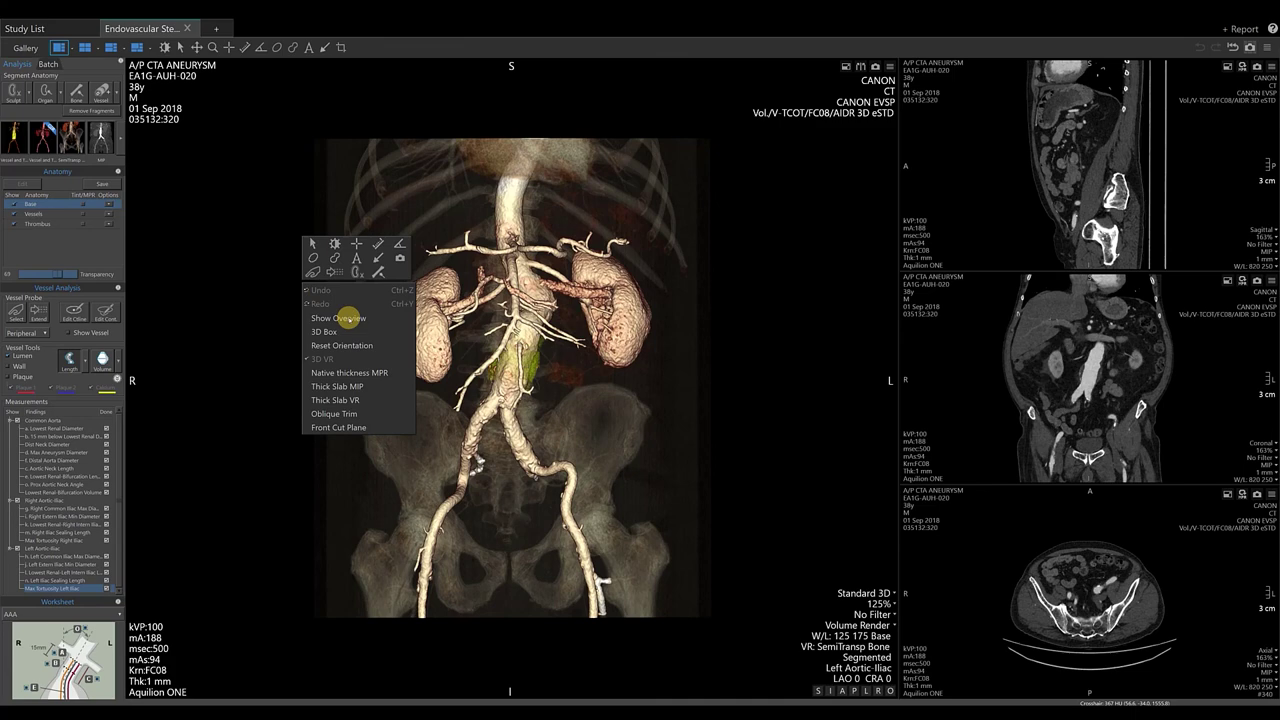
{"action": "left_click", "coordinate": [346, 318]}
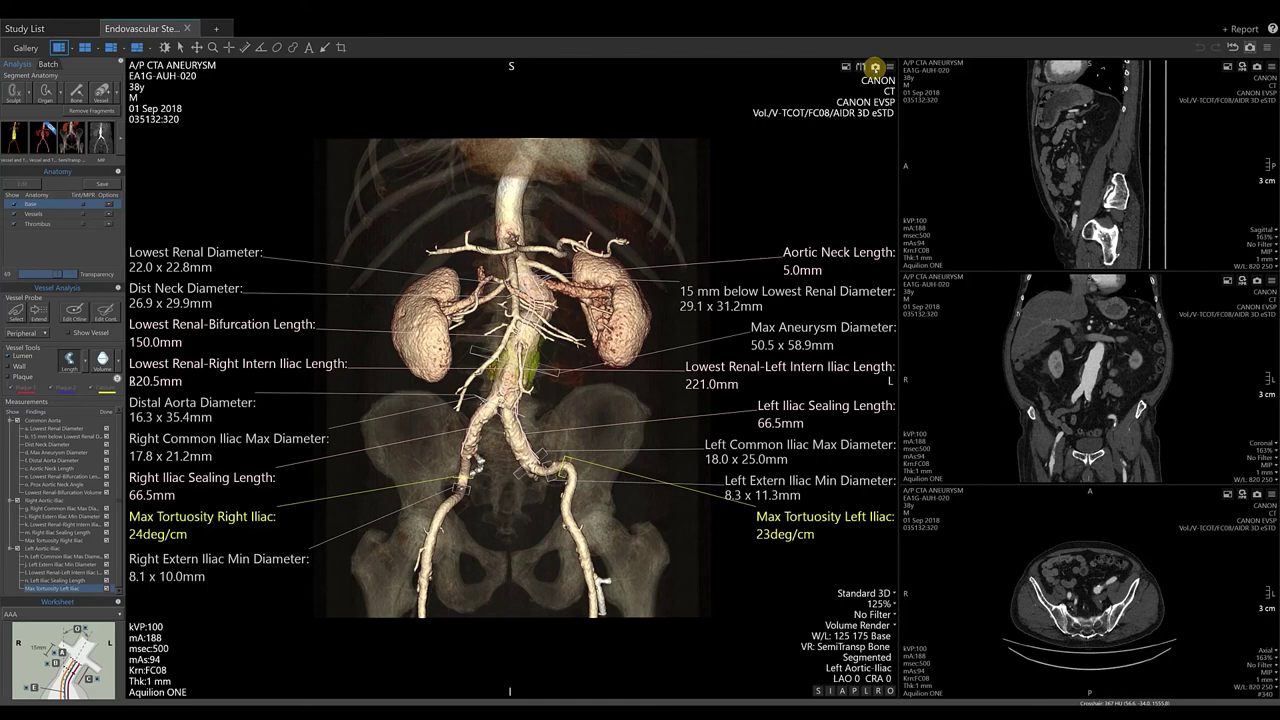
{"action": "left_click", "coordinate": [860, 67]}
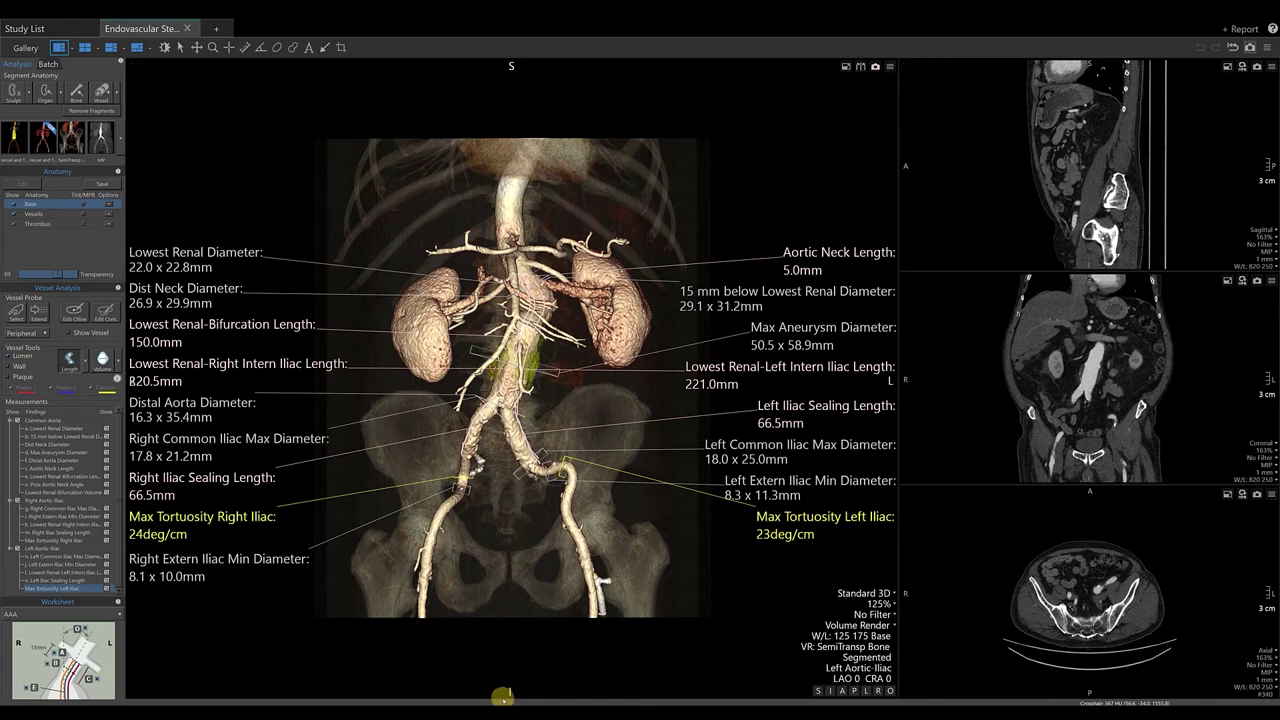
{"action": "key", "text": "ctrl+i"}
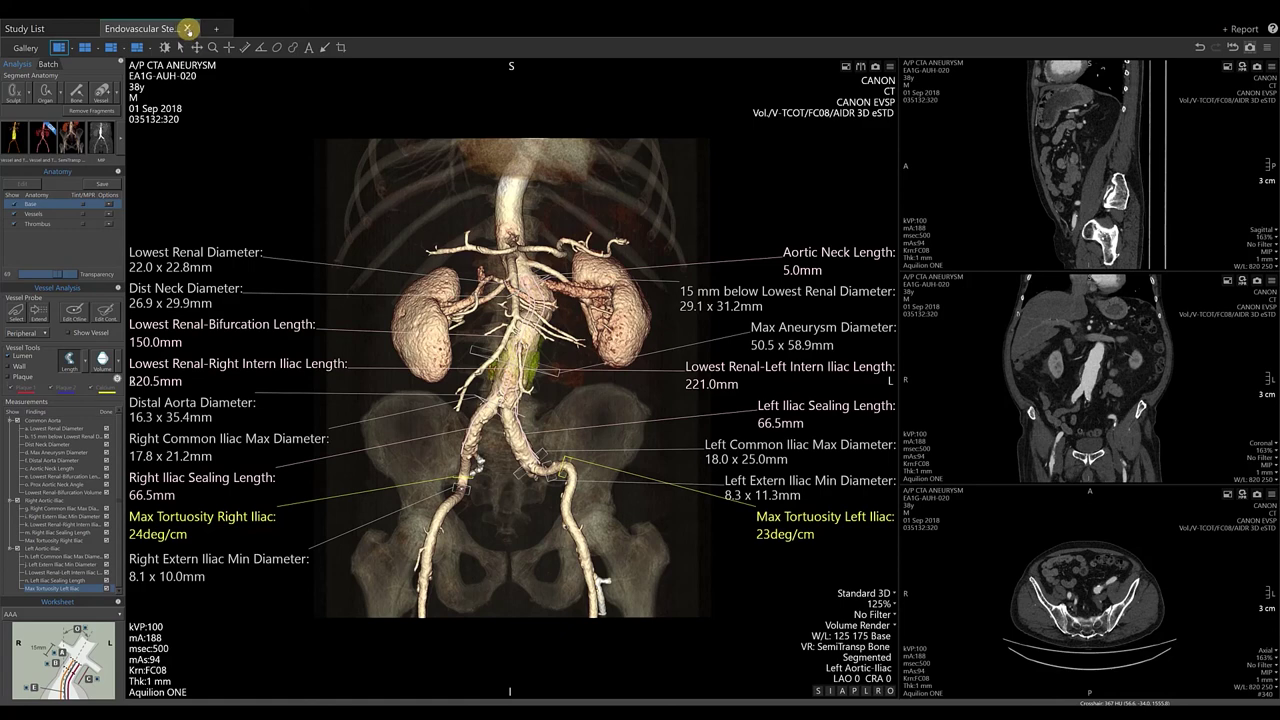
- Close the Endovascular Stent Planning study and display its saved results in the study list
{"action": "left_click", "coordinate": [187, 29]}
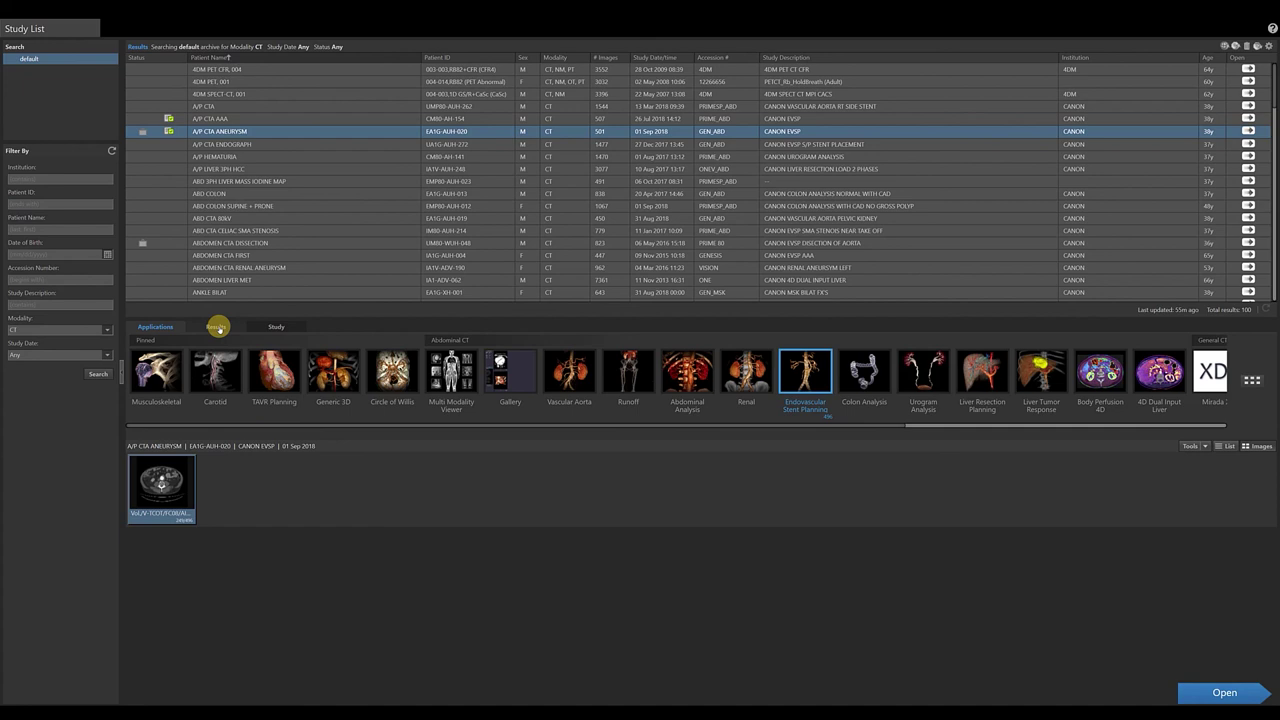
{"action": "left_click", "coordinate": [217, 327]}
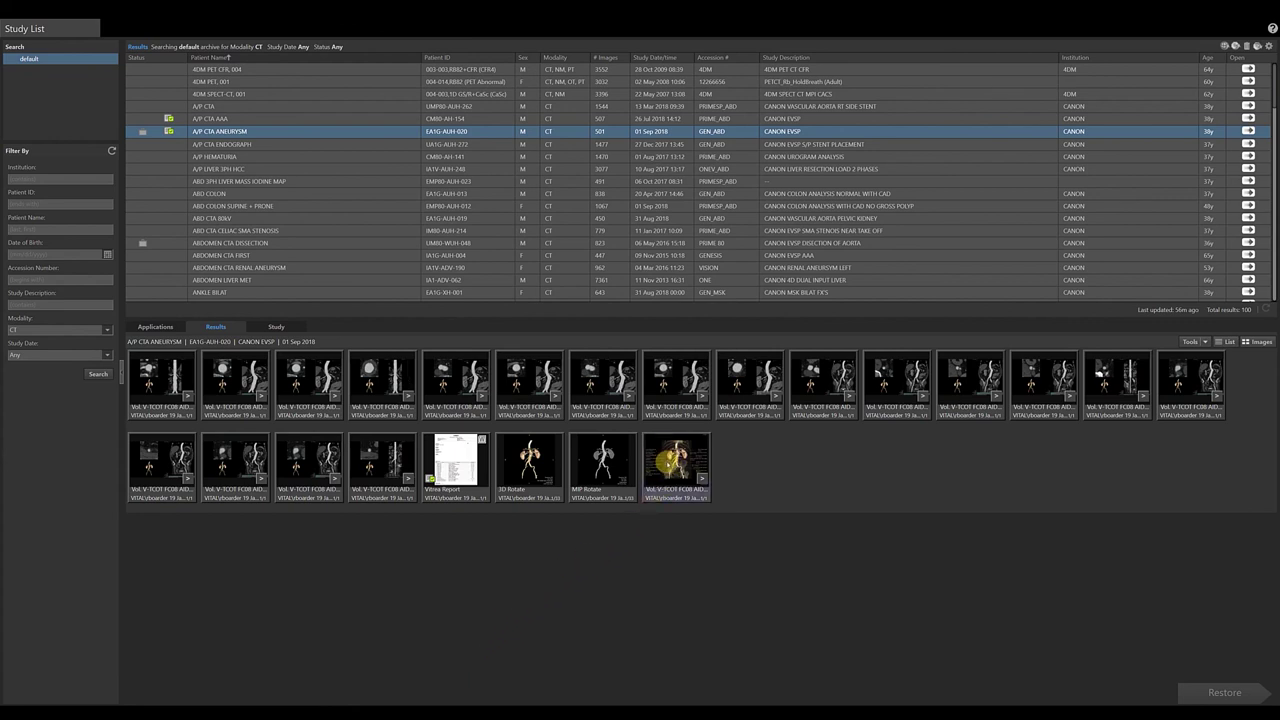
- Select the last seven results, including the report and rotation batches, and check their export options without exporting
{"action": "left_click_drag", "start_coordinate": [668, 462], "coordinate": [235, 452]}
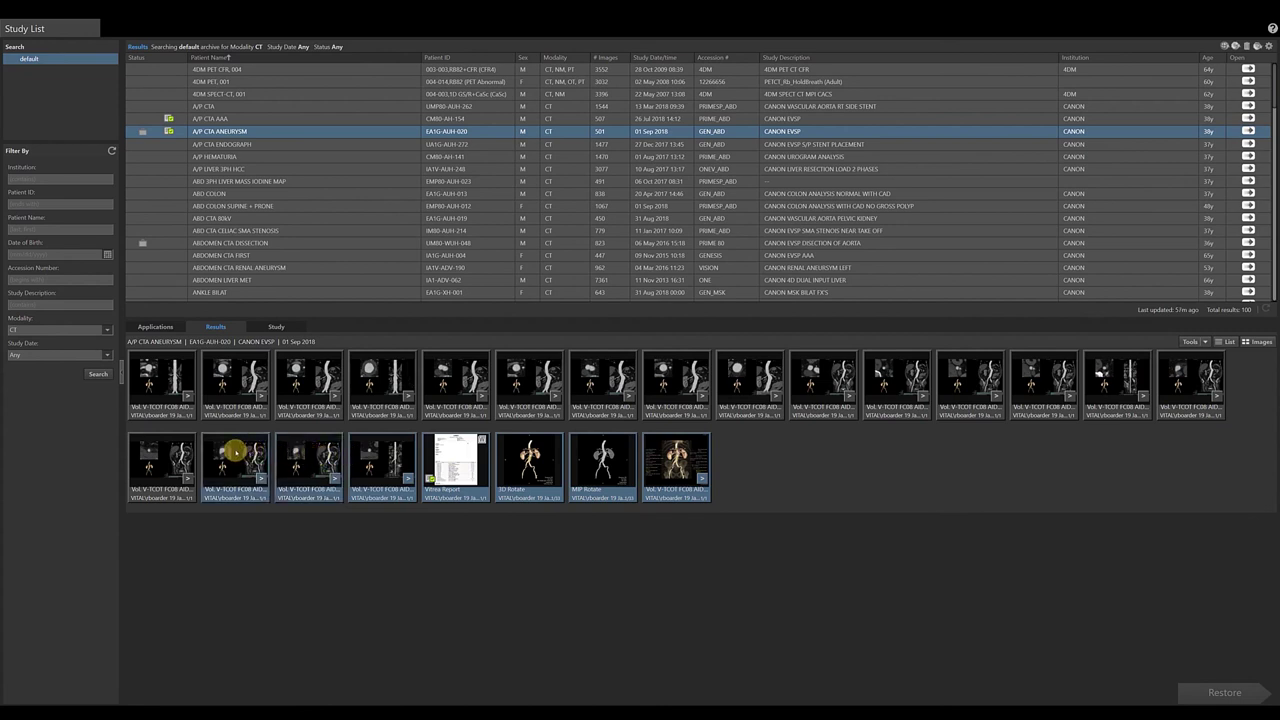
{"action": "right_click", "coordinate": [235, 451]}
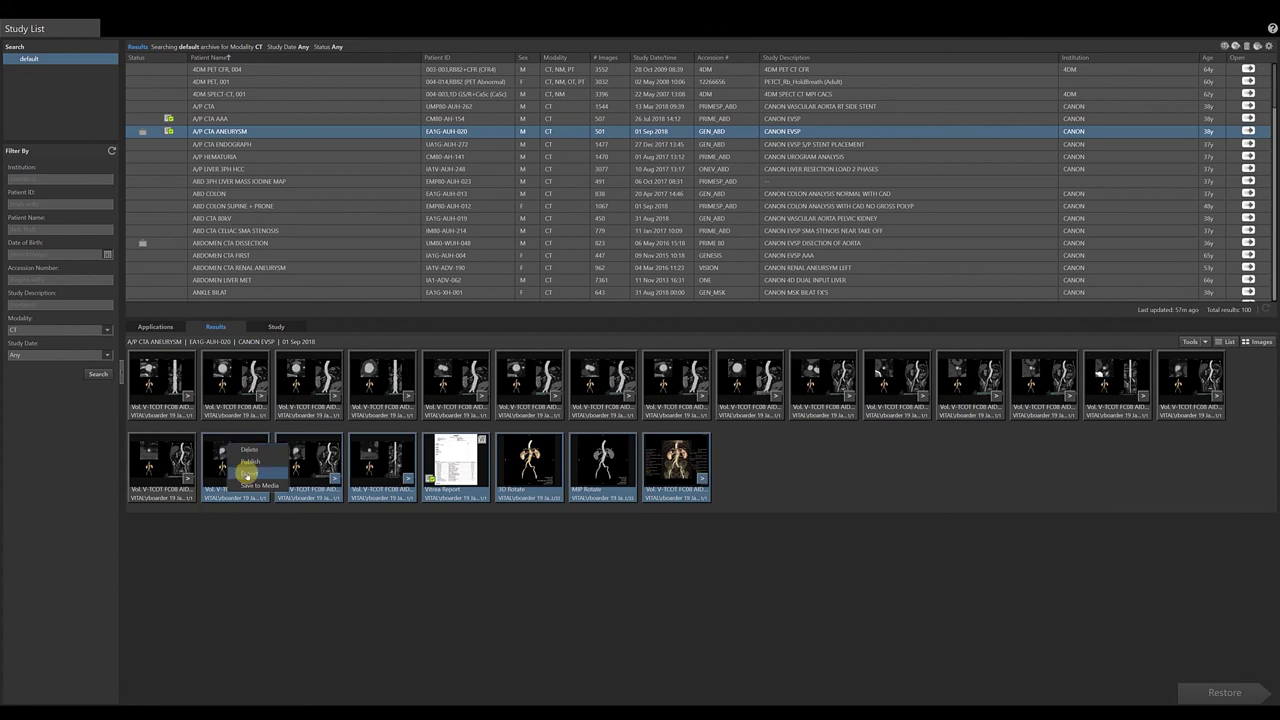
{"action": "left_click", "coordinate": [247, 474]}
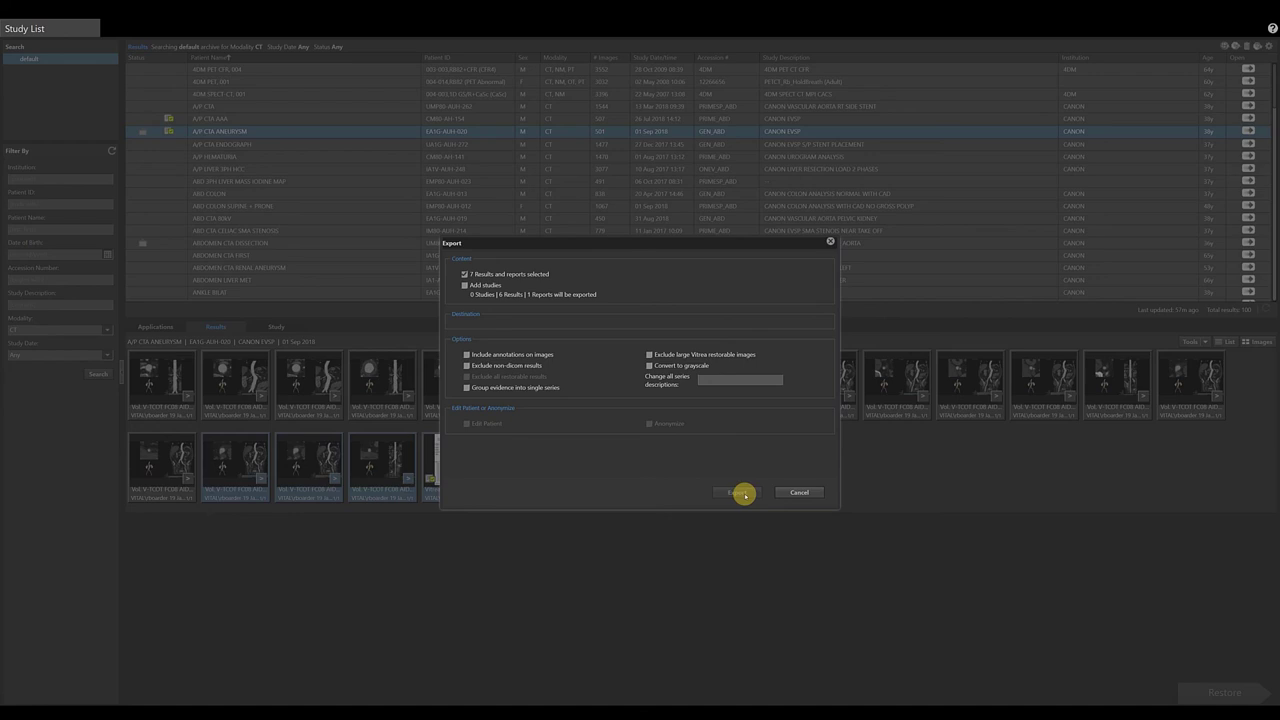
{"action": "left_click", "coordinate": [797, 493]}
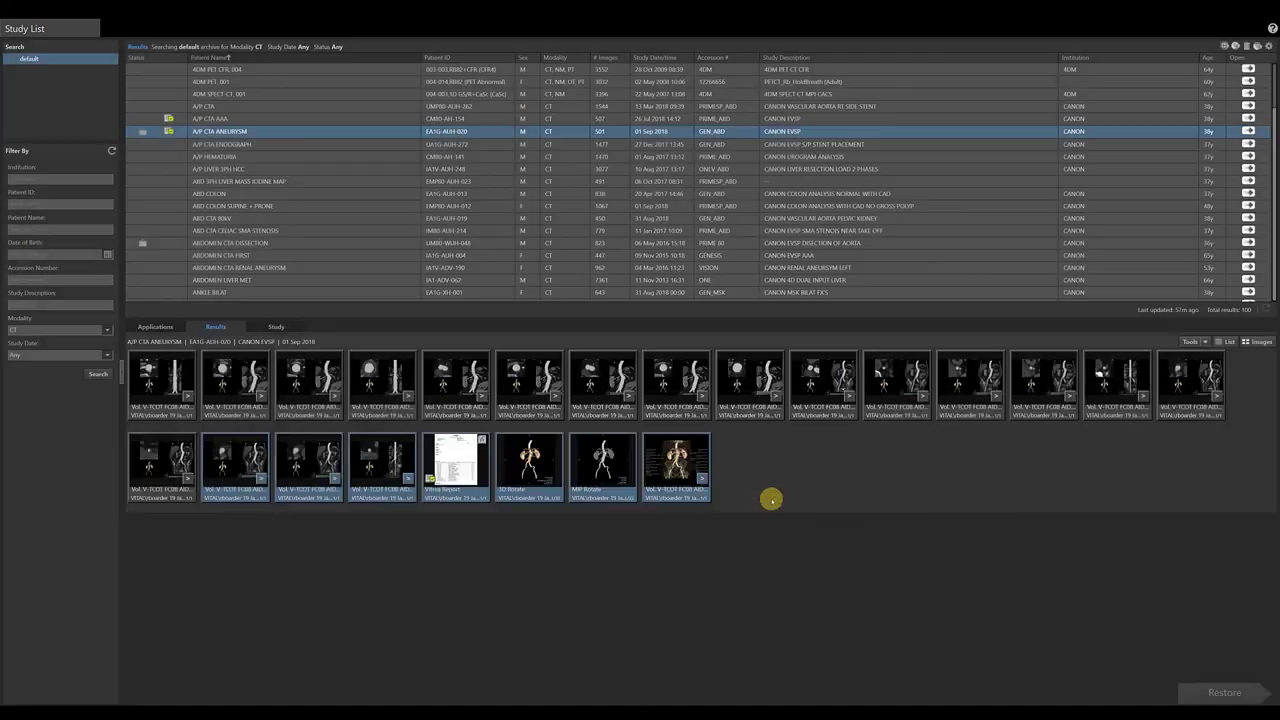